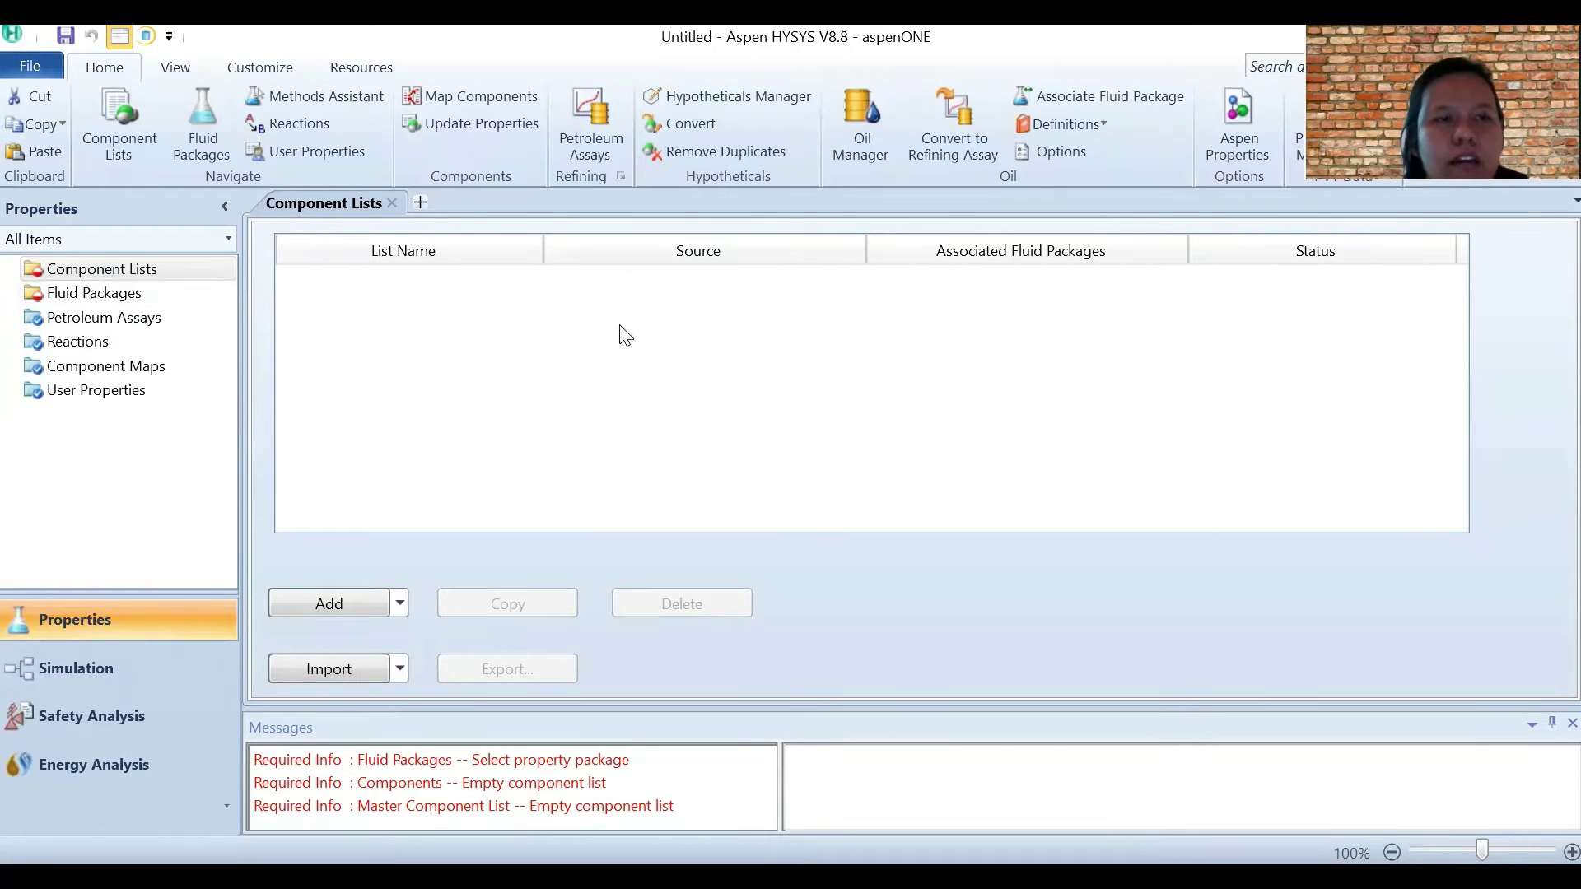
Step: Create a new component list and add benzene from the pure components databank
left_click(359, 613)
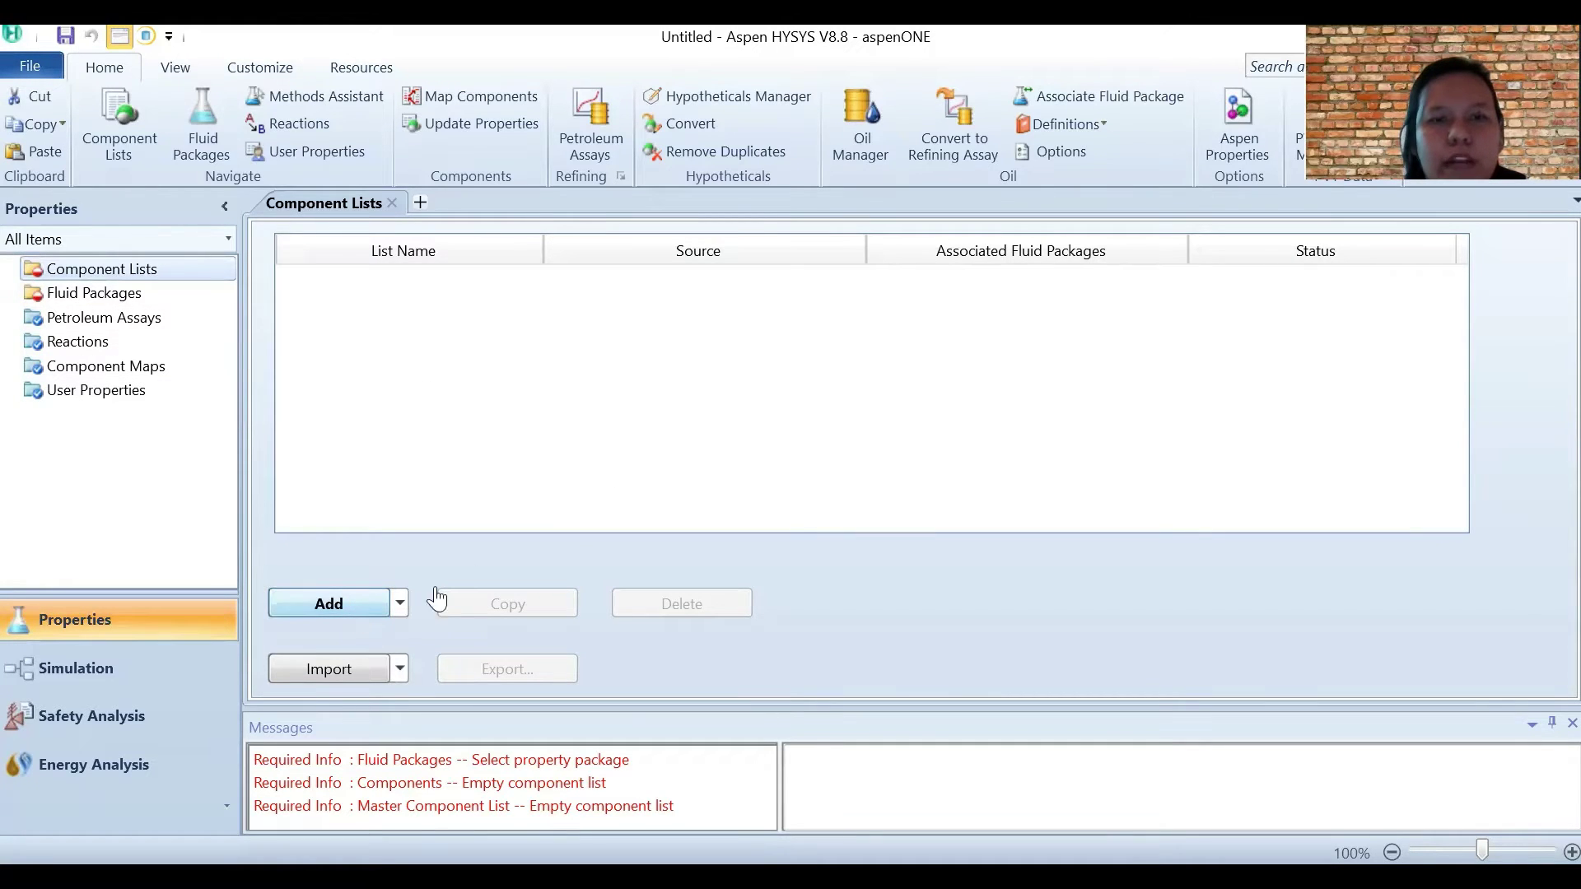
type("ben")
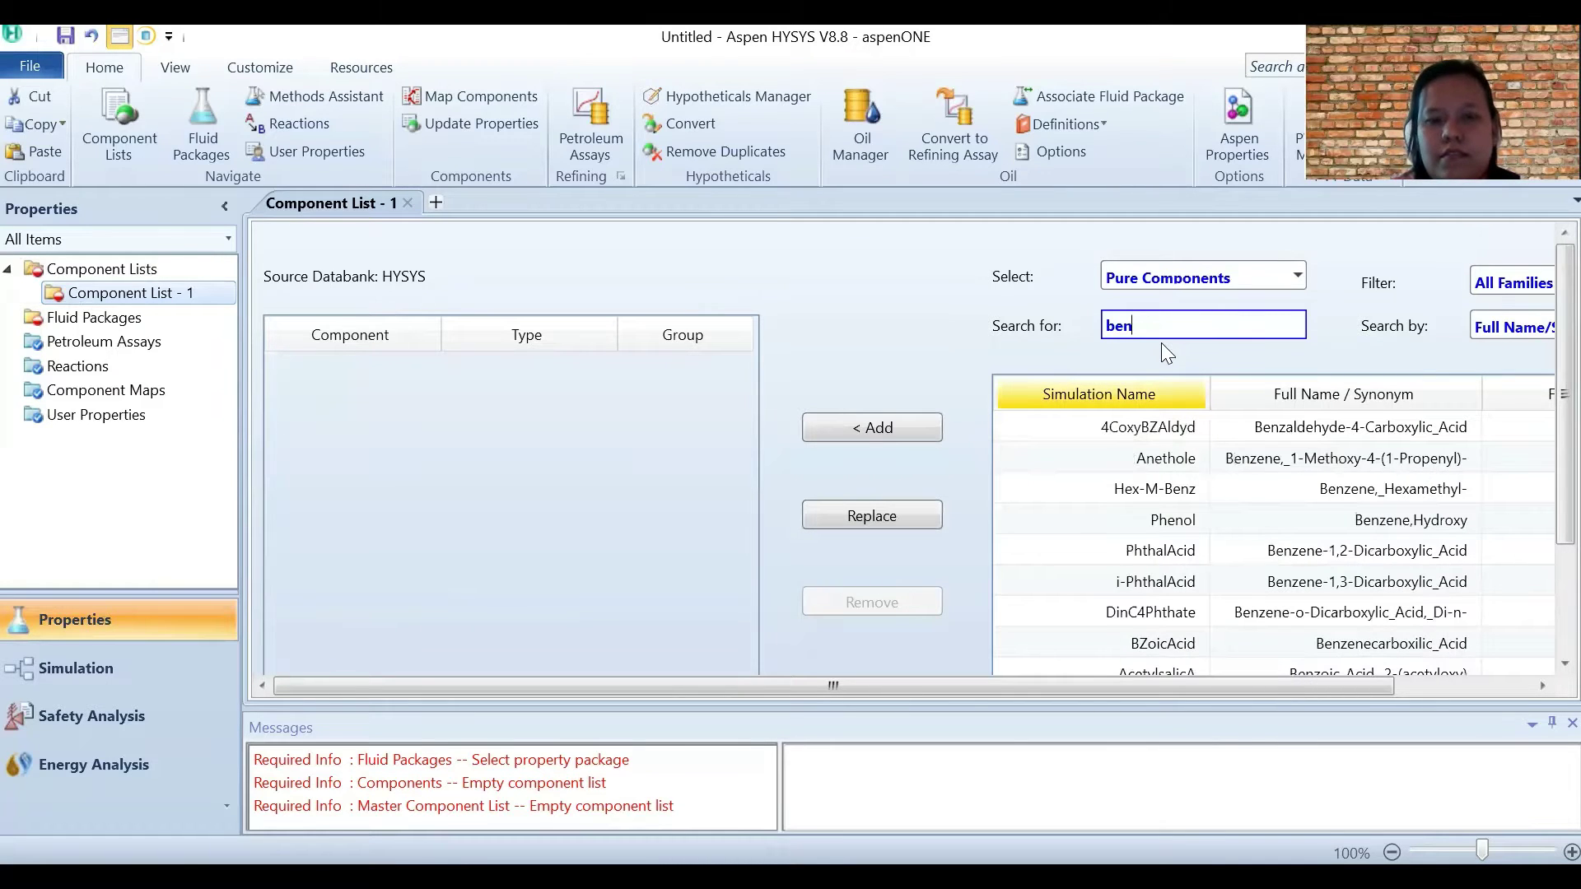
type("xeene")
scroll(1194, 544, "down", 2)
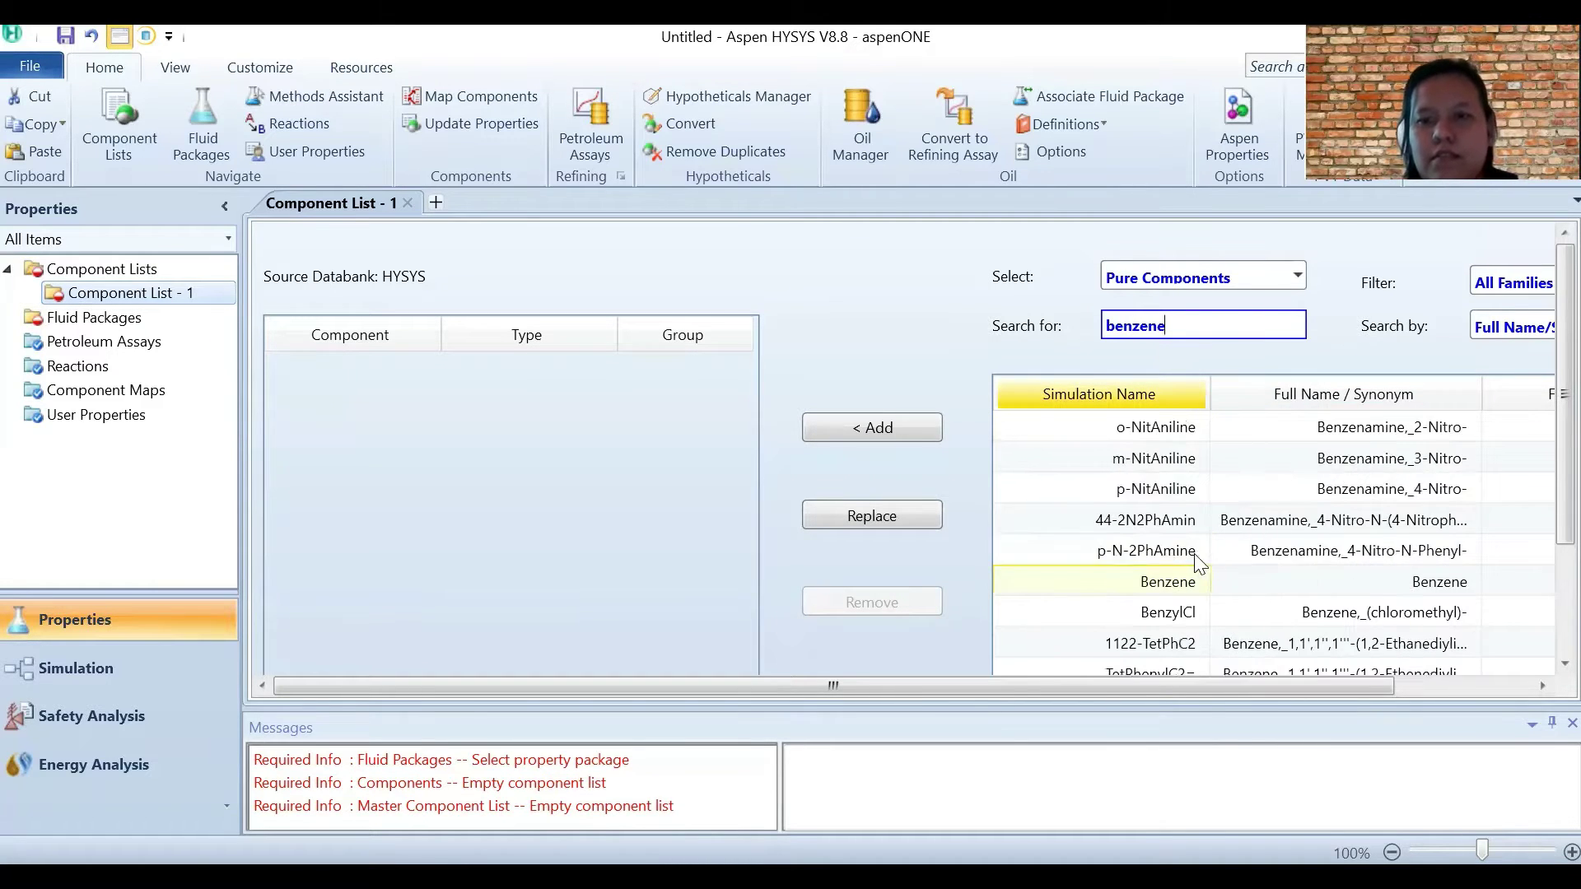
double_click(1183, 583)
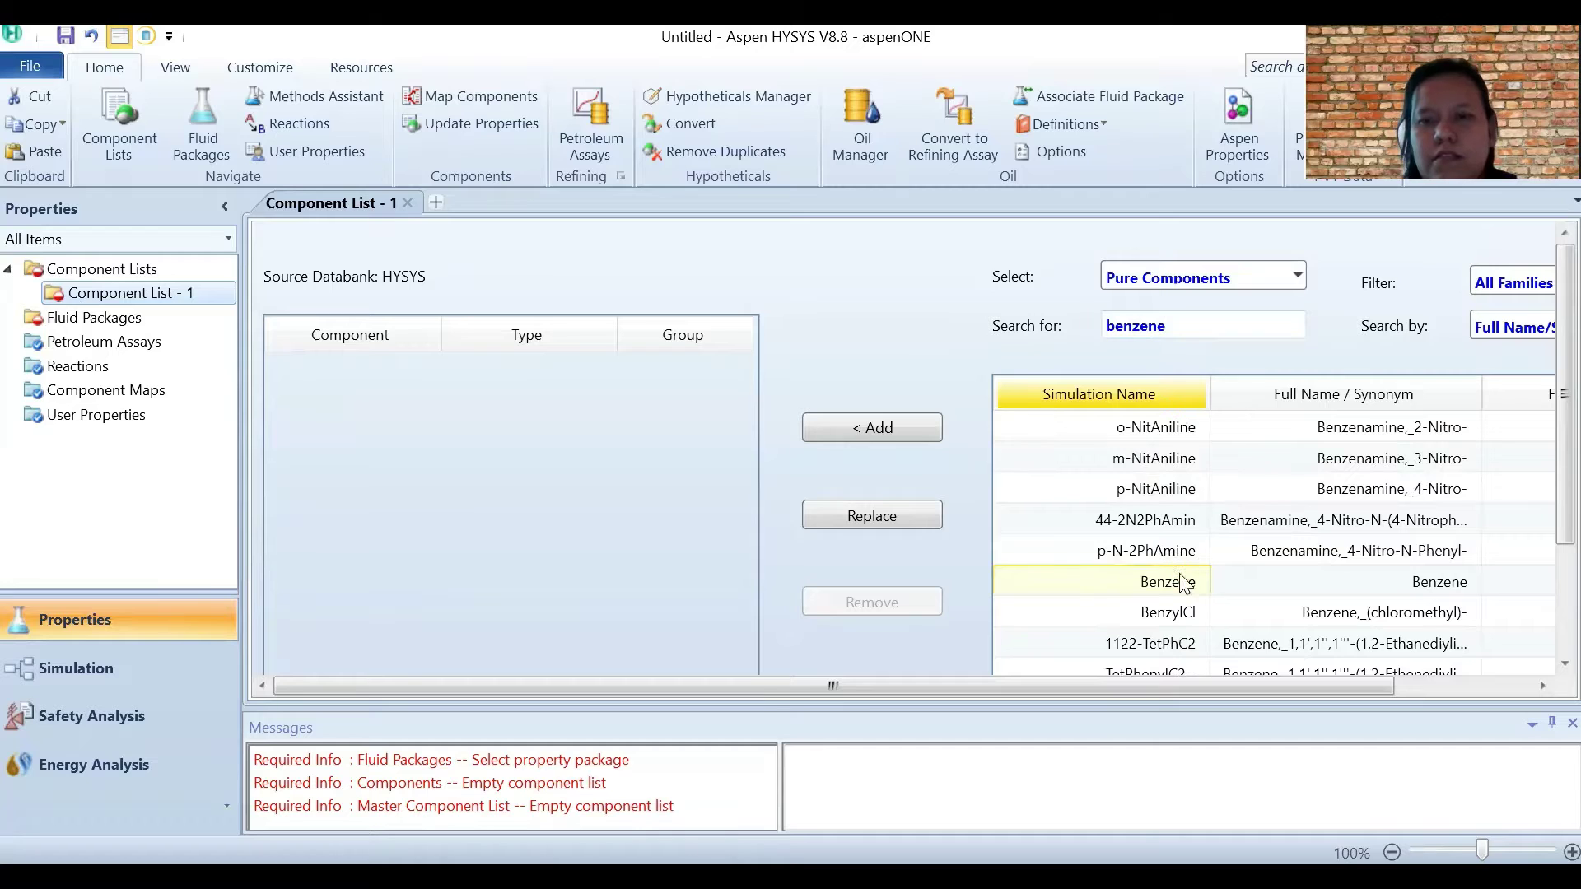
Step: Search the pure components for toluene and add Toluene to the component list
double_click(1148, 323)
type("toluene")
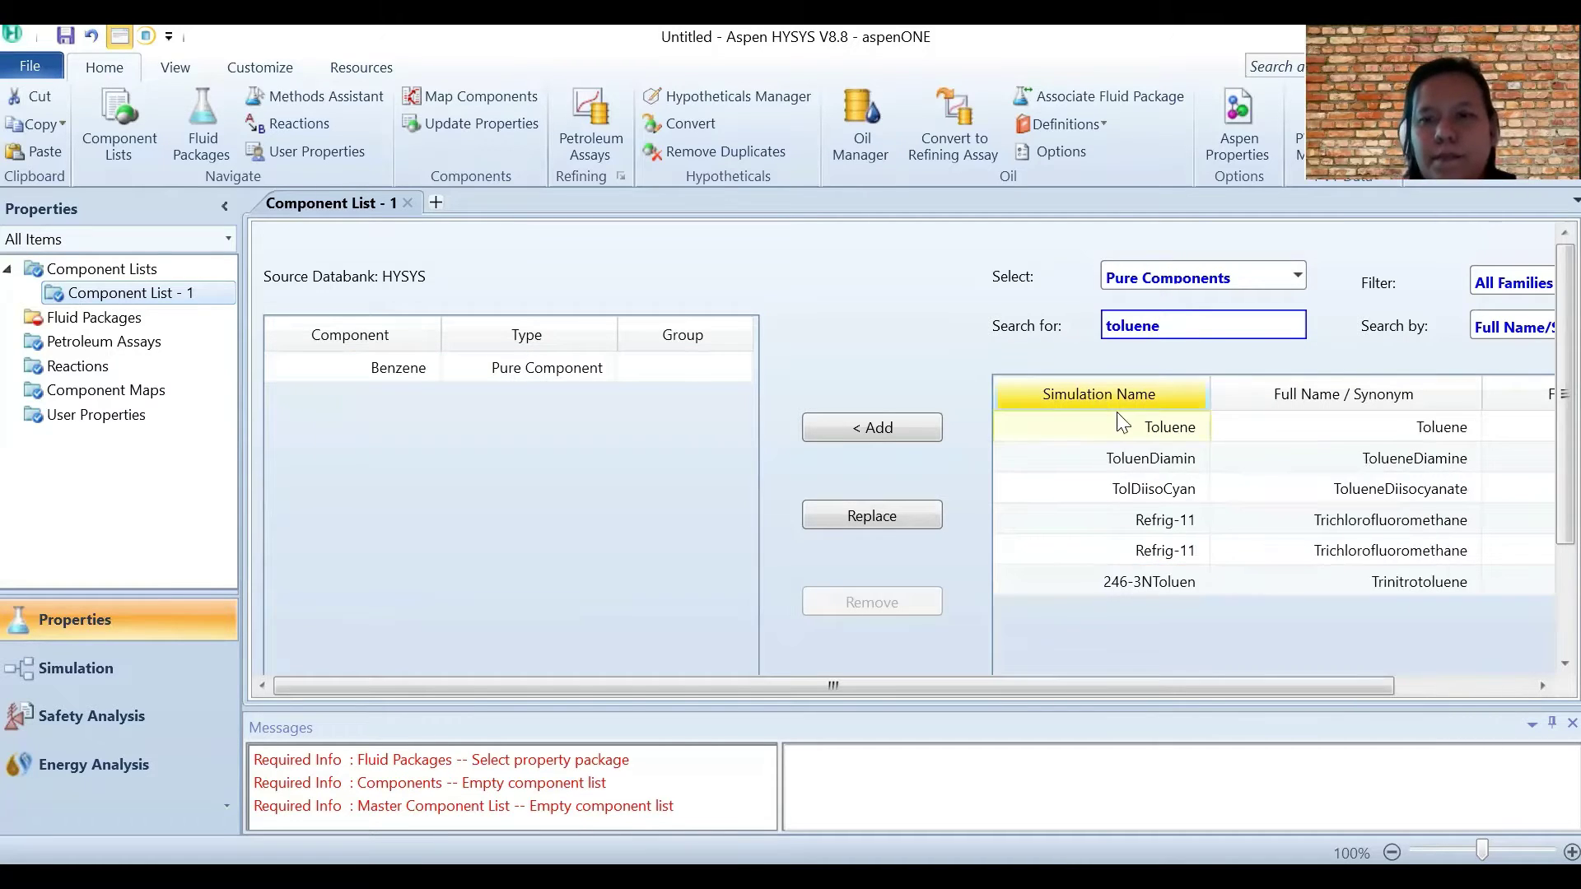
left_click(1134, 429)
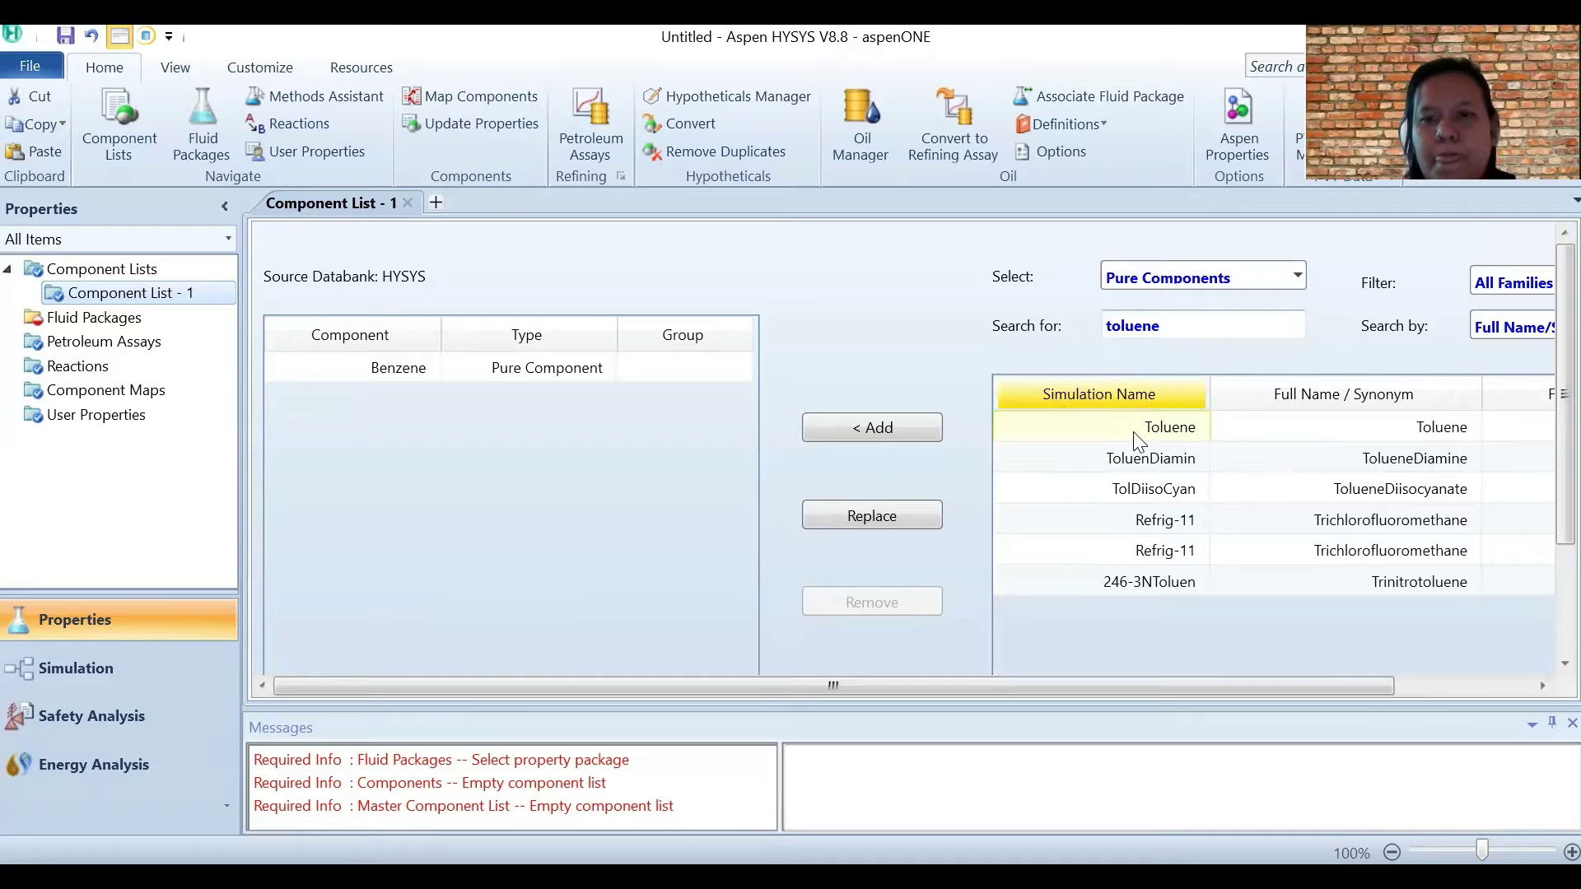
left_click(875, 428)
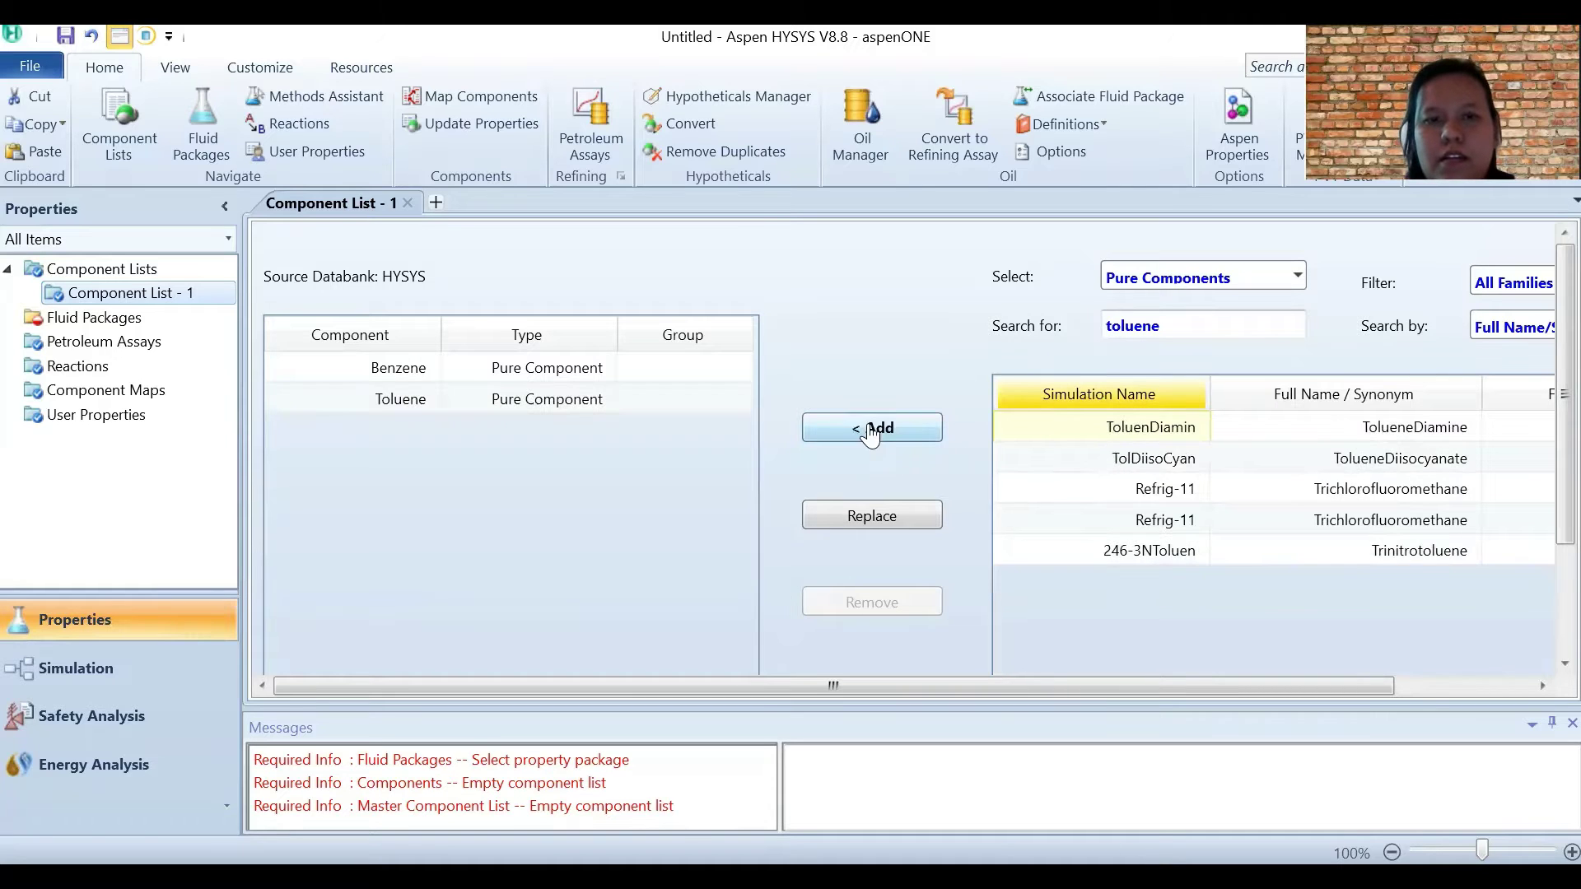
Step: Add a fluid package for the component list and select Antoine as its property package
left_click(91, 321)
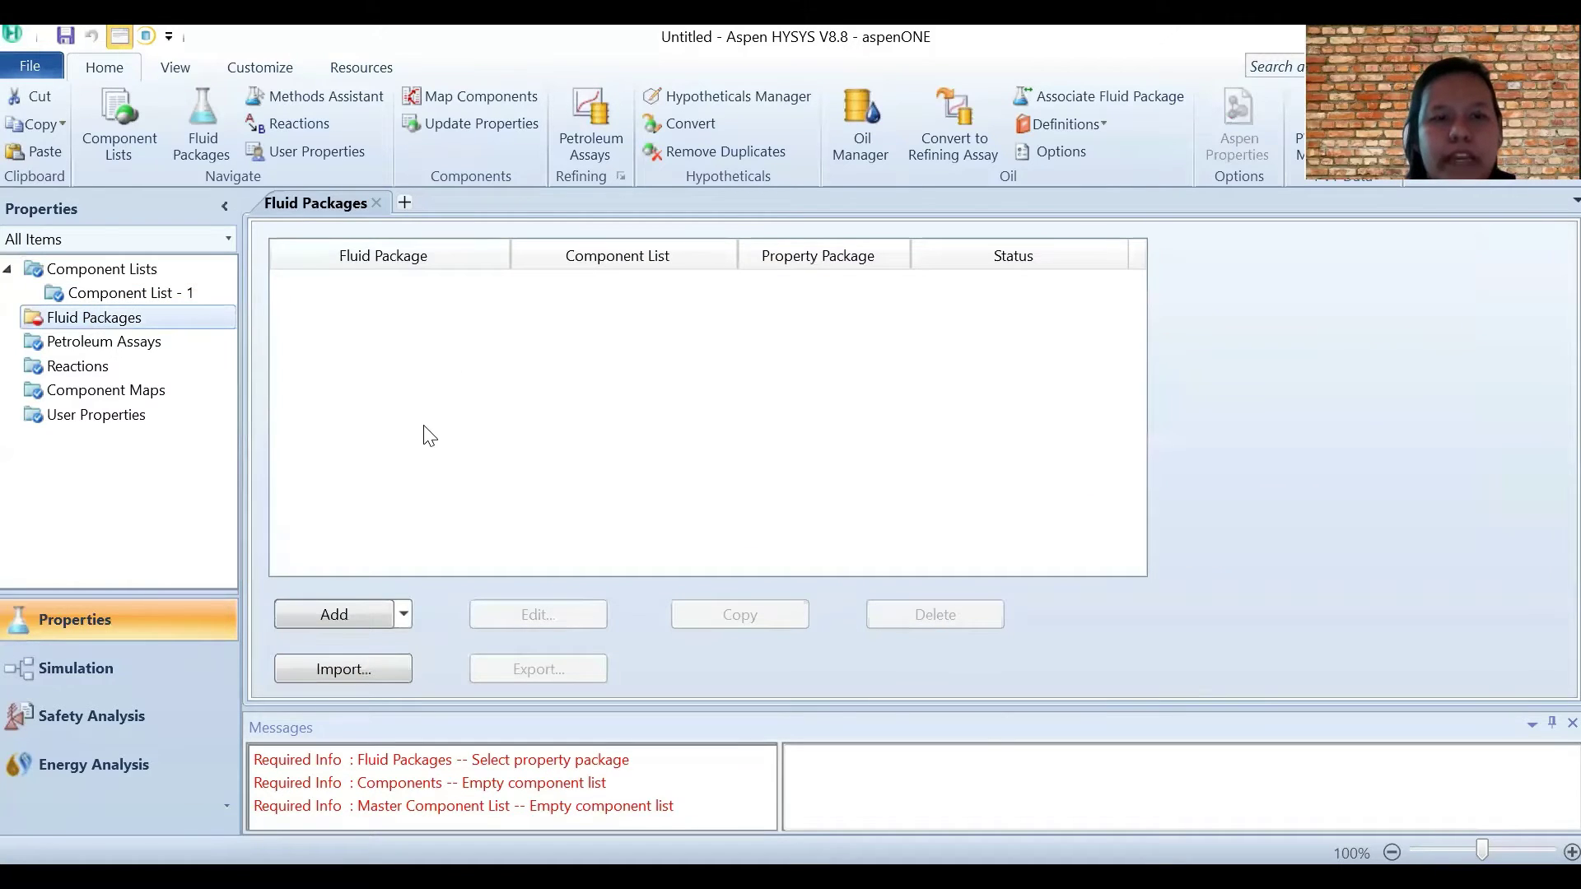
left_click(374, 613)
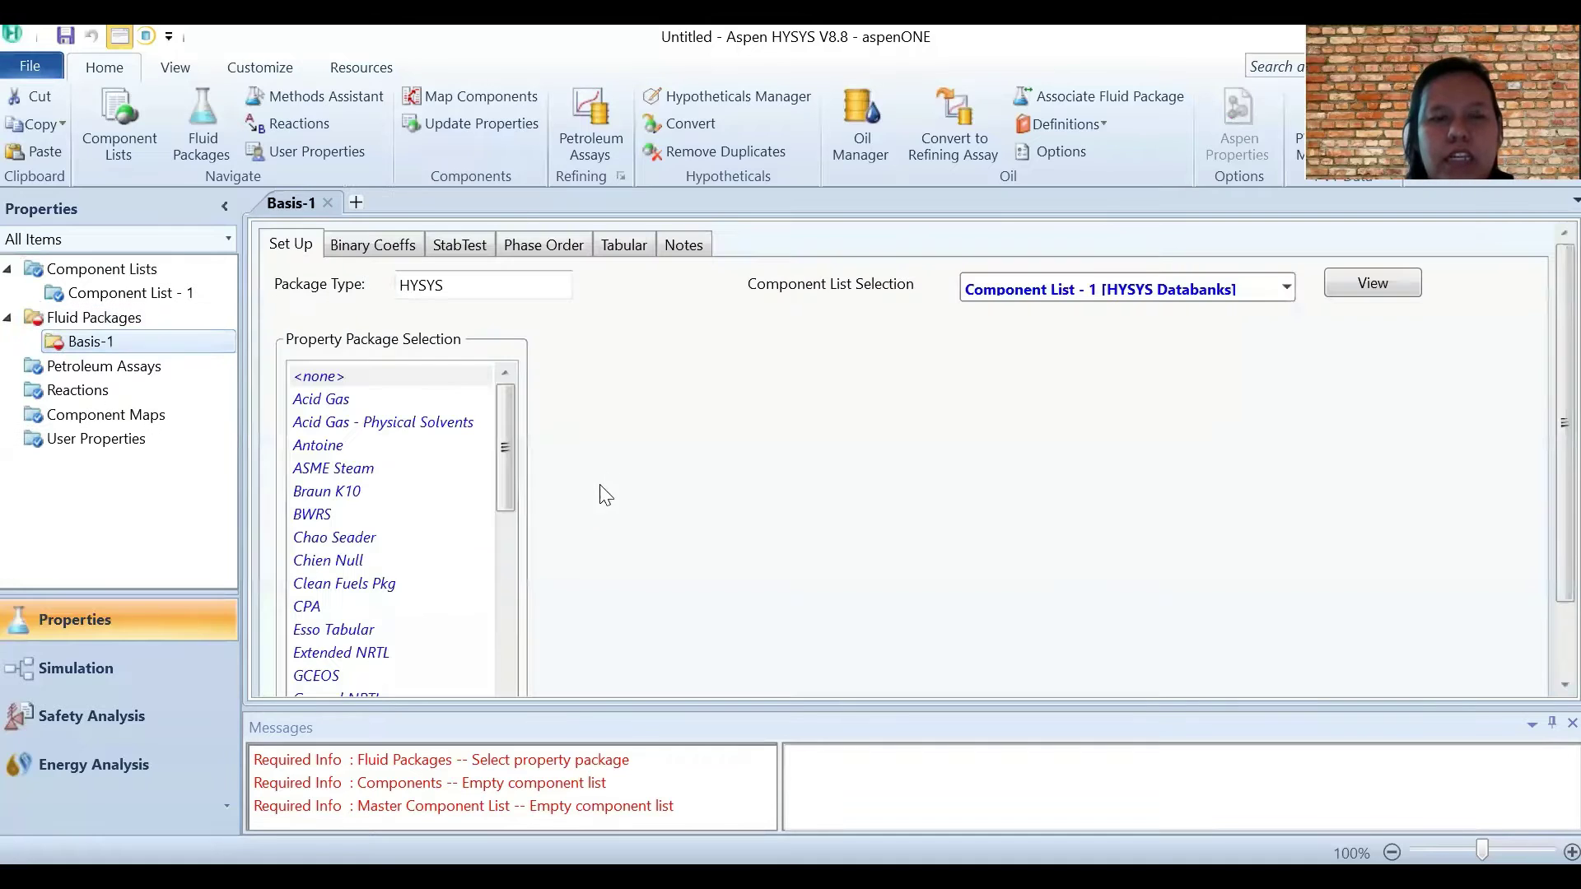
left_click(331, 447)
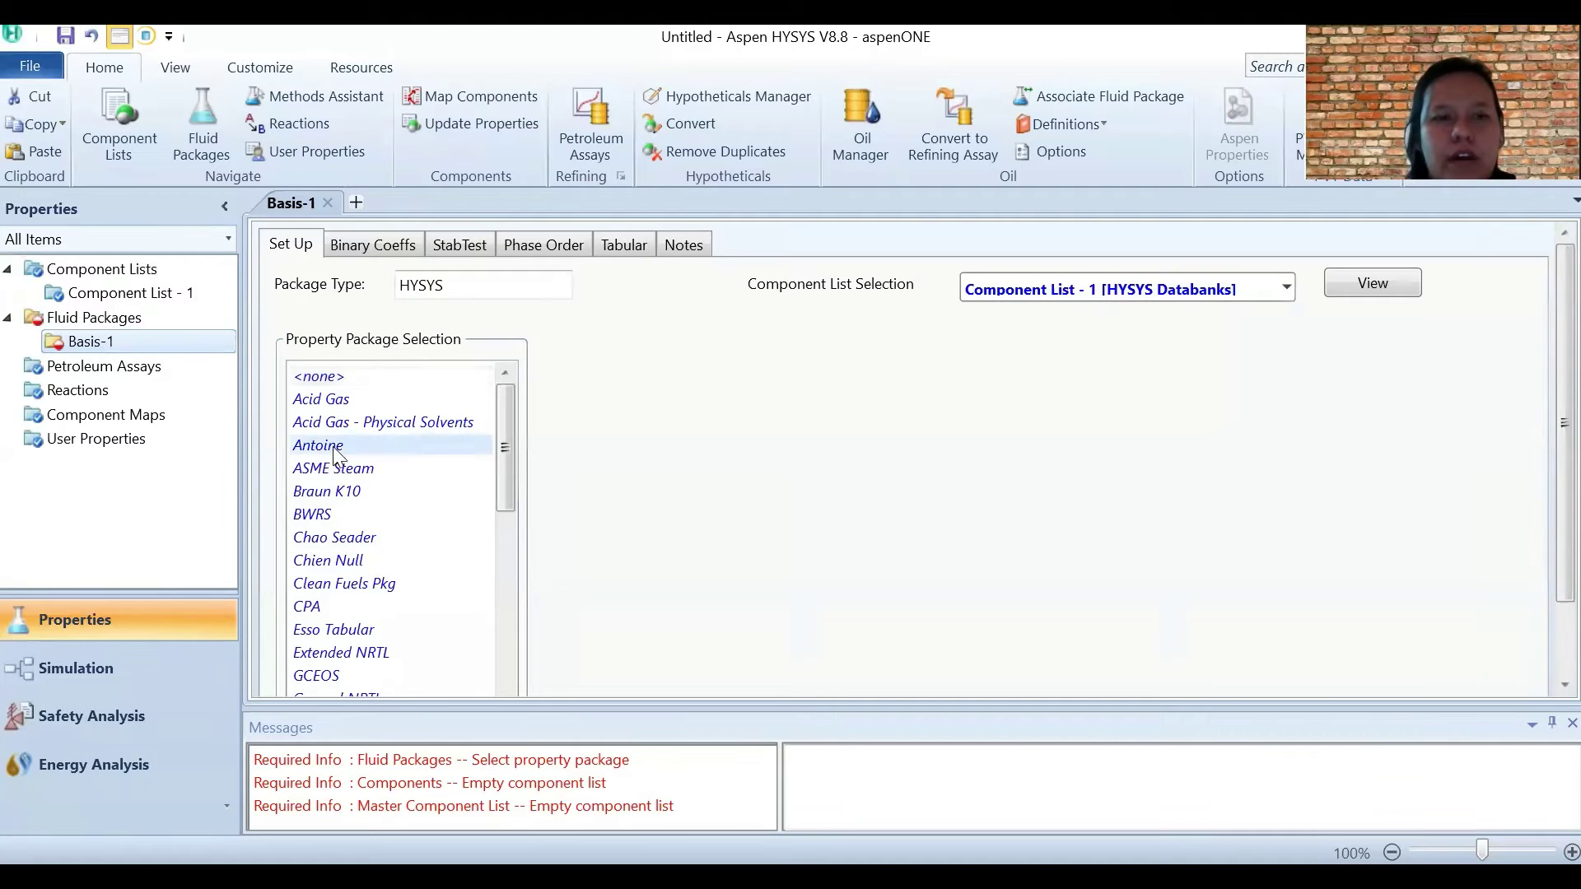
Step: Place a material stream on the main flowsheet in the simulation environment and name it Feed
left_click(90, 676)
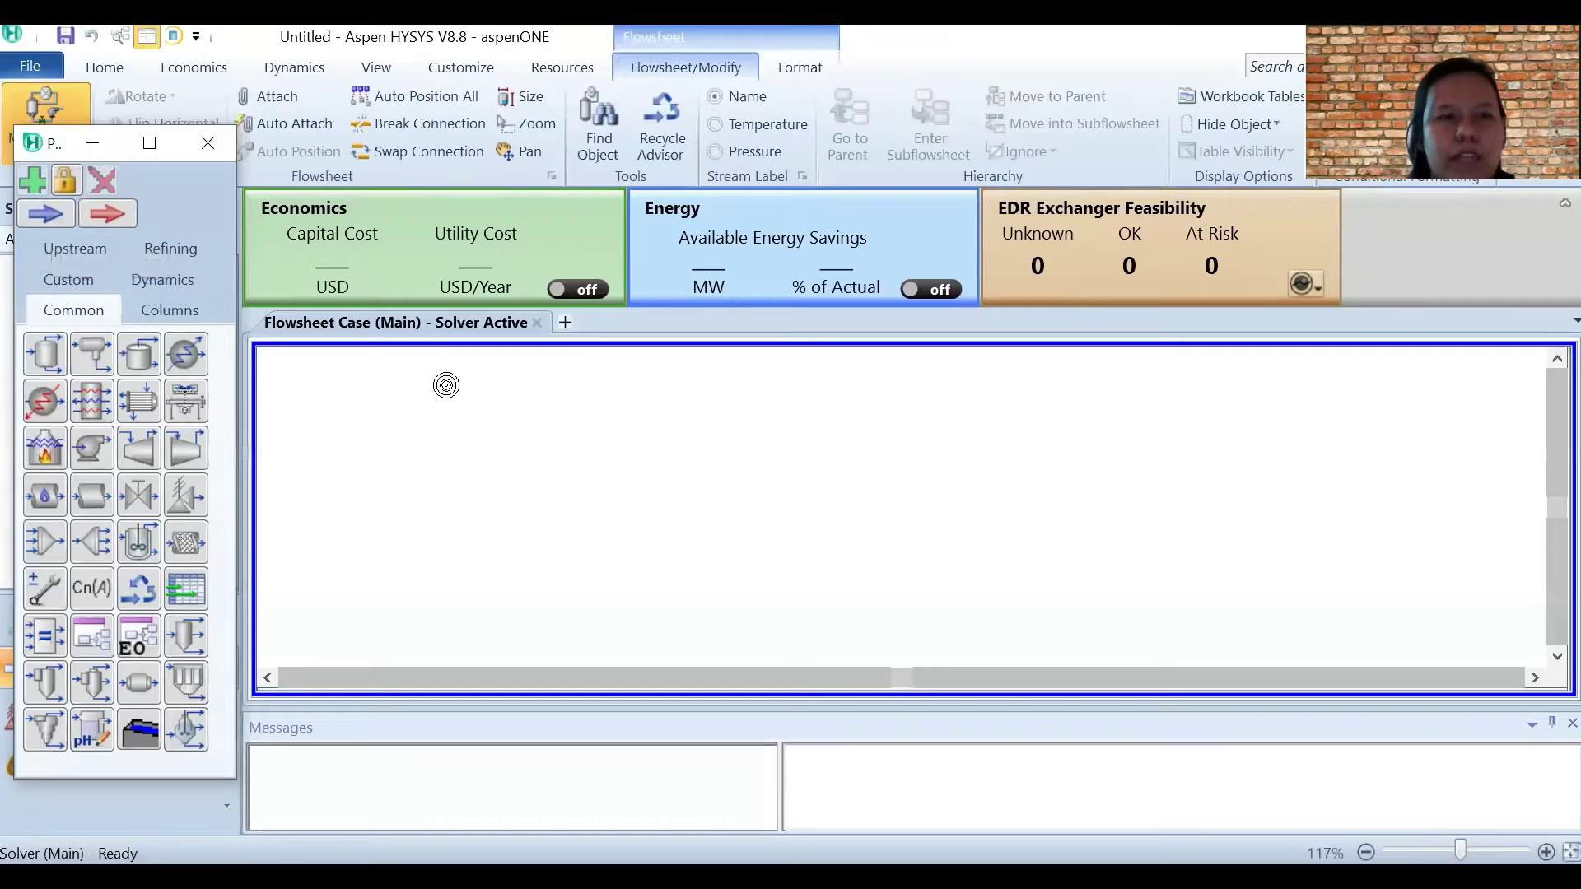
key("F11")
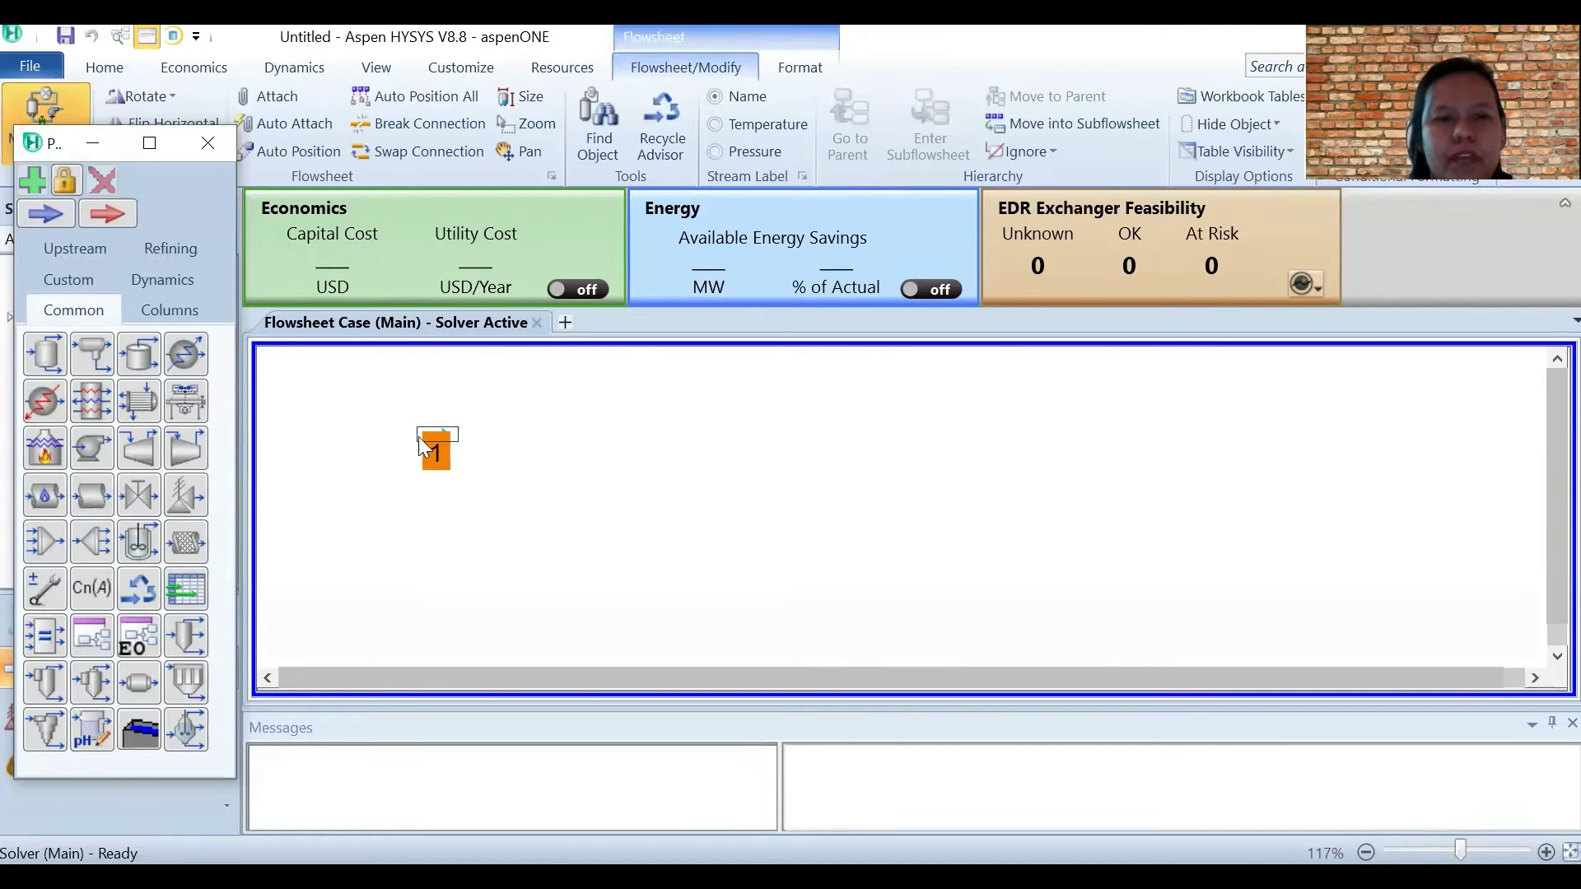
double_click(431, 443)
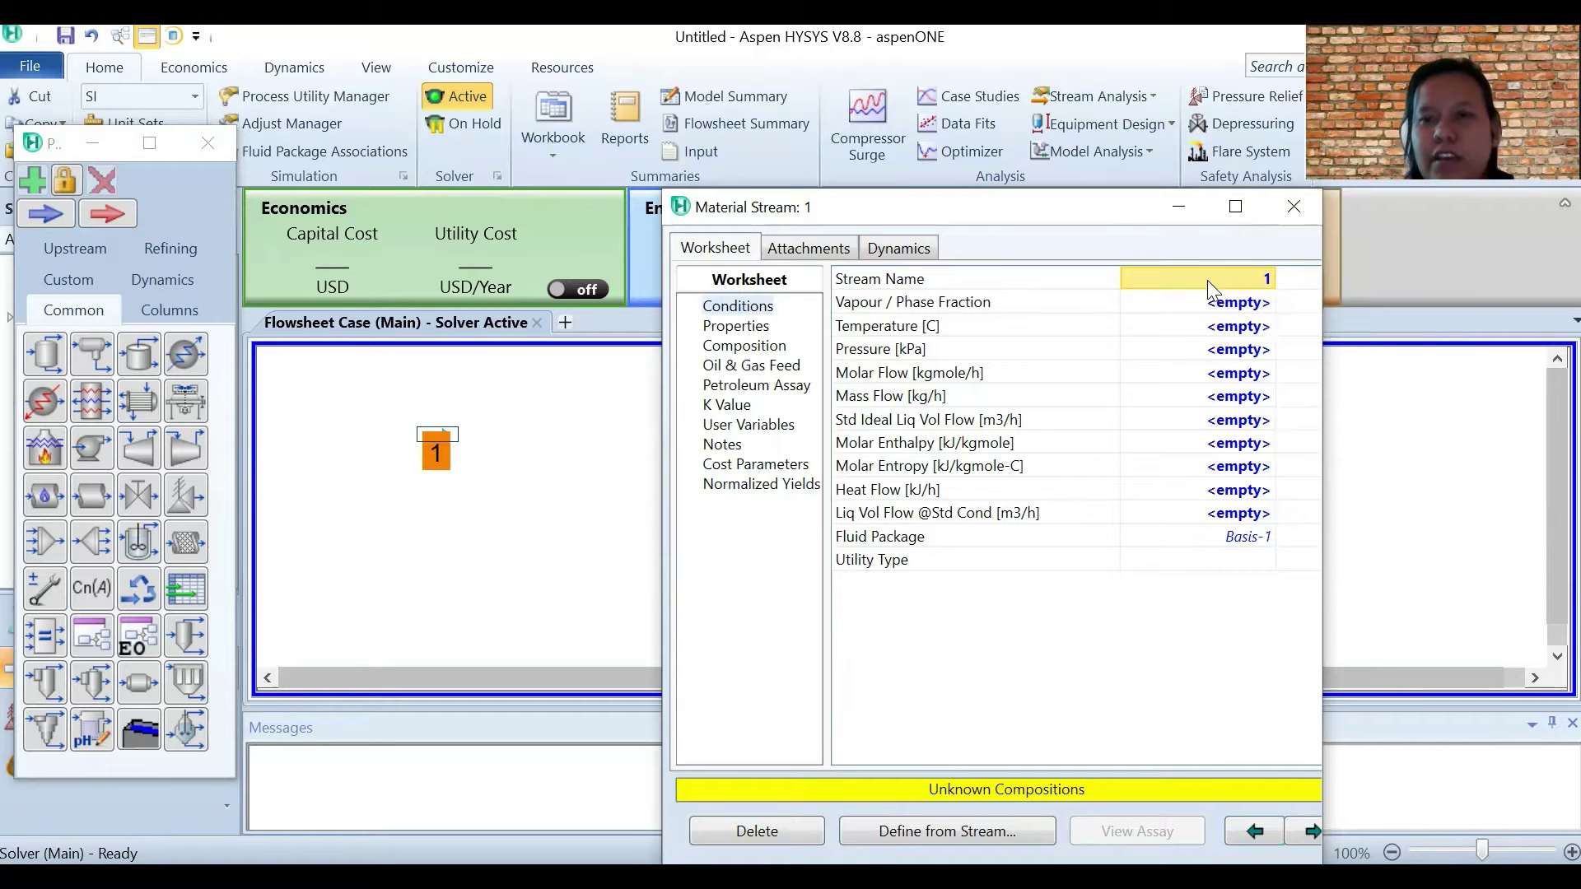
type("Feed")
key("Return")
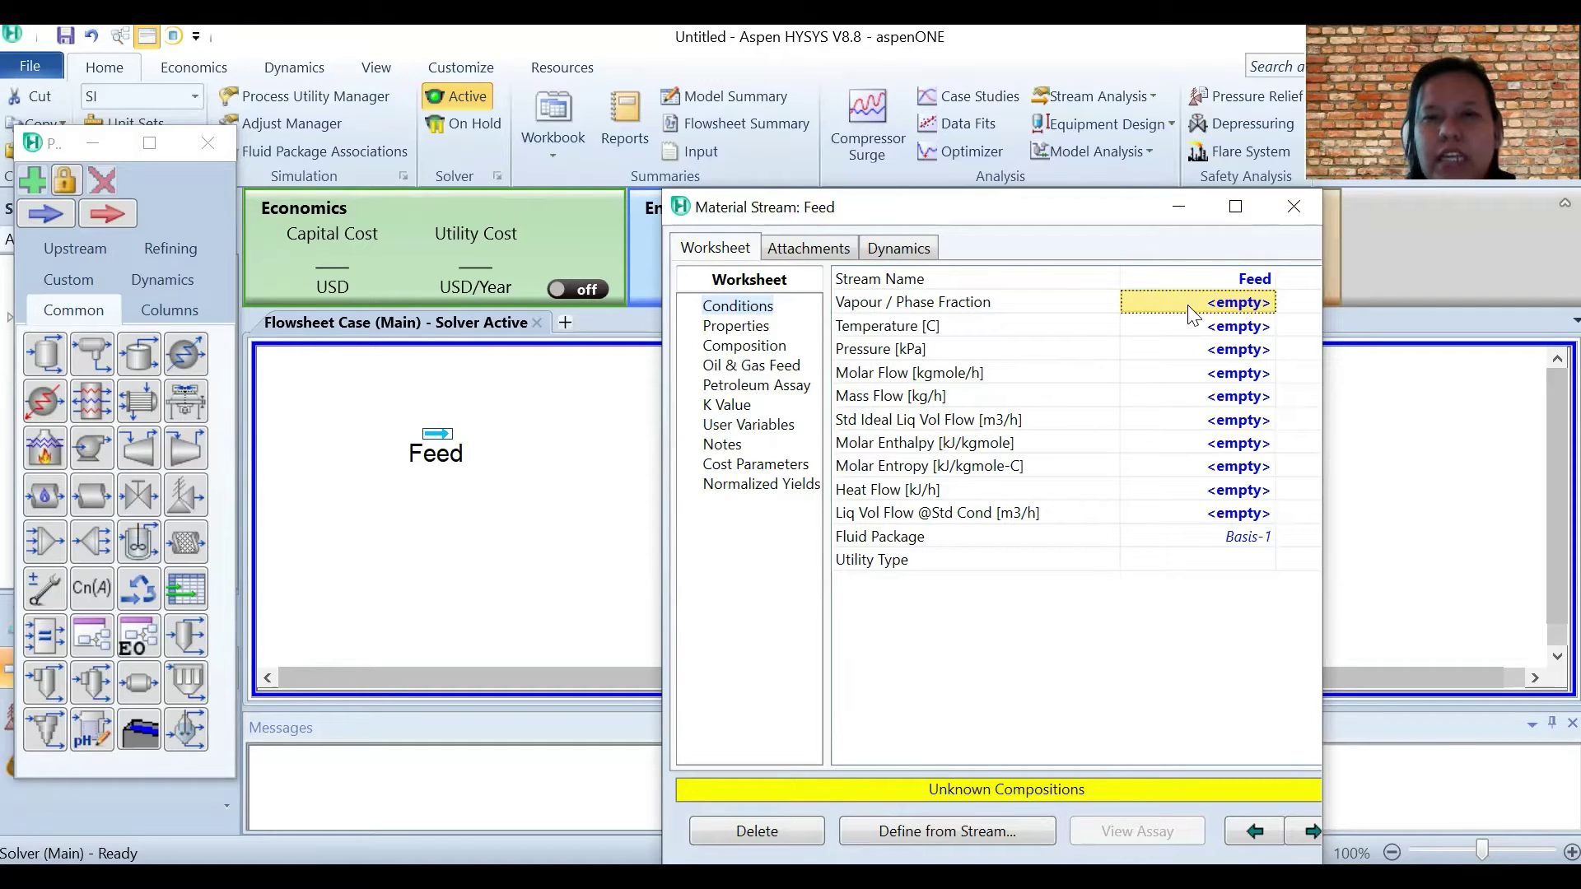
Step: Set the Feed stream's vapour fraction to 0,5 and its pressure to 760 mmHg(0C)
type("0,5")
key("Return")
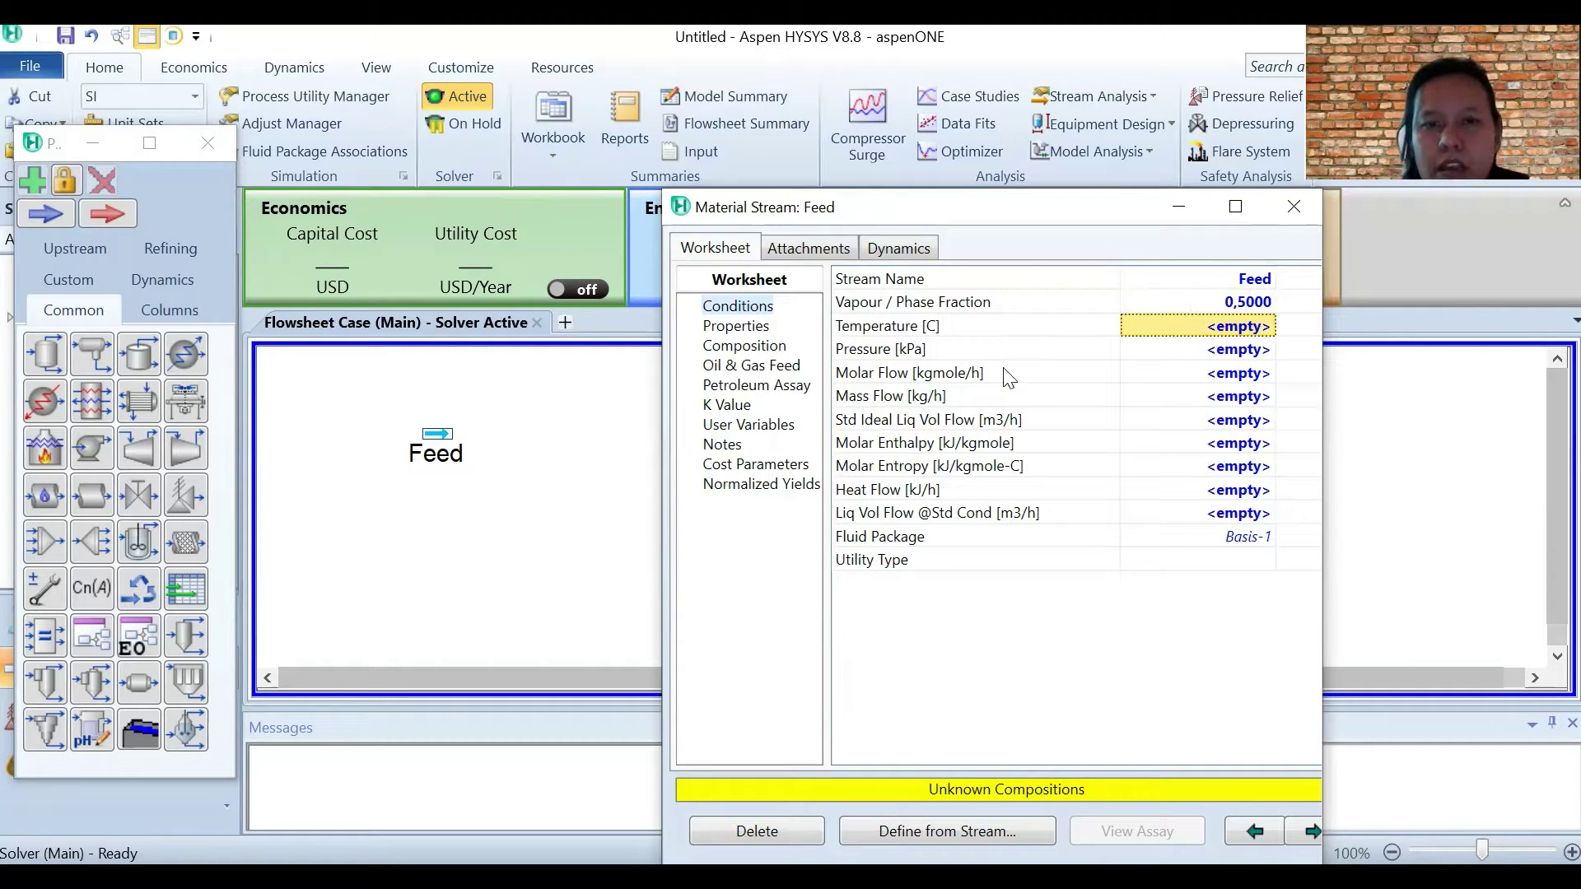
left_click(1132, 350)
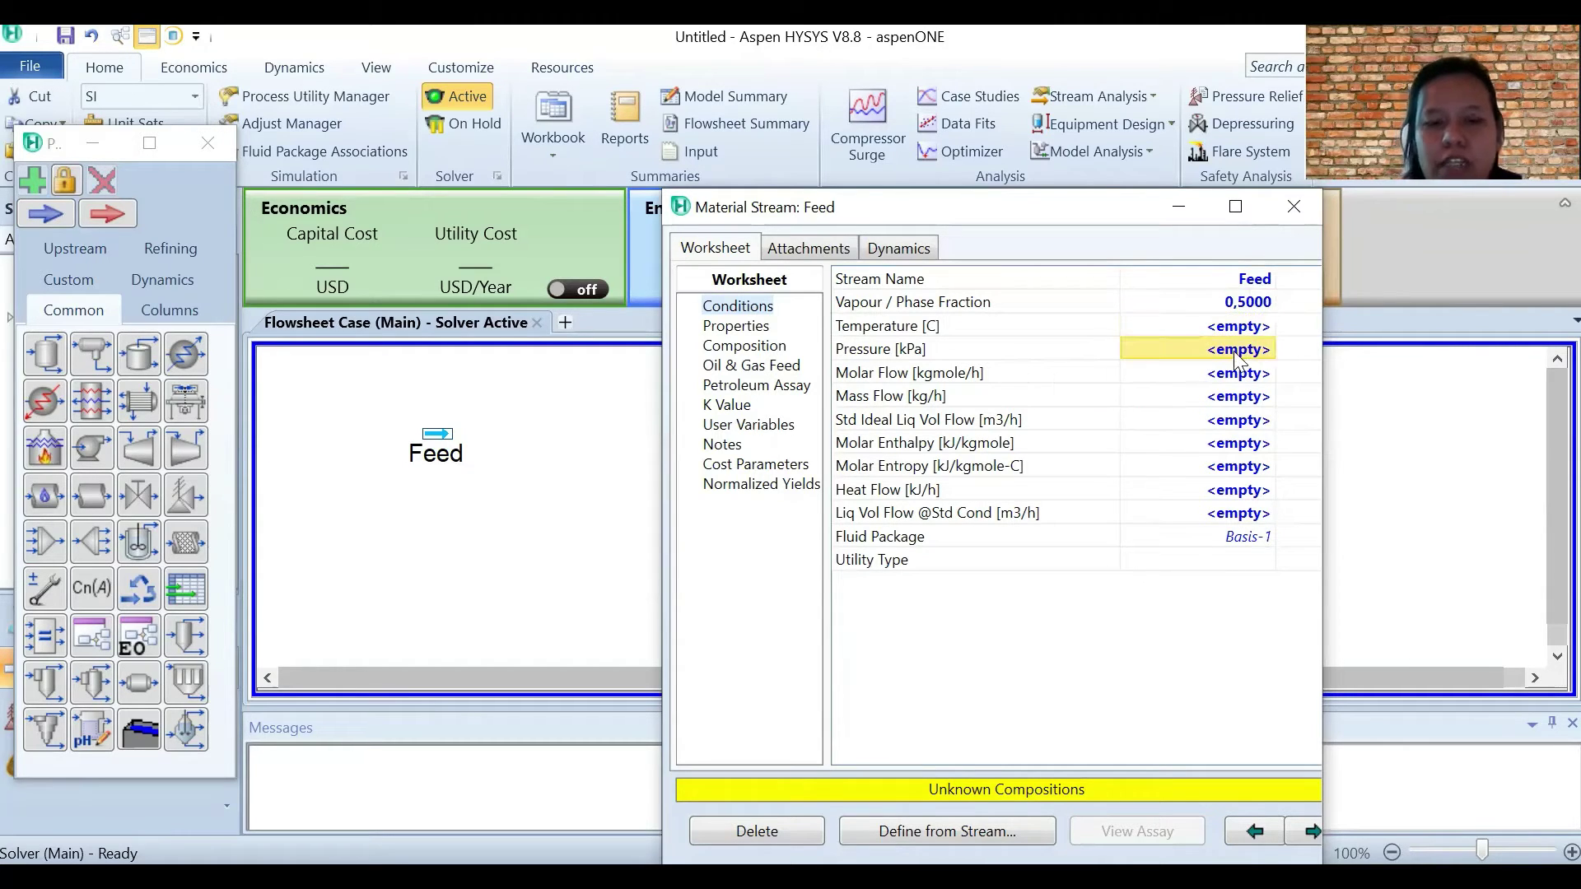
type("760")
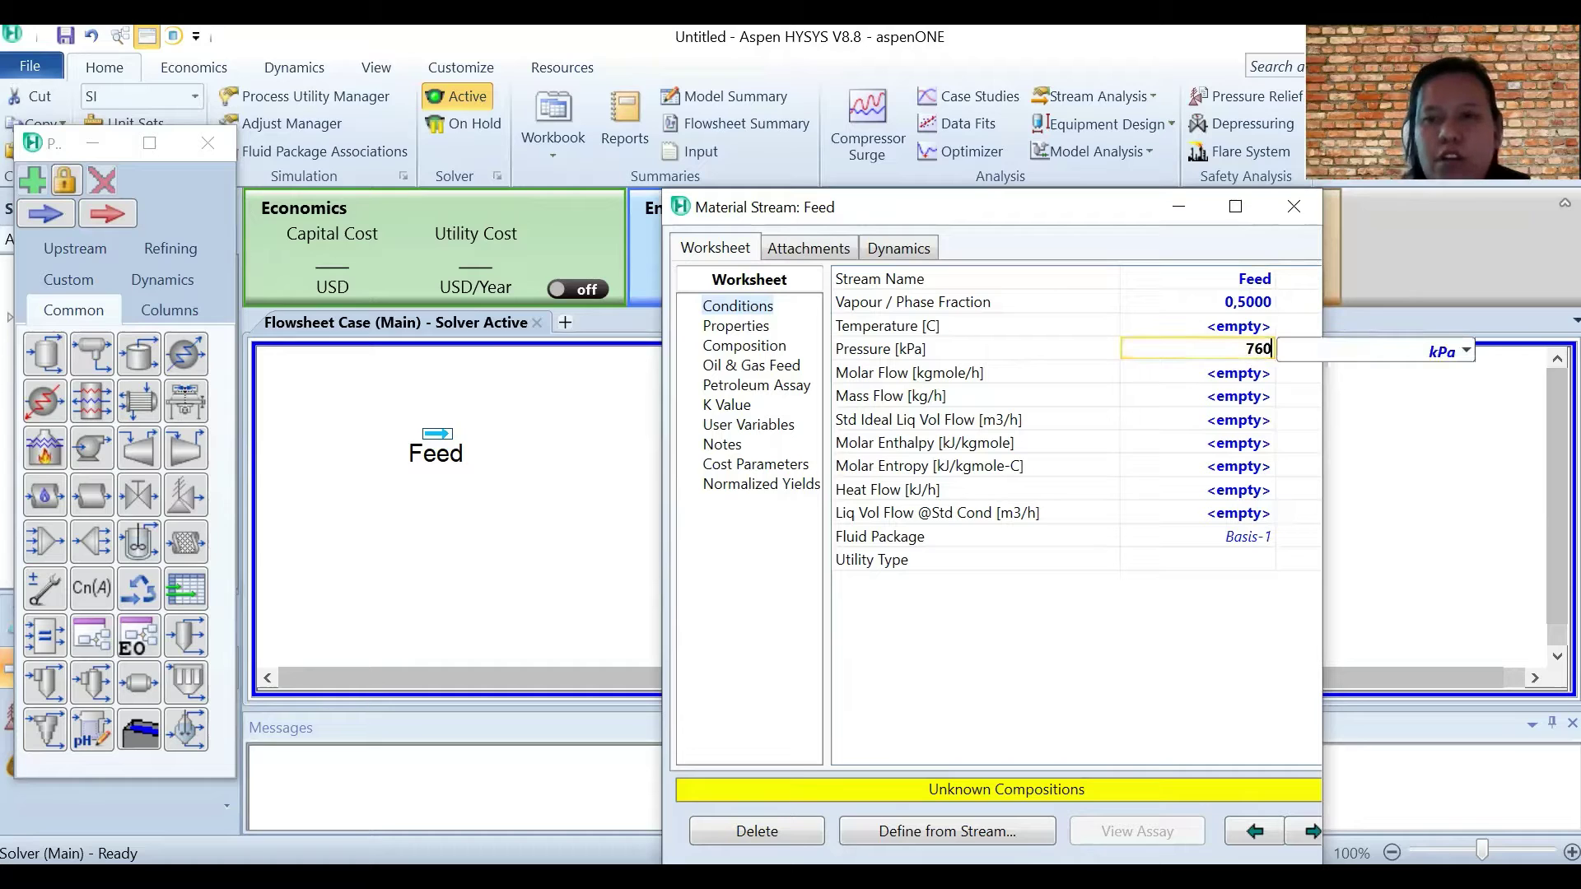
left_click(1462, 350)
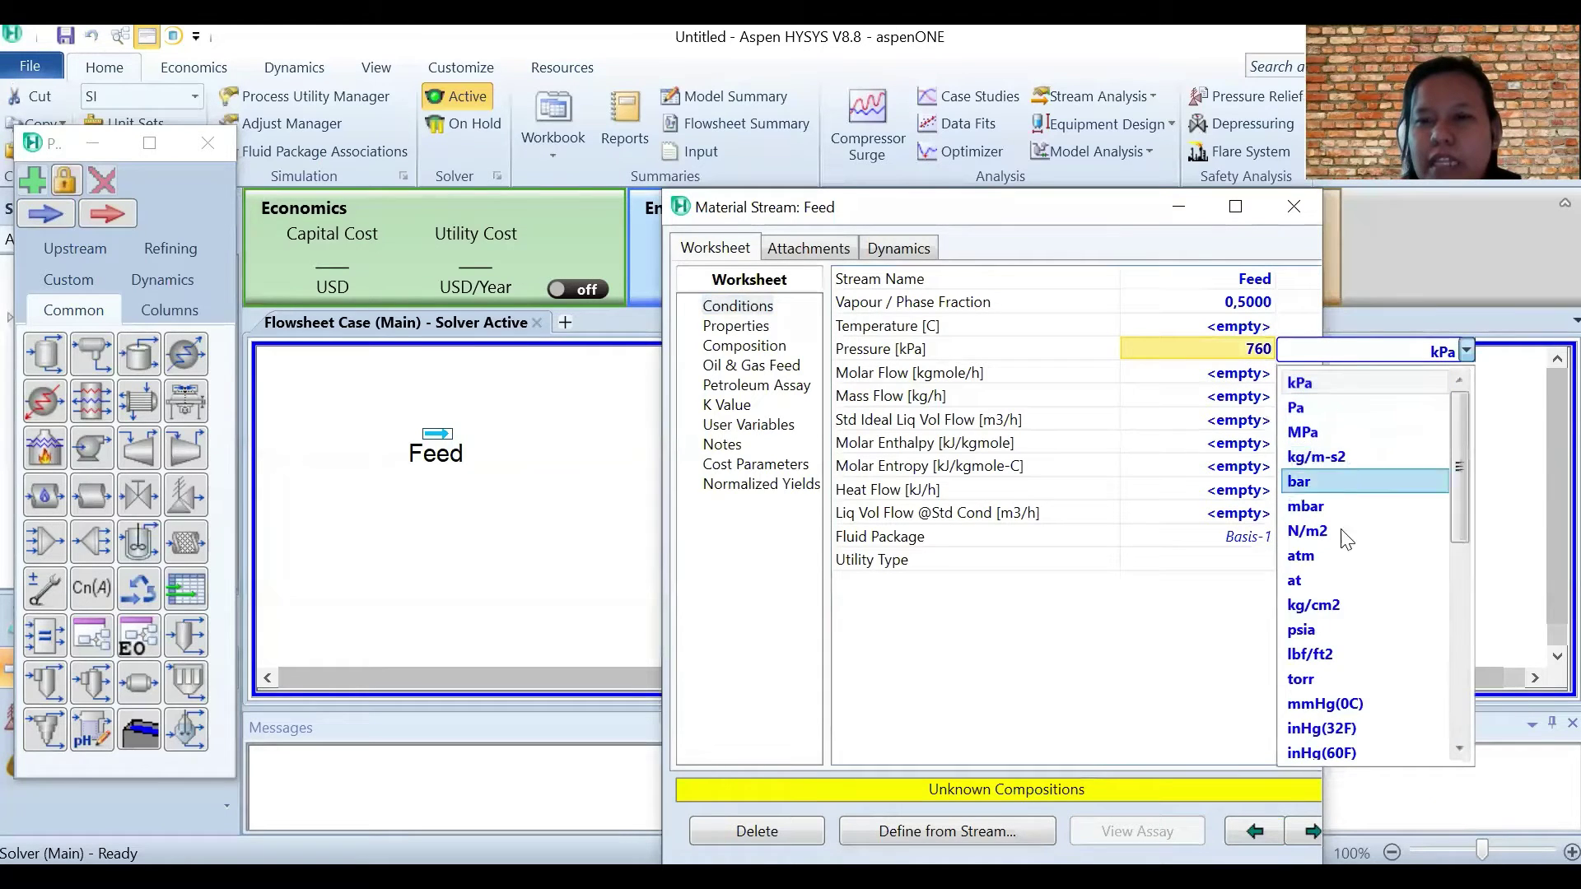
left_click(1374, 701)
left_click(1202, 377)
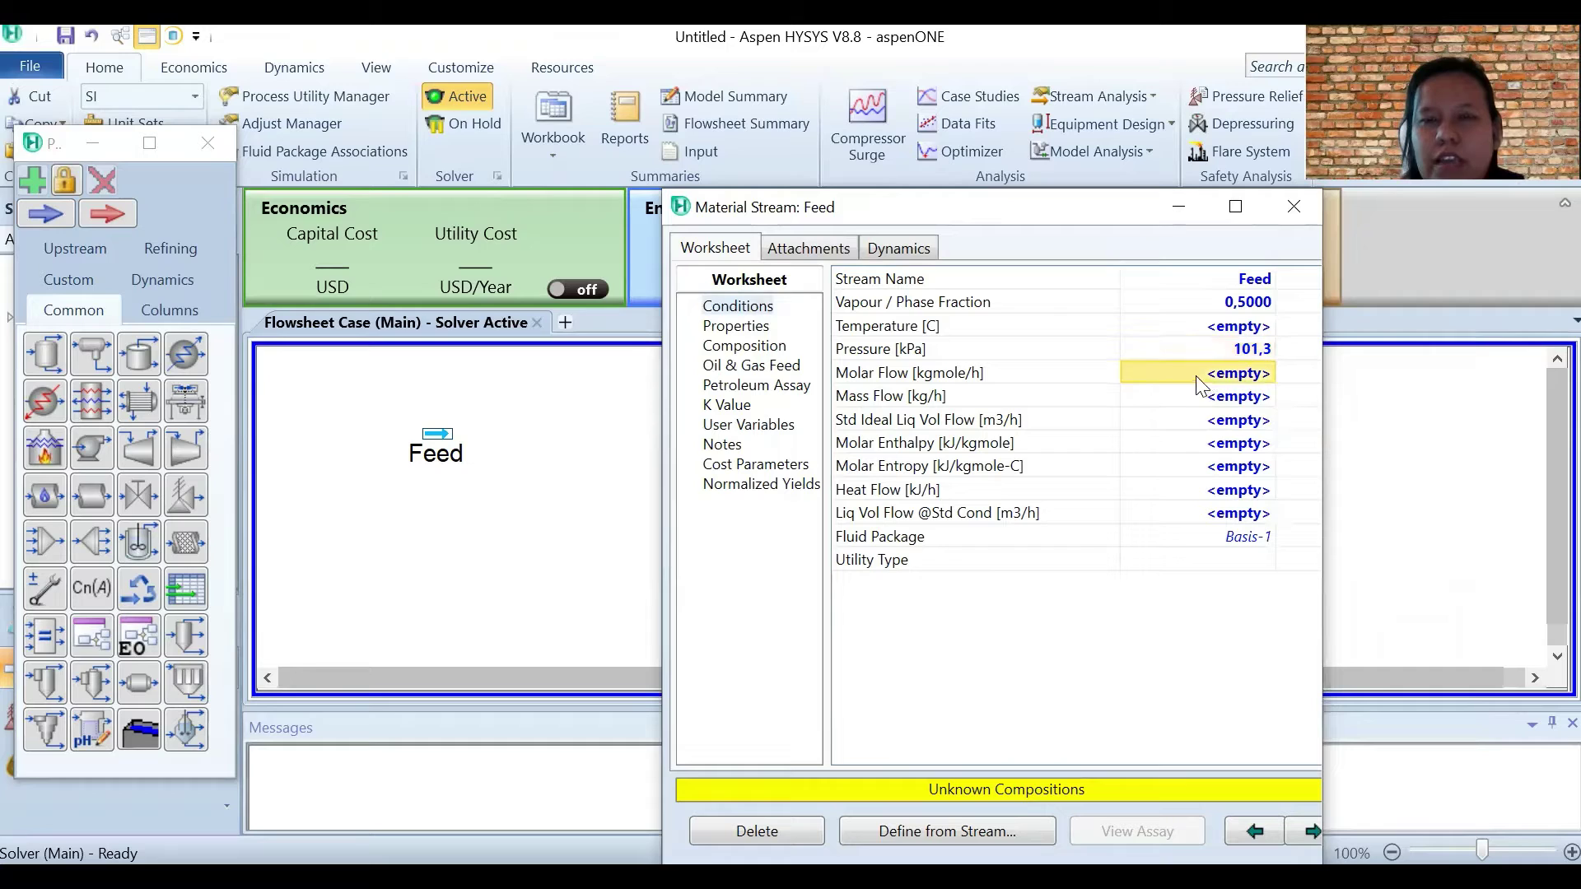
Step: Define the Feed composition with mole fractions of 0,4 for benzene and 0,6 for toluene
left_click(757, 349)
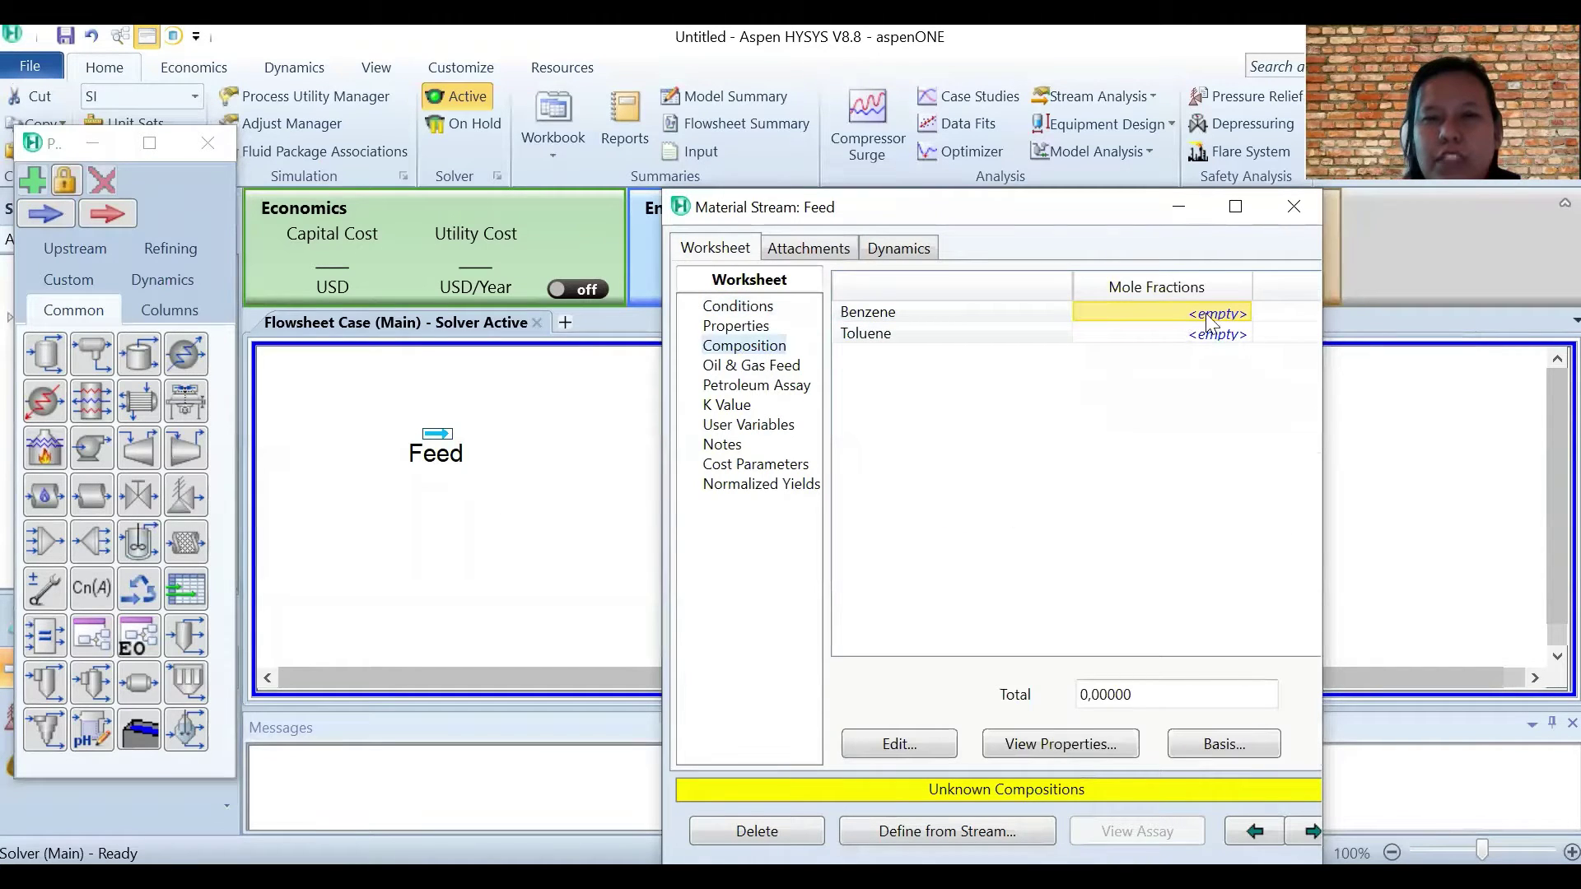
type("0.4")
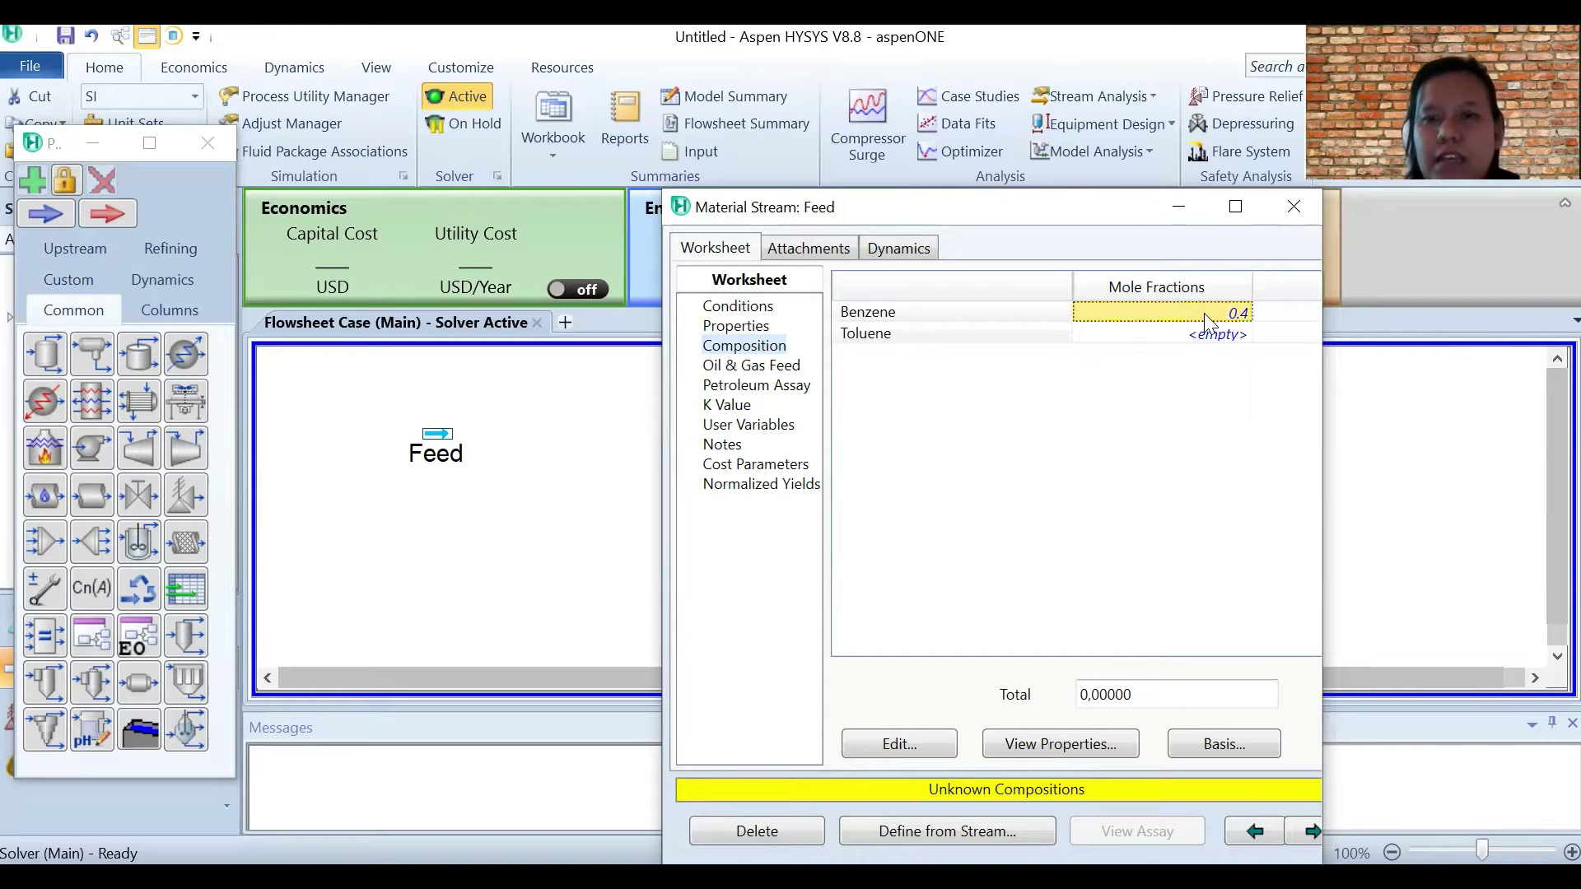
key("Return")
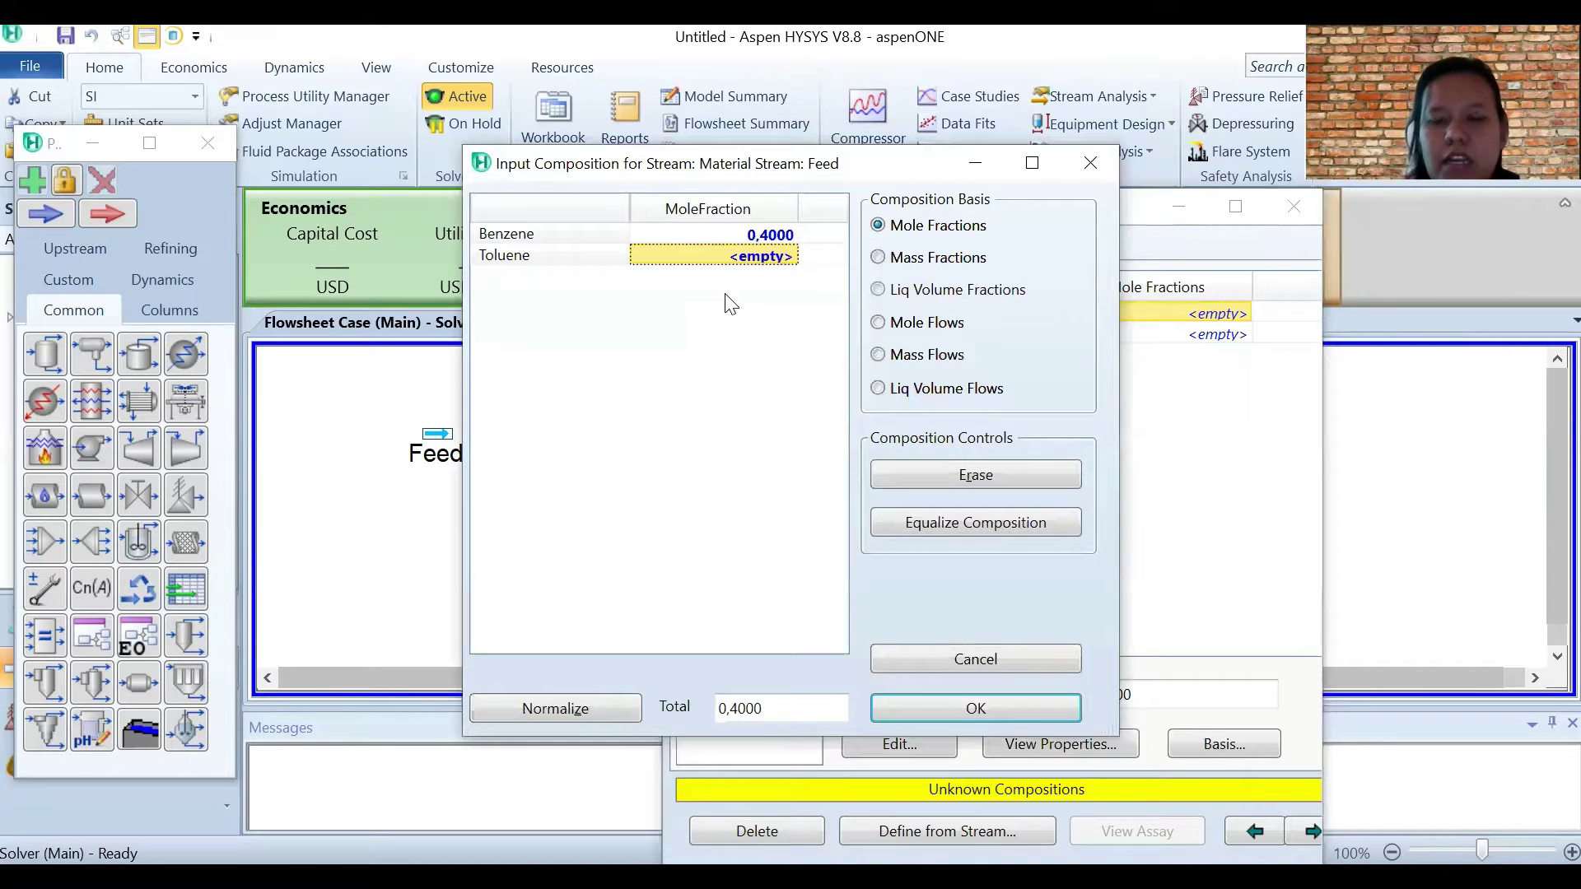
type("0,6")
key("Return")
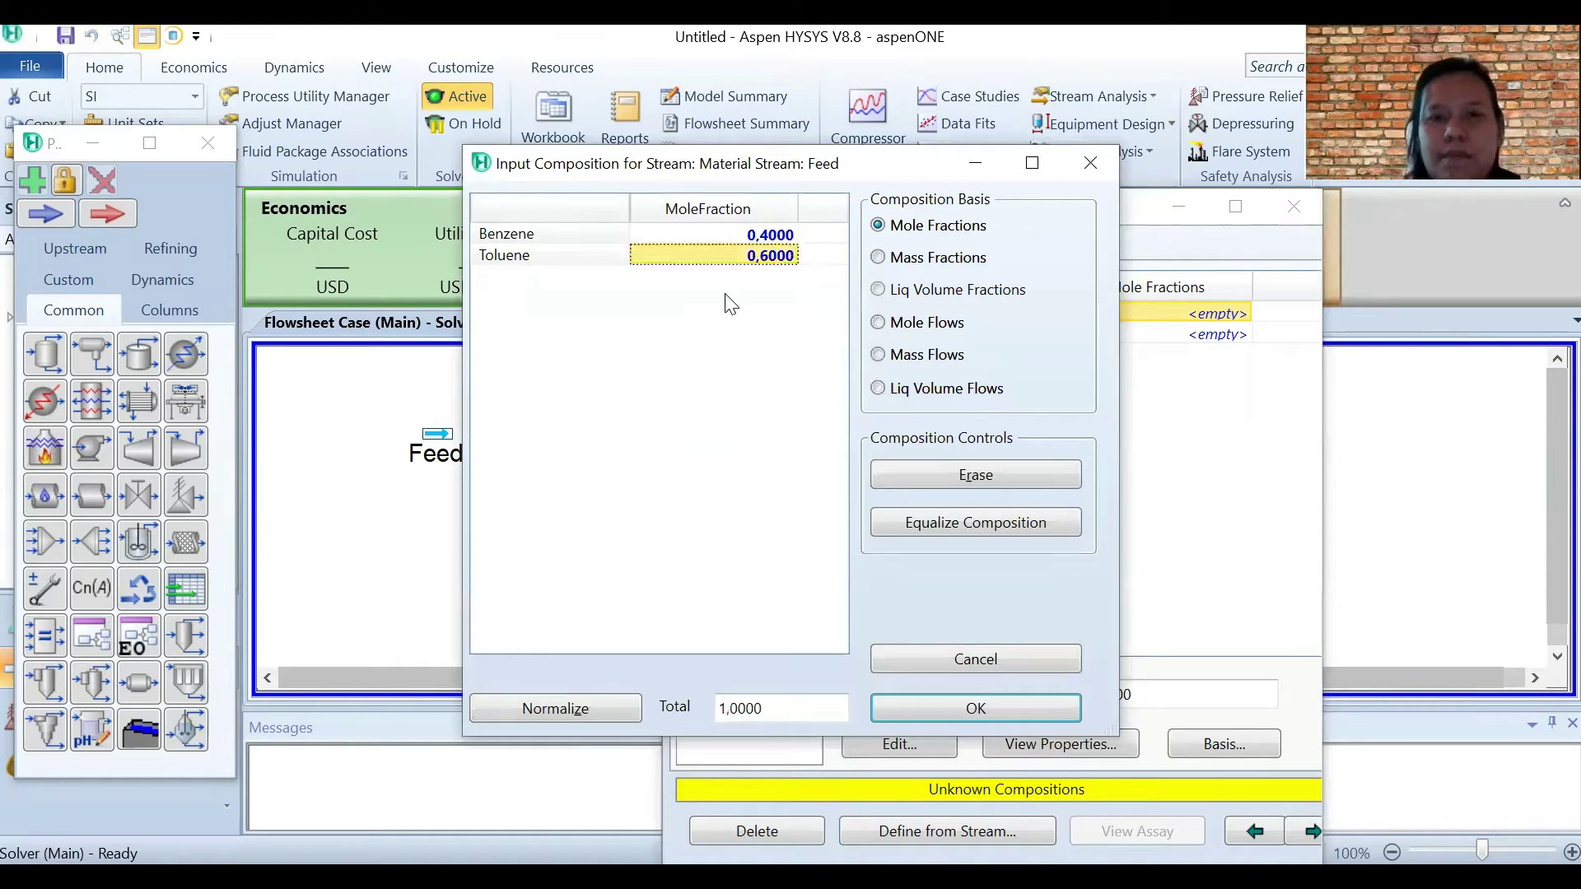
left_click(955, 706)
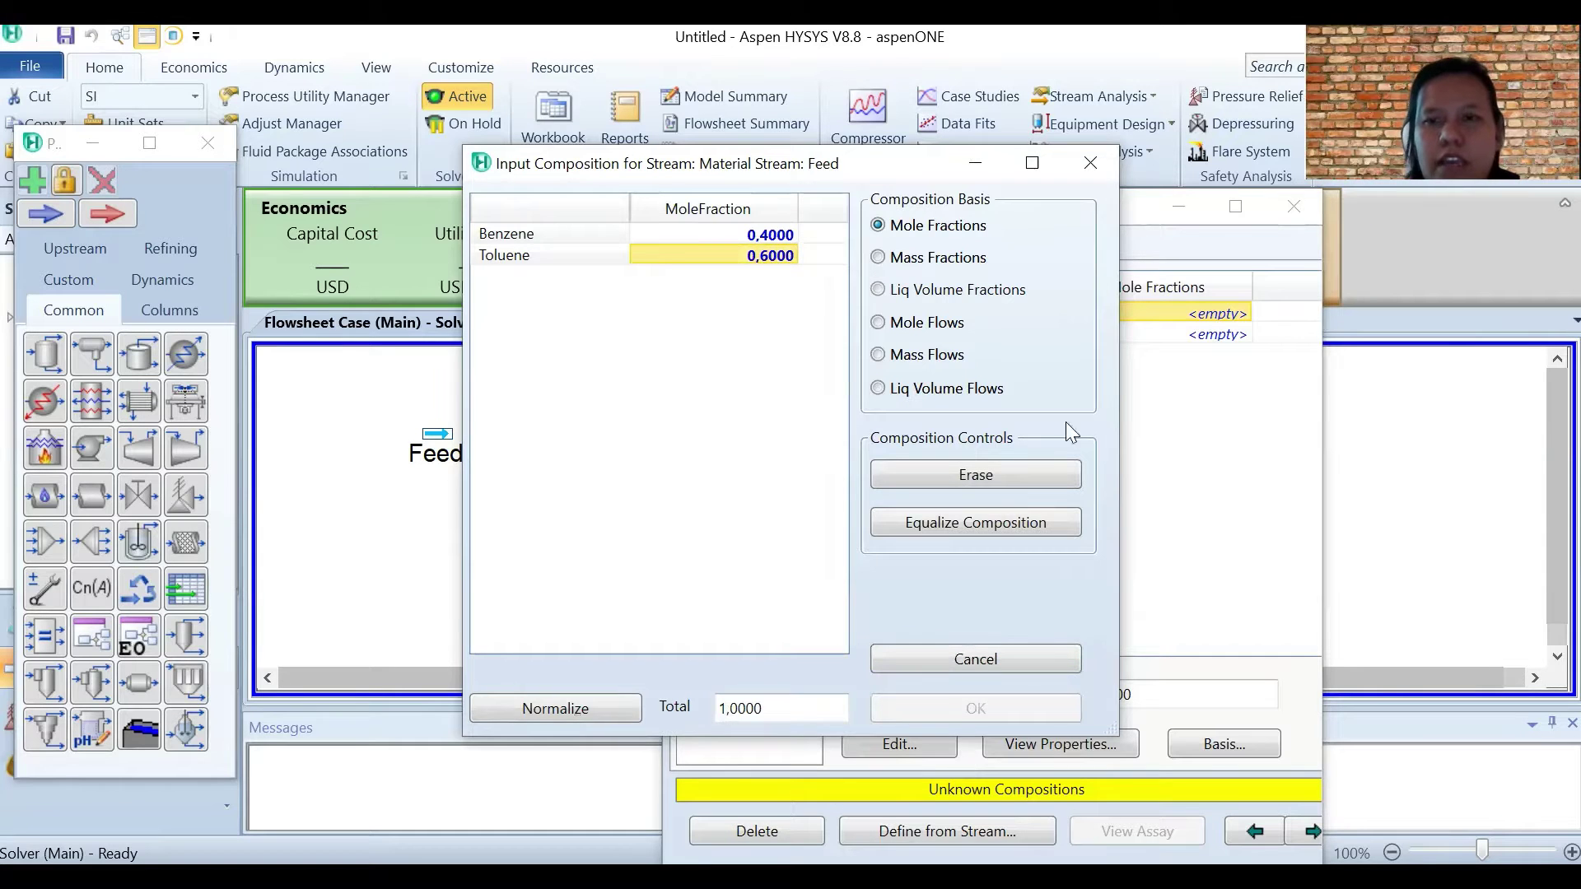
Step: Set the Feed stream's molar flow to 100 kgmole/h and close the stream's properties
left_click(751, 310)
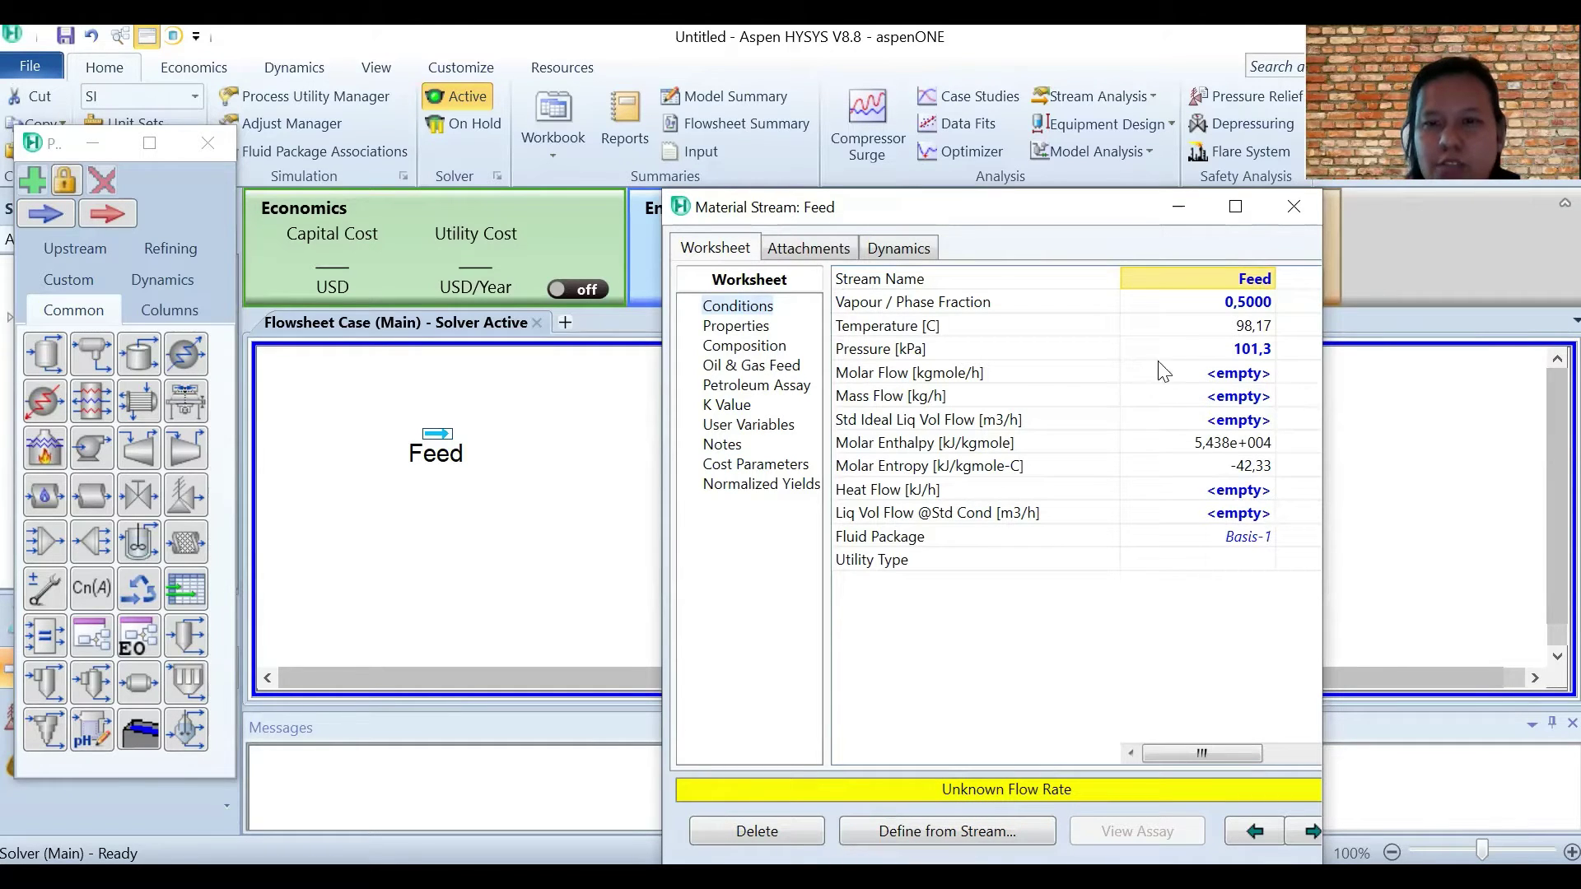
left_click(1232, 377)
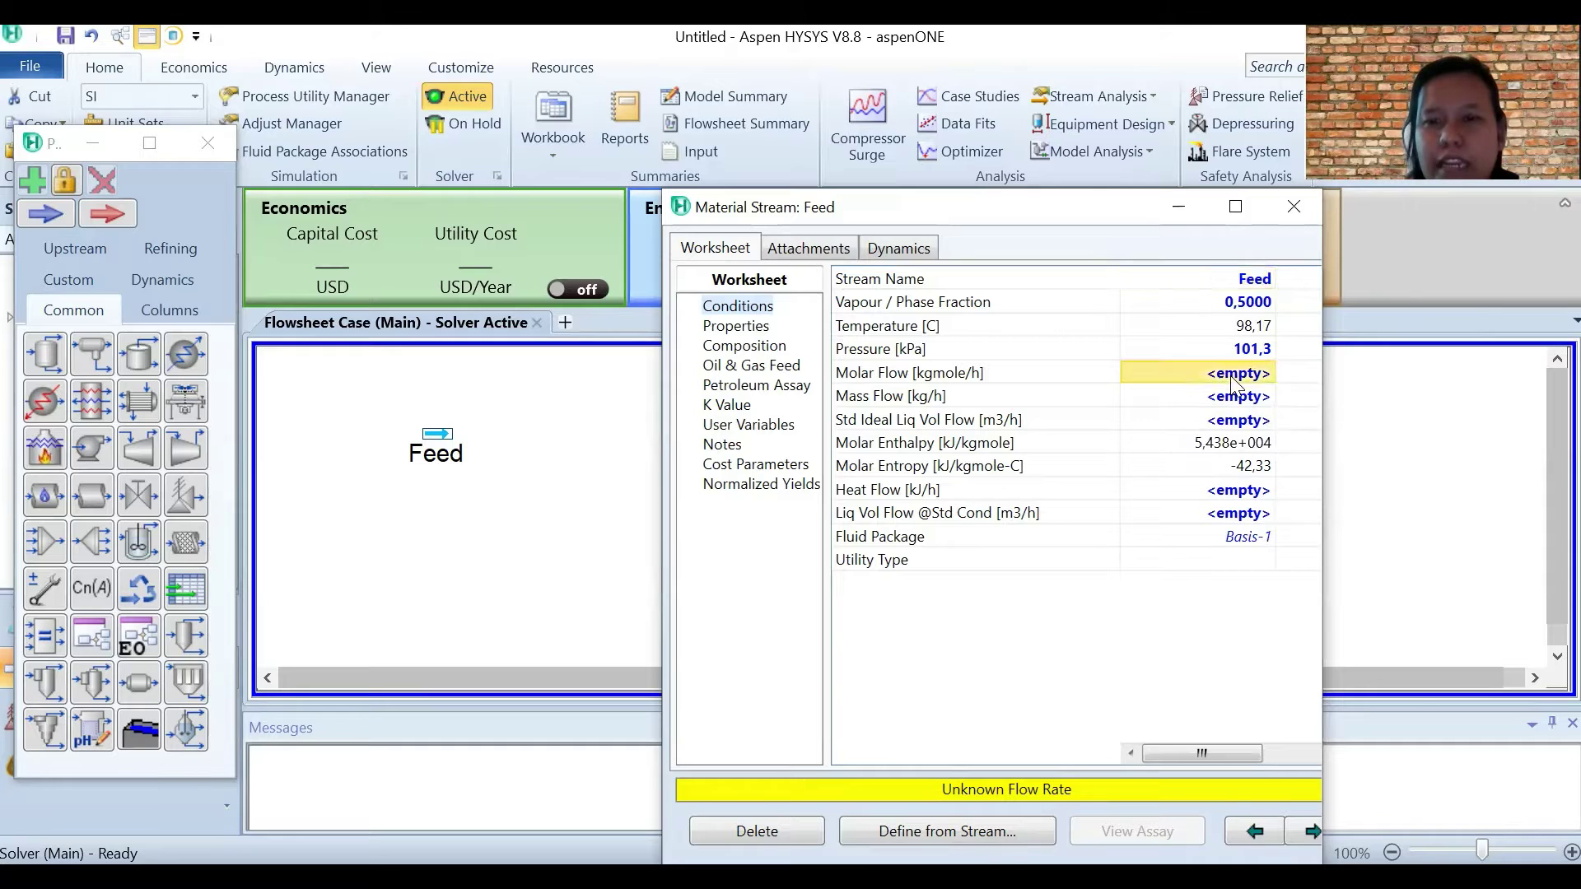
type("100")
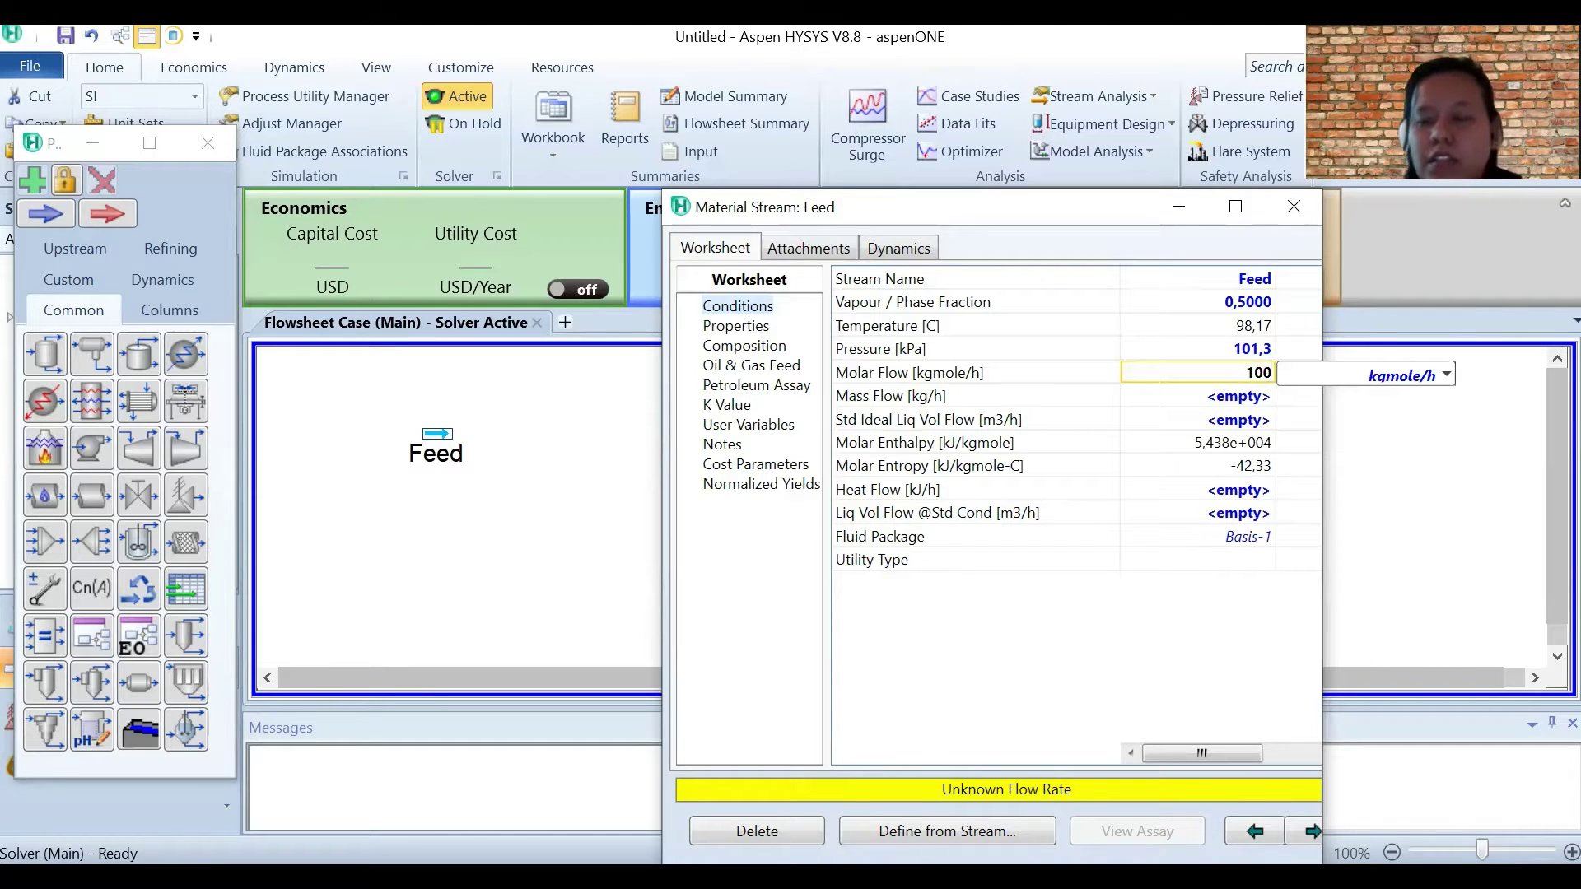
key("Return")
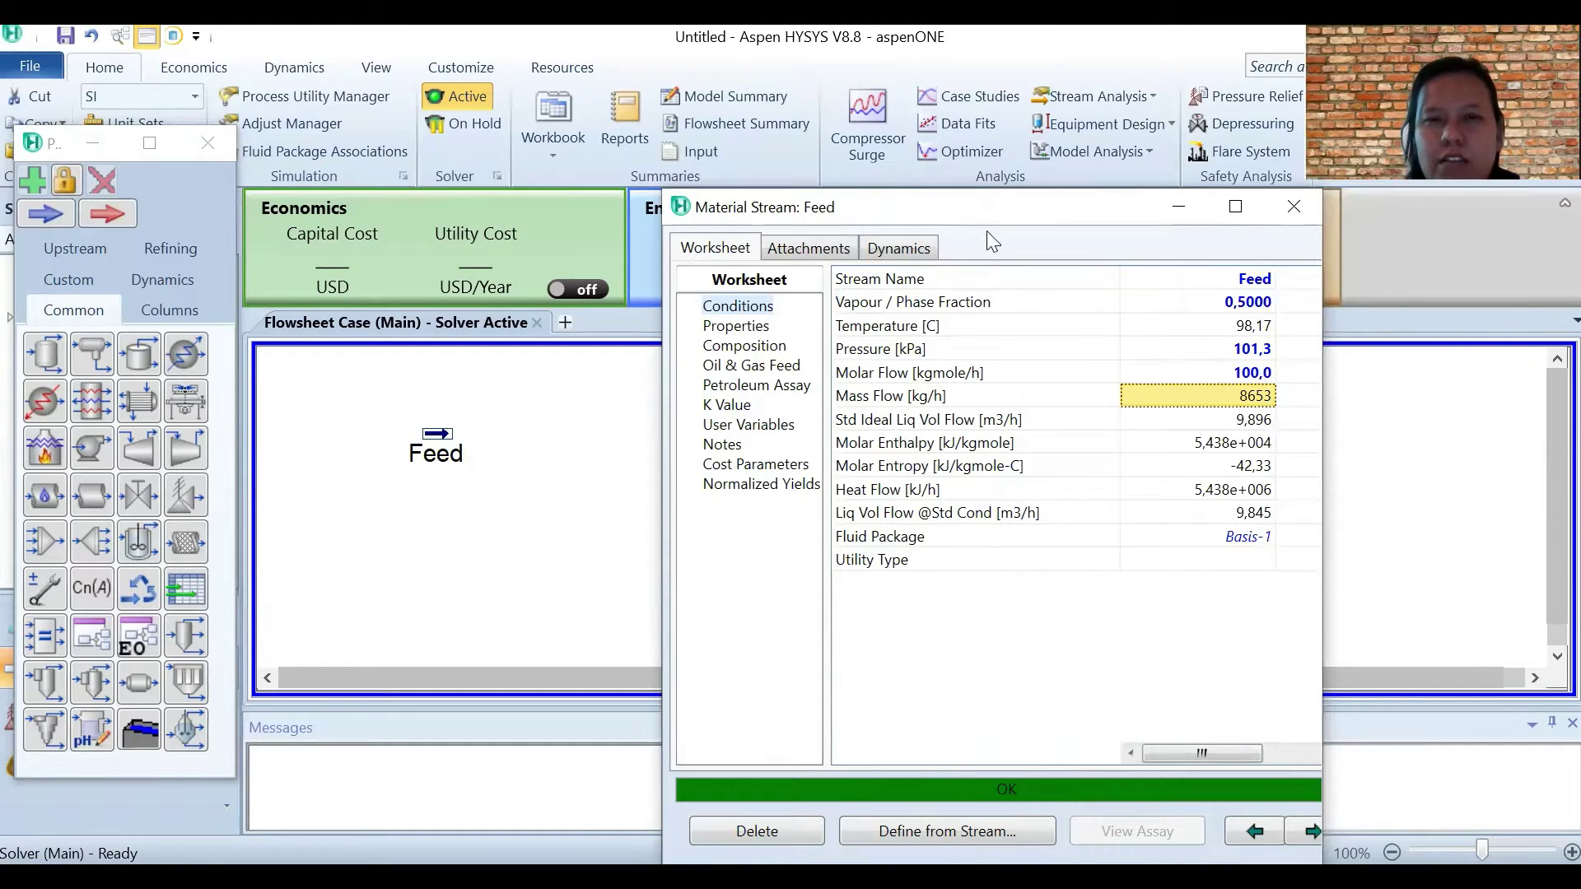
left_click(1297, 210)
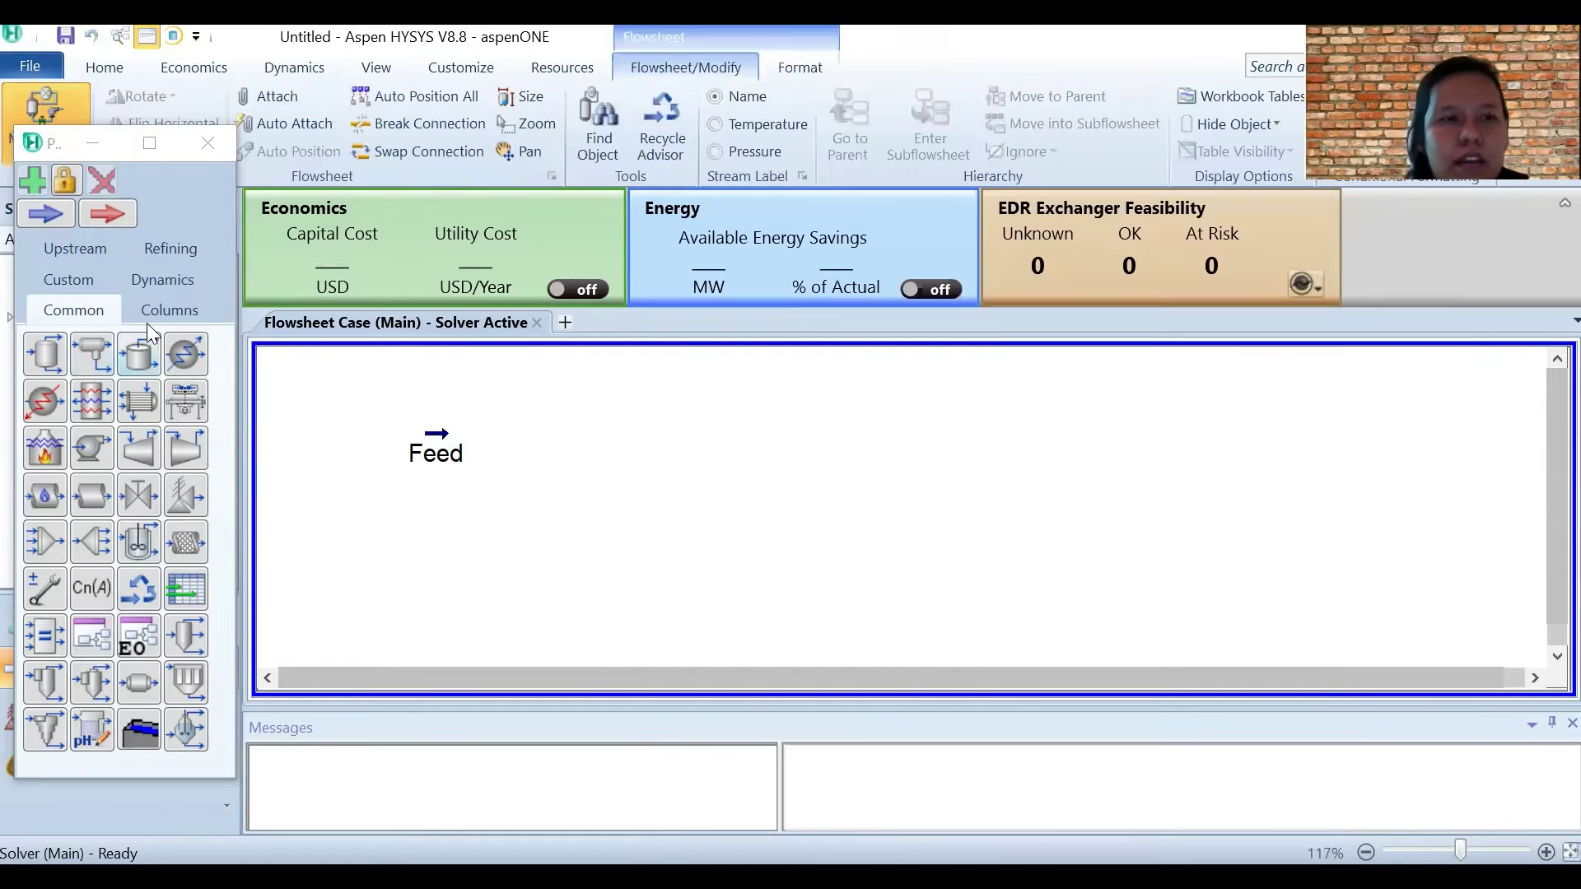
Step: Place a Distillation Column Sub-Flowsheet beside the Feed stream on the flowsheet
left_click(158, 318)
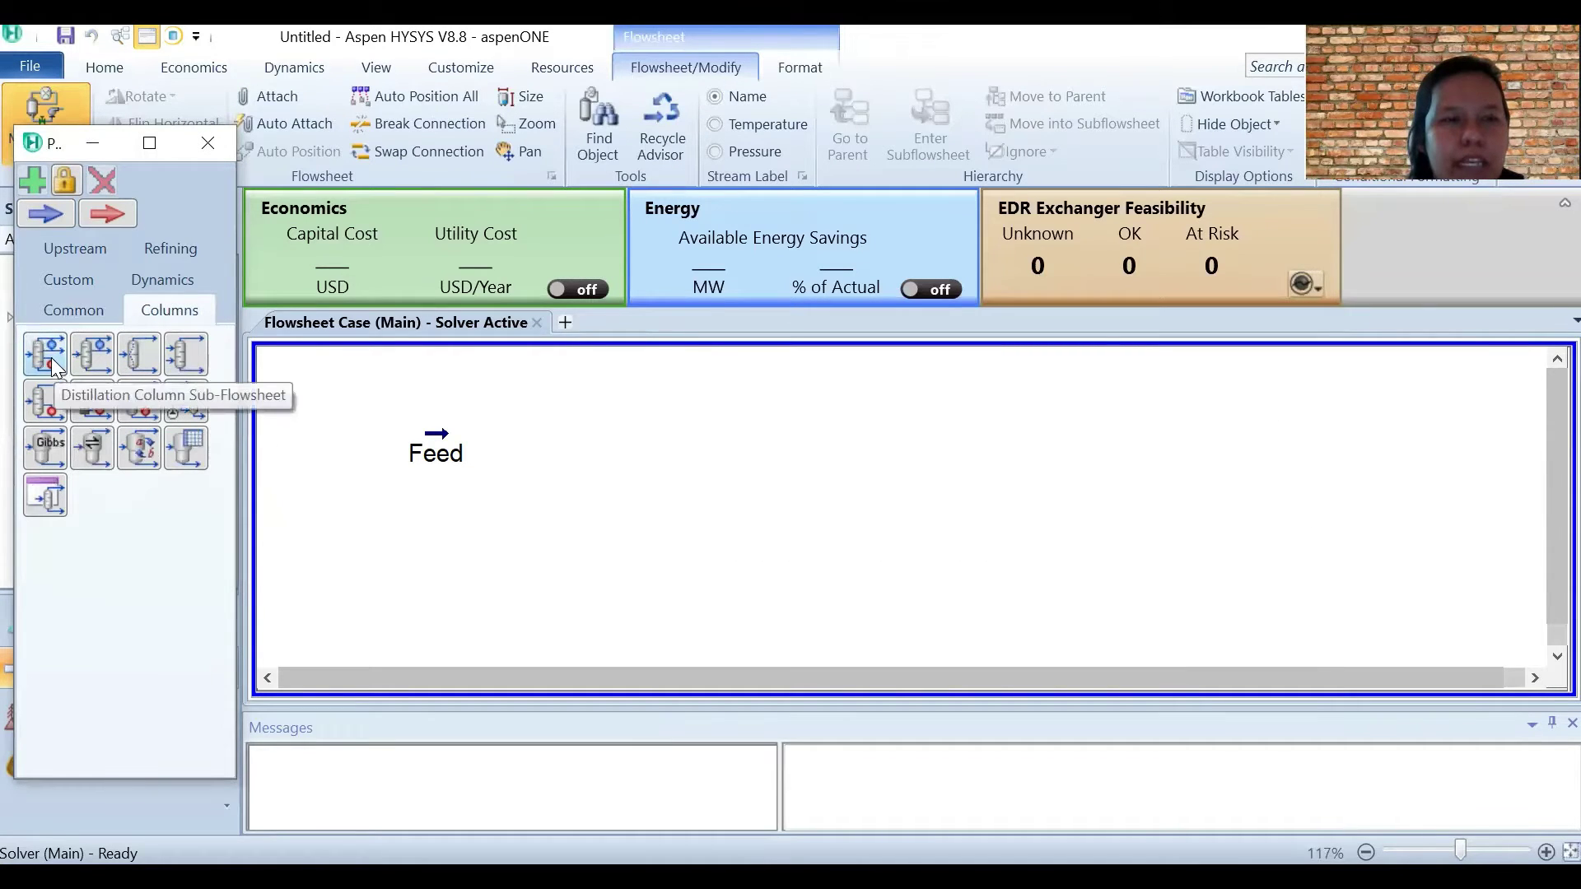
left_click(57, 359)
left_click(662, 627)
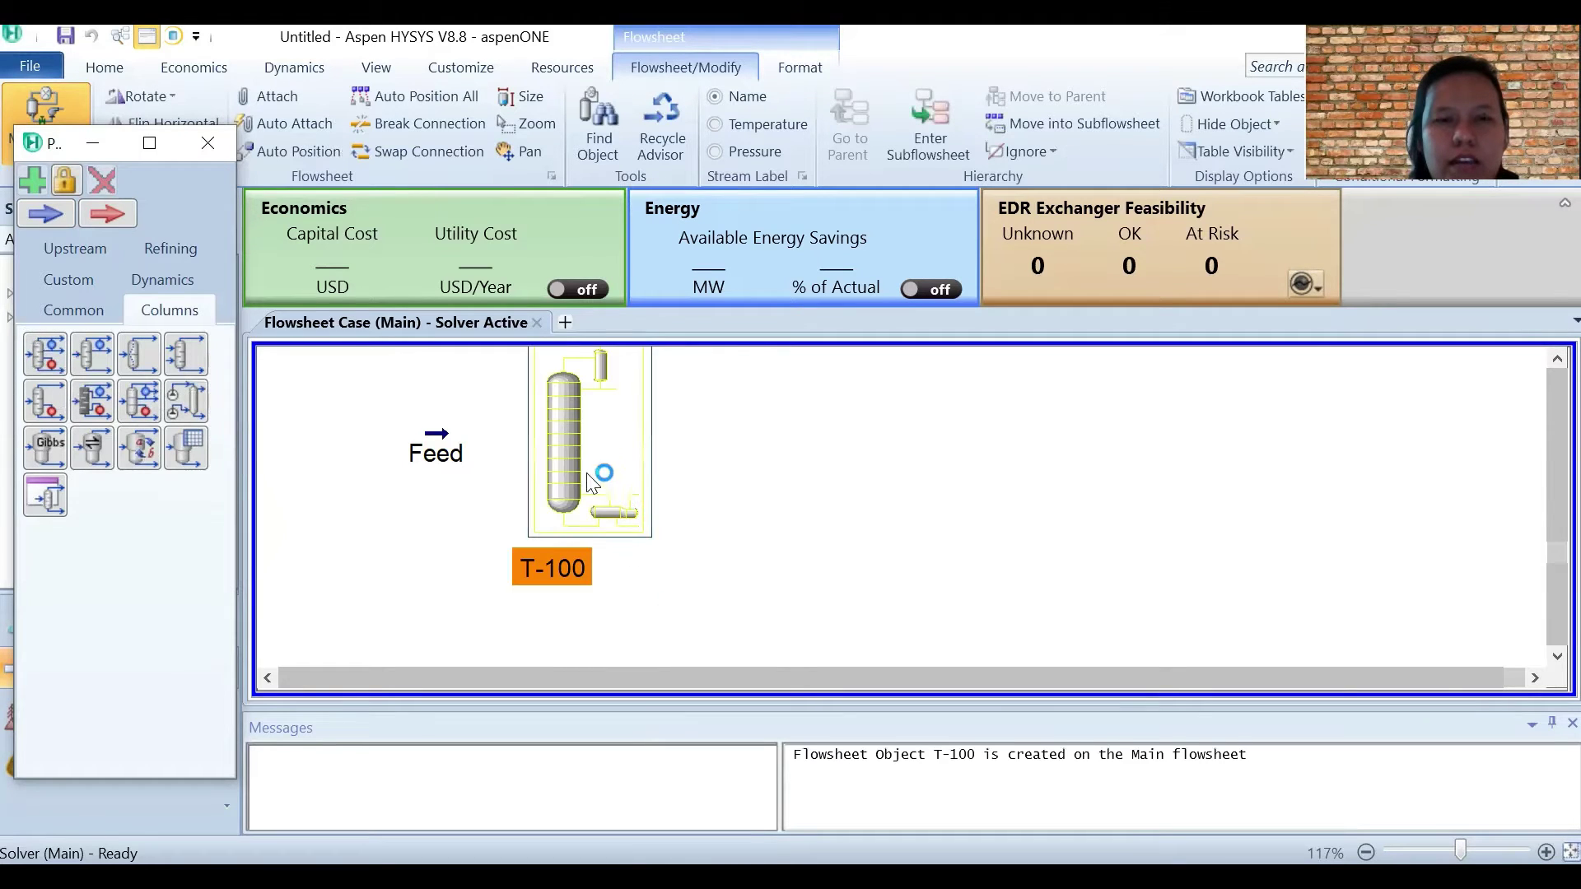
left_click(578, 458)
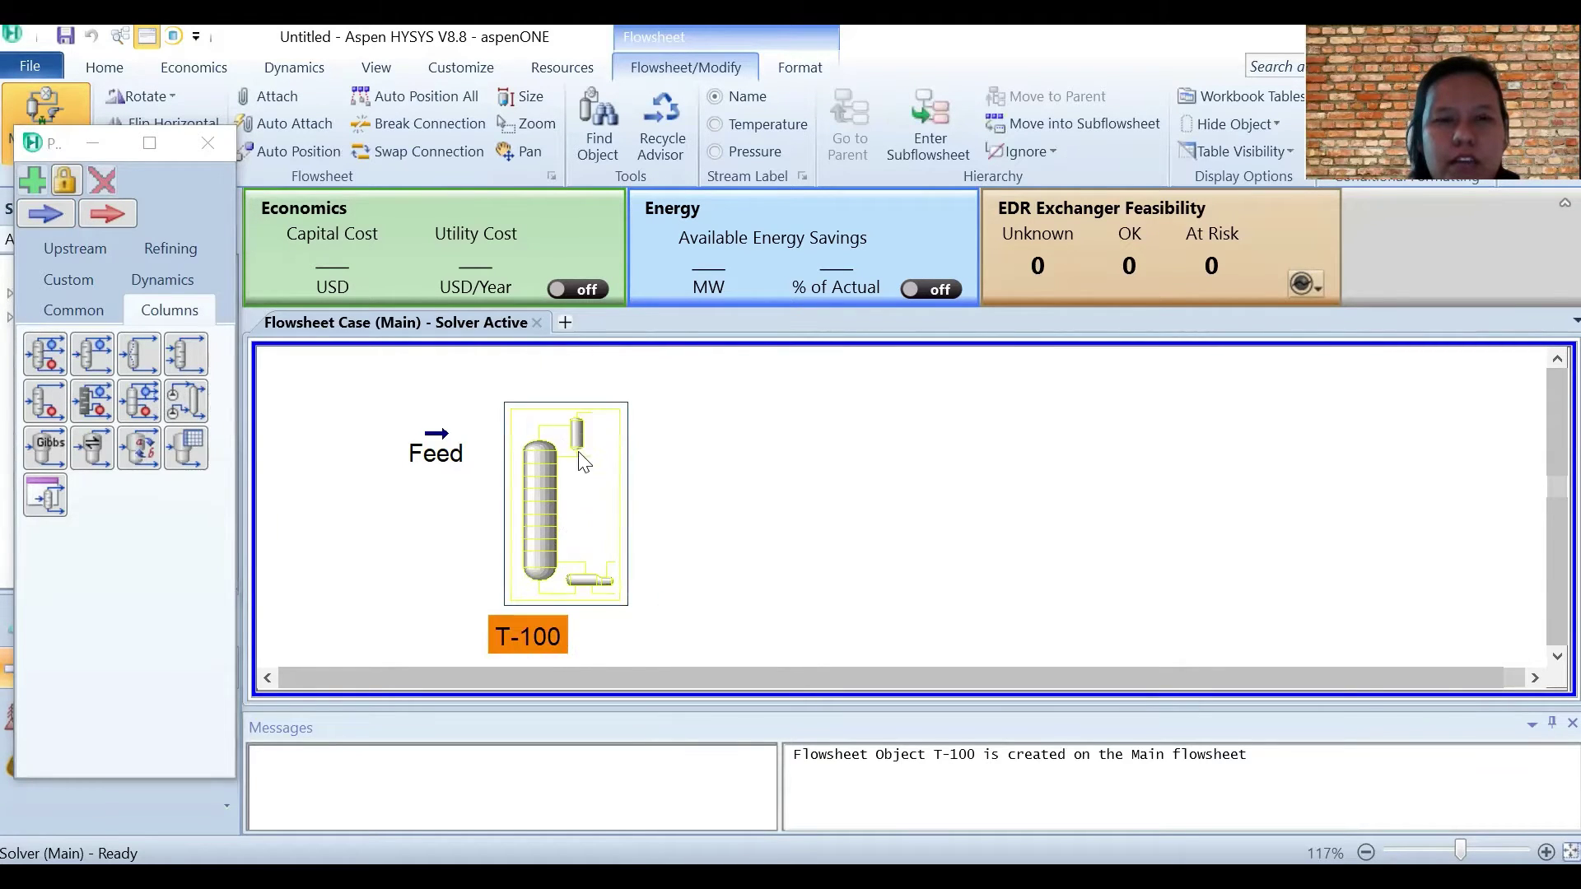
Step: Open the distillation column's input expert and name the column Distilasi
double_click(530, 494)
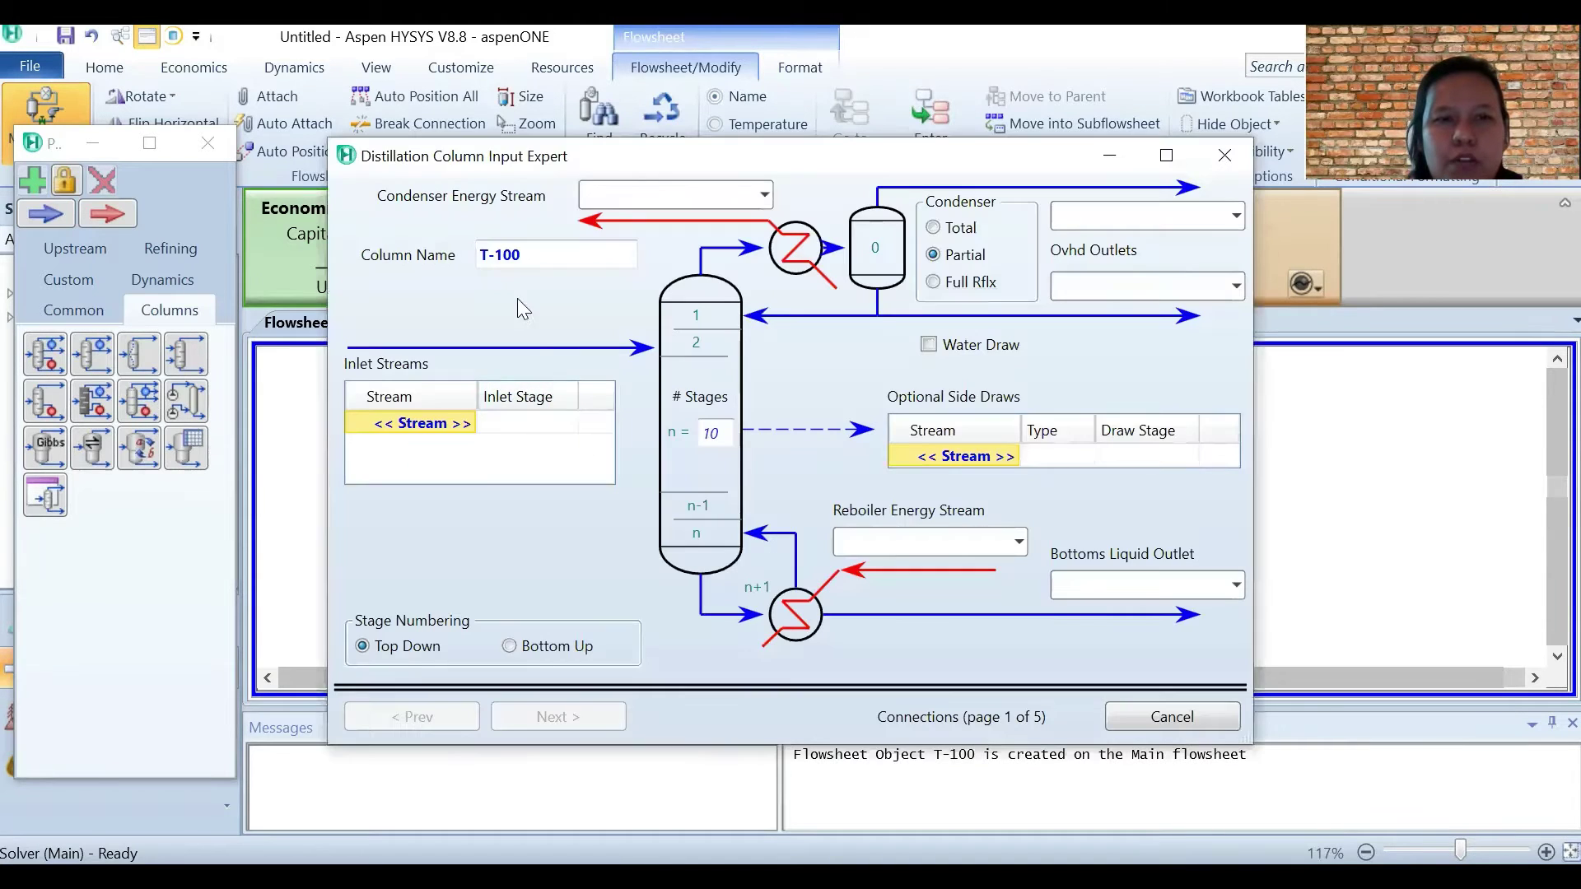
left_click(531, 250)
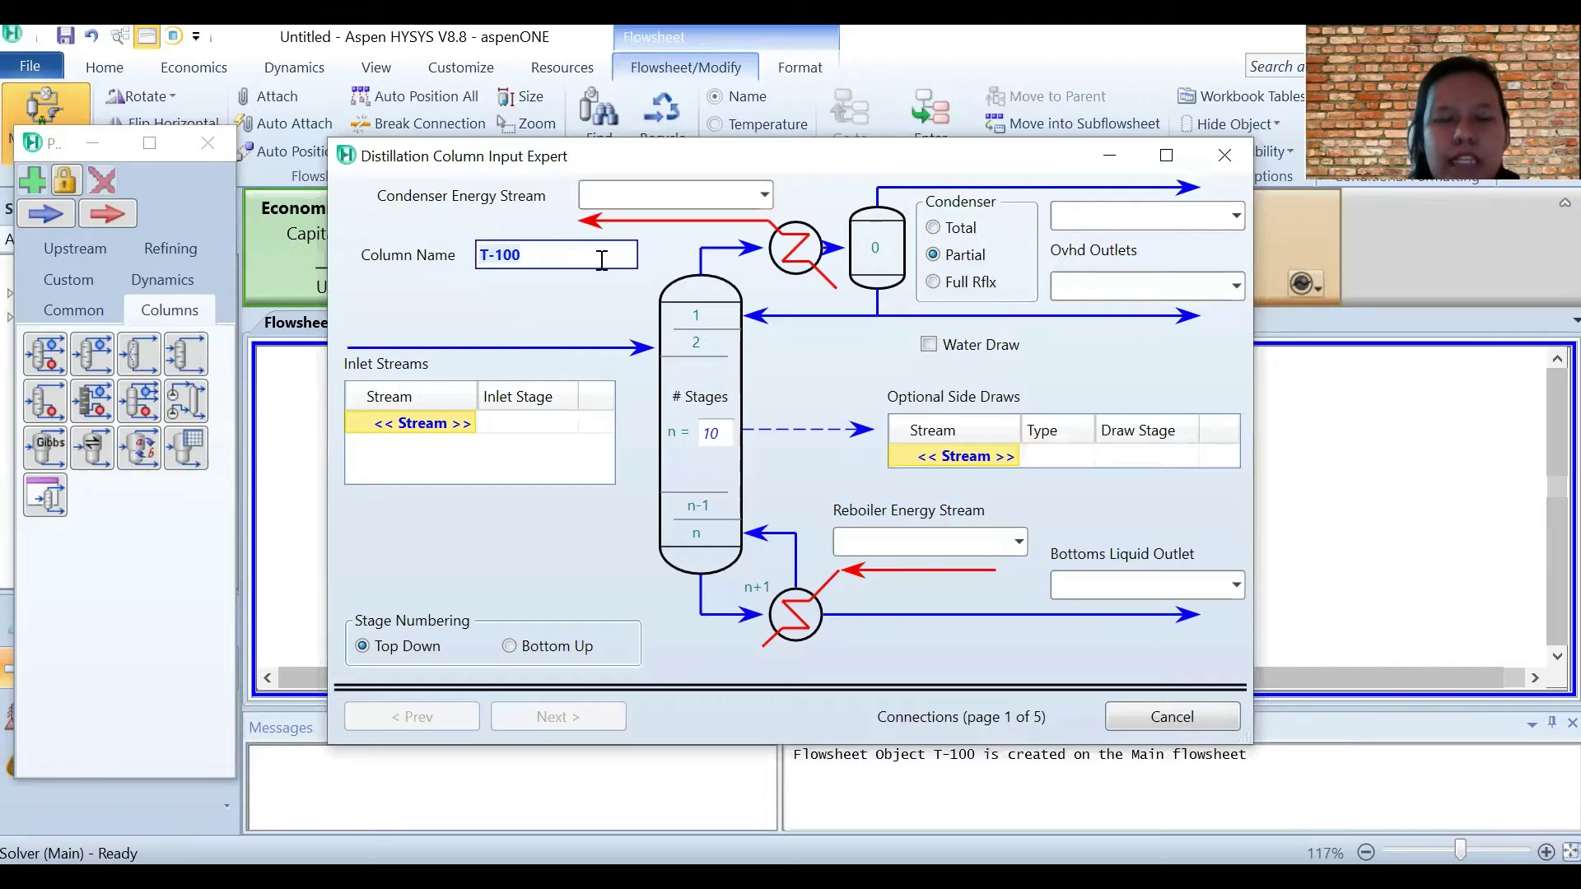
type("Distilasi")
left_click(655, 195)
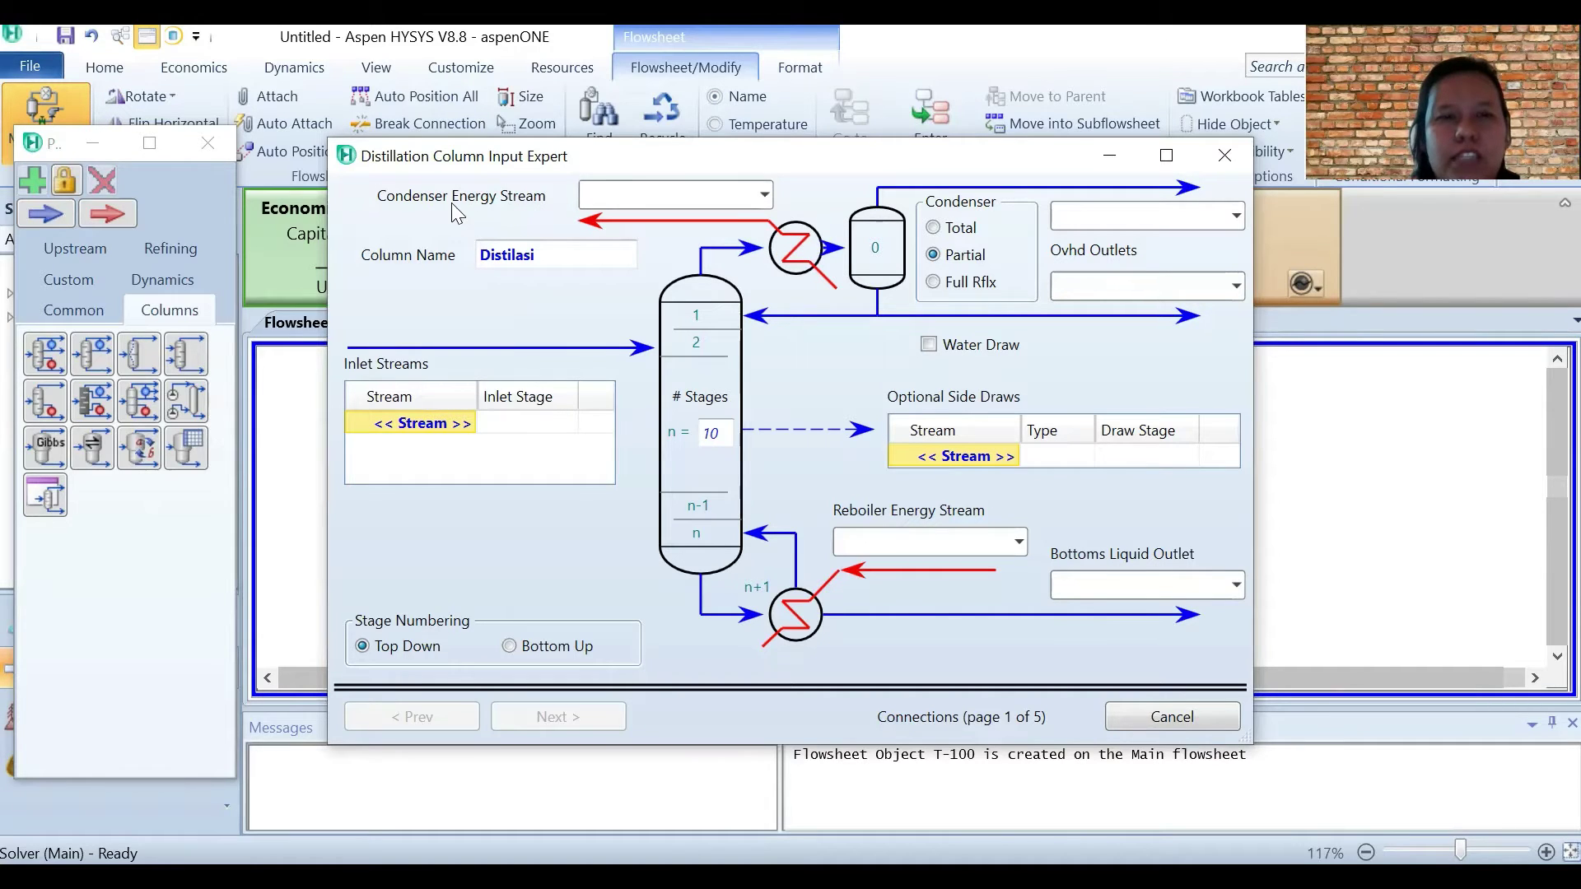
Step: Name the column's condenser energy stream q cond and its reboiler energy stream q reb
type("q cond")
left_click(860, 539)
type("q reb")
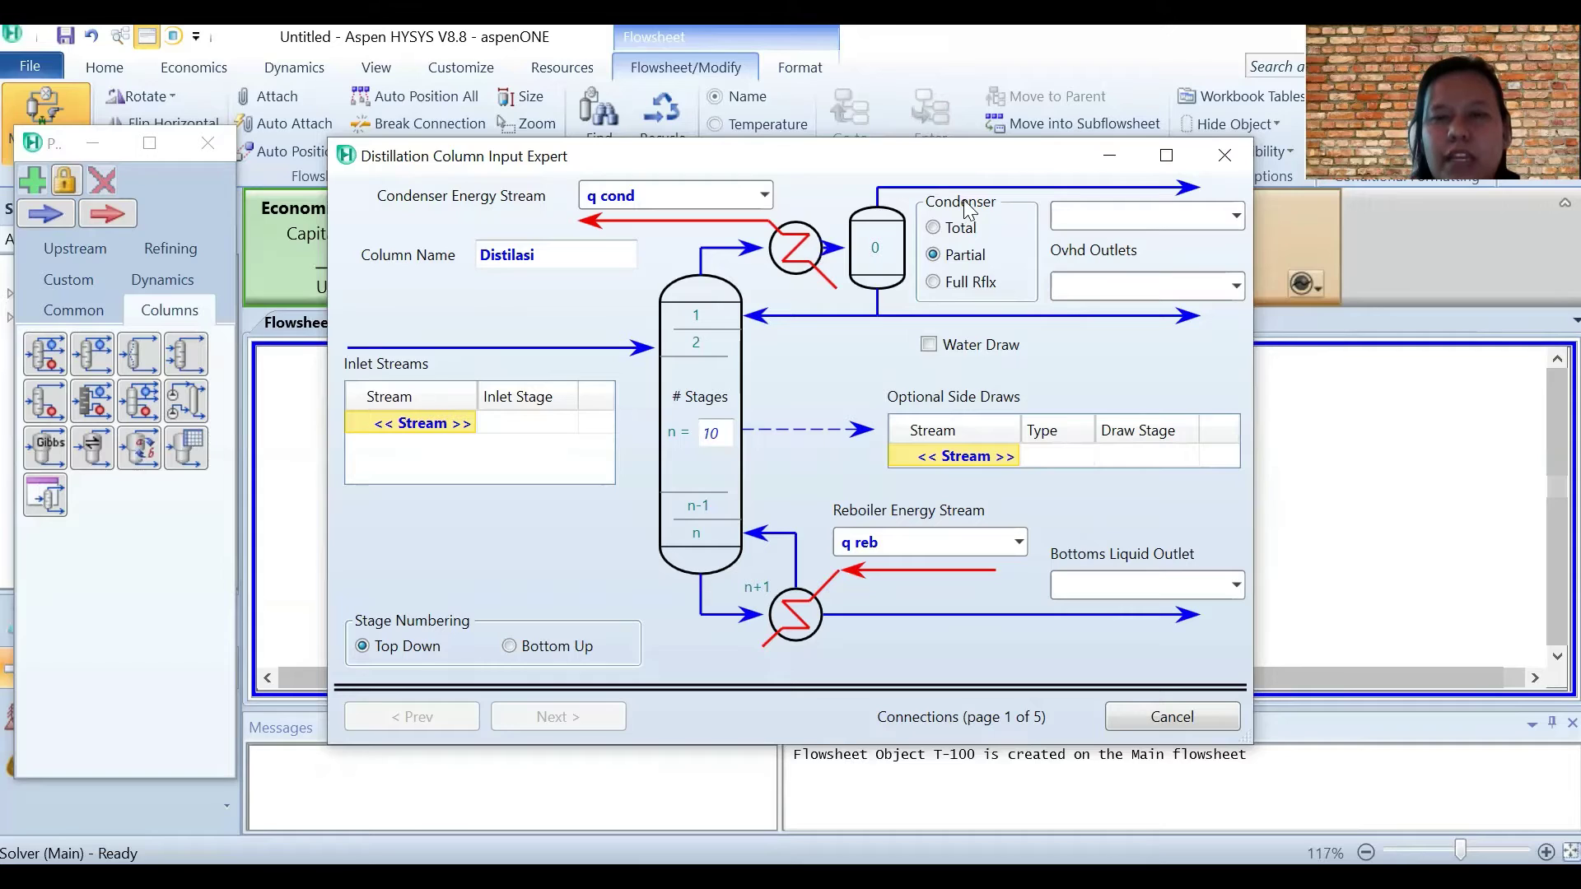
Step: Choose a Total condenser and name the overhead liquid outlet V and the bottoms liquid outlet L
left_click(935, 230)
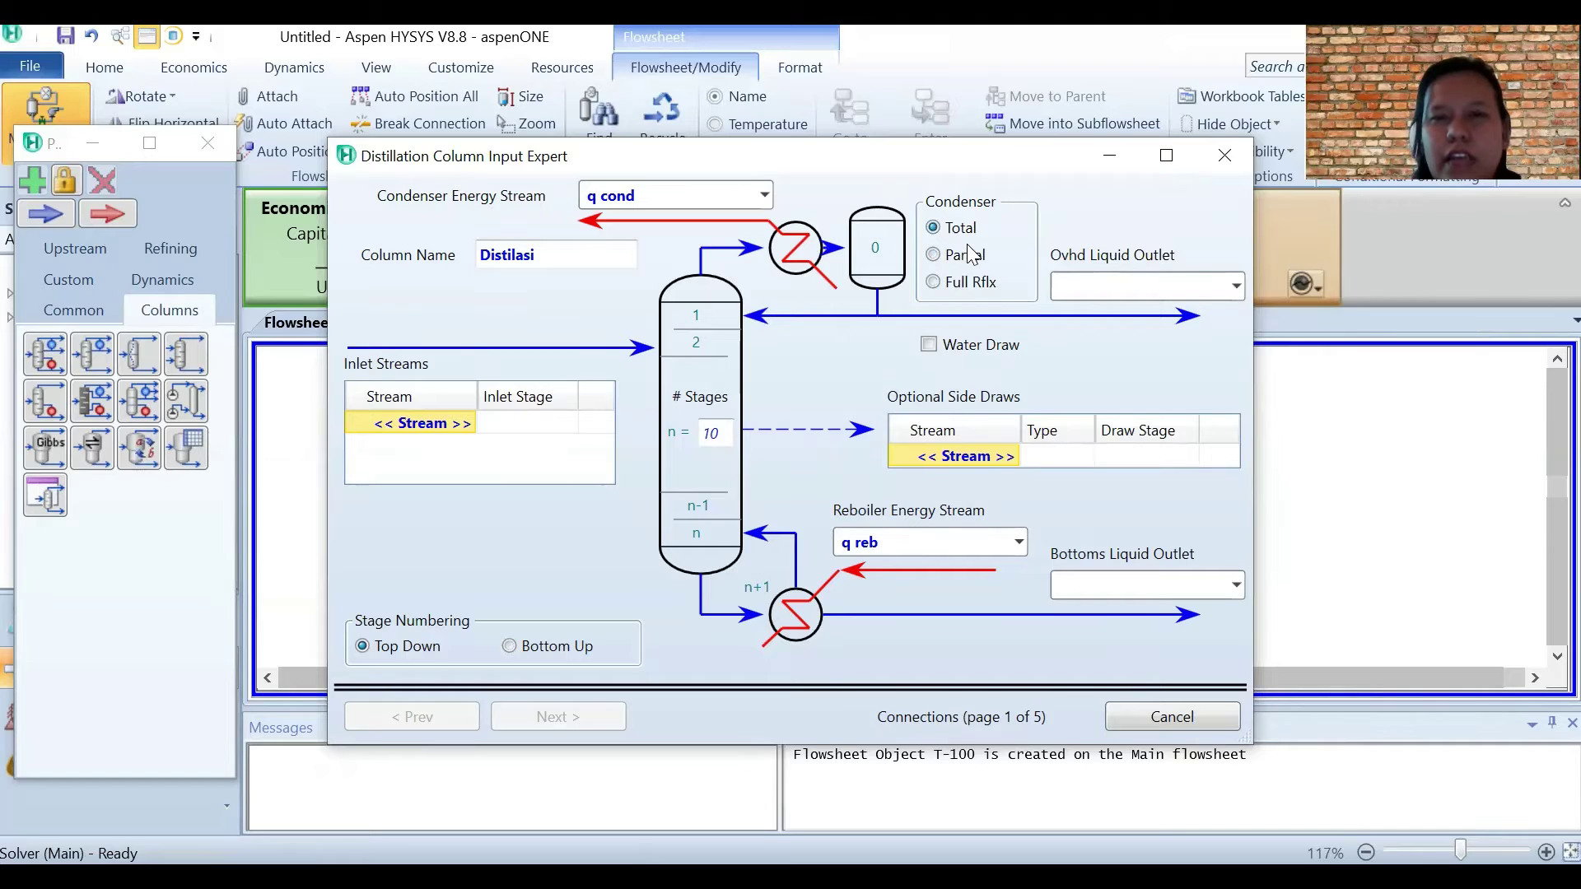
left_click(1099, 283)
type("V")
left_click(1091, 584)
type("L")
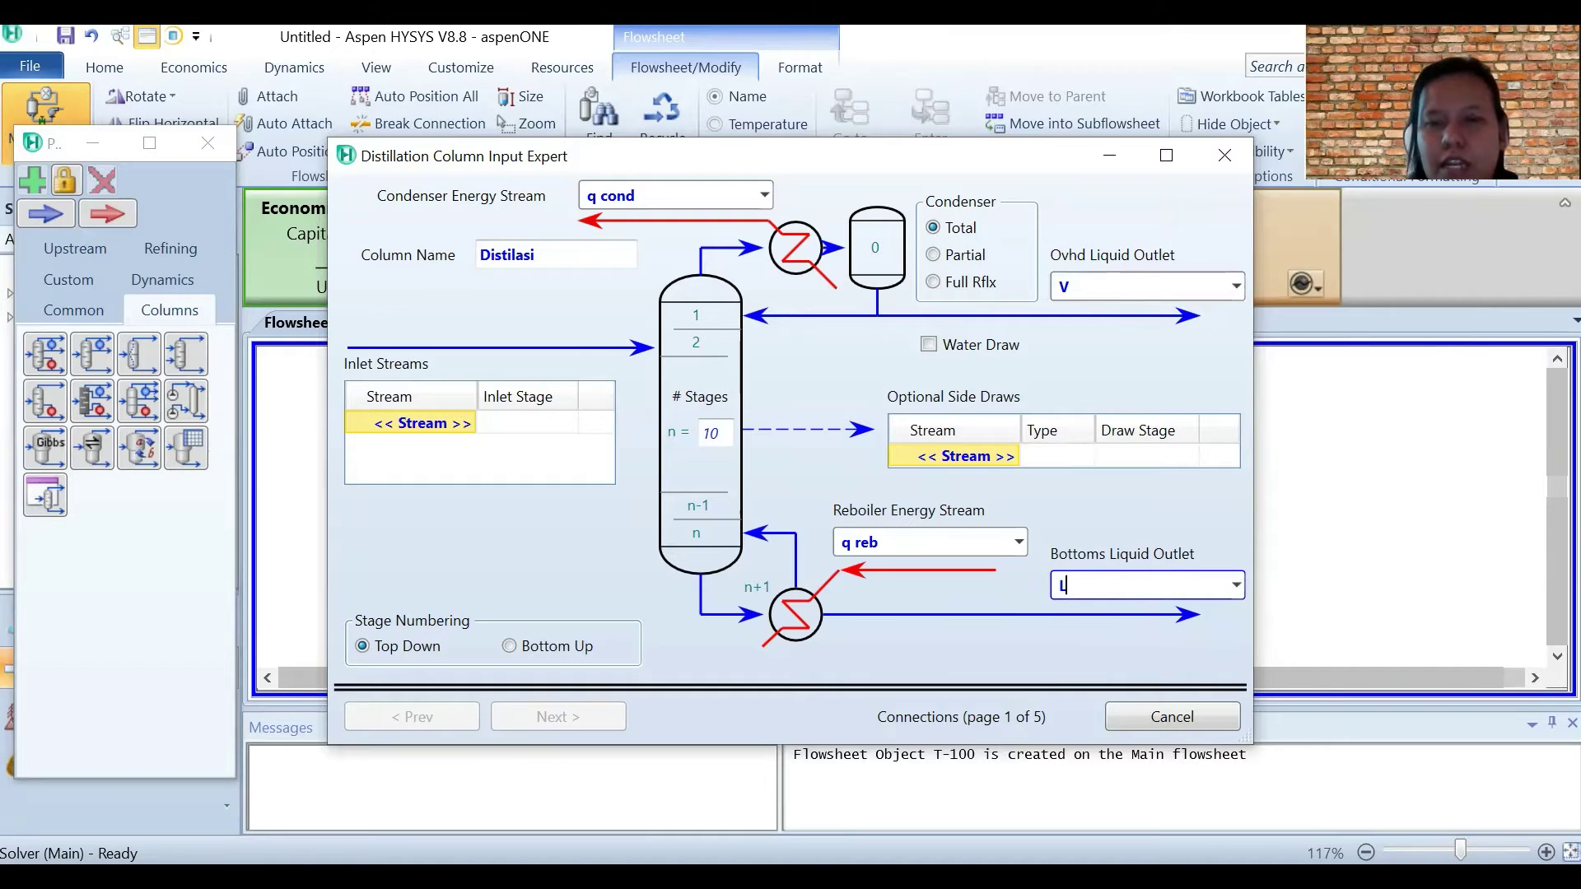
Step: Connect Feed as the column's inlet stream and accept the Once-through, Regular Hysys reboiler configuration
left_click(467, 422)
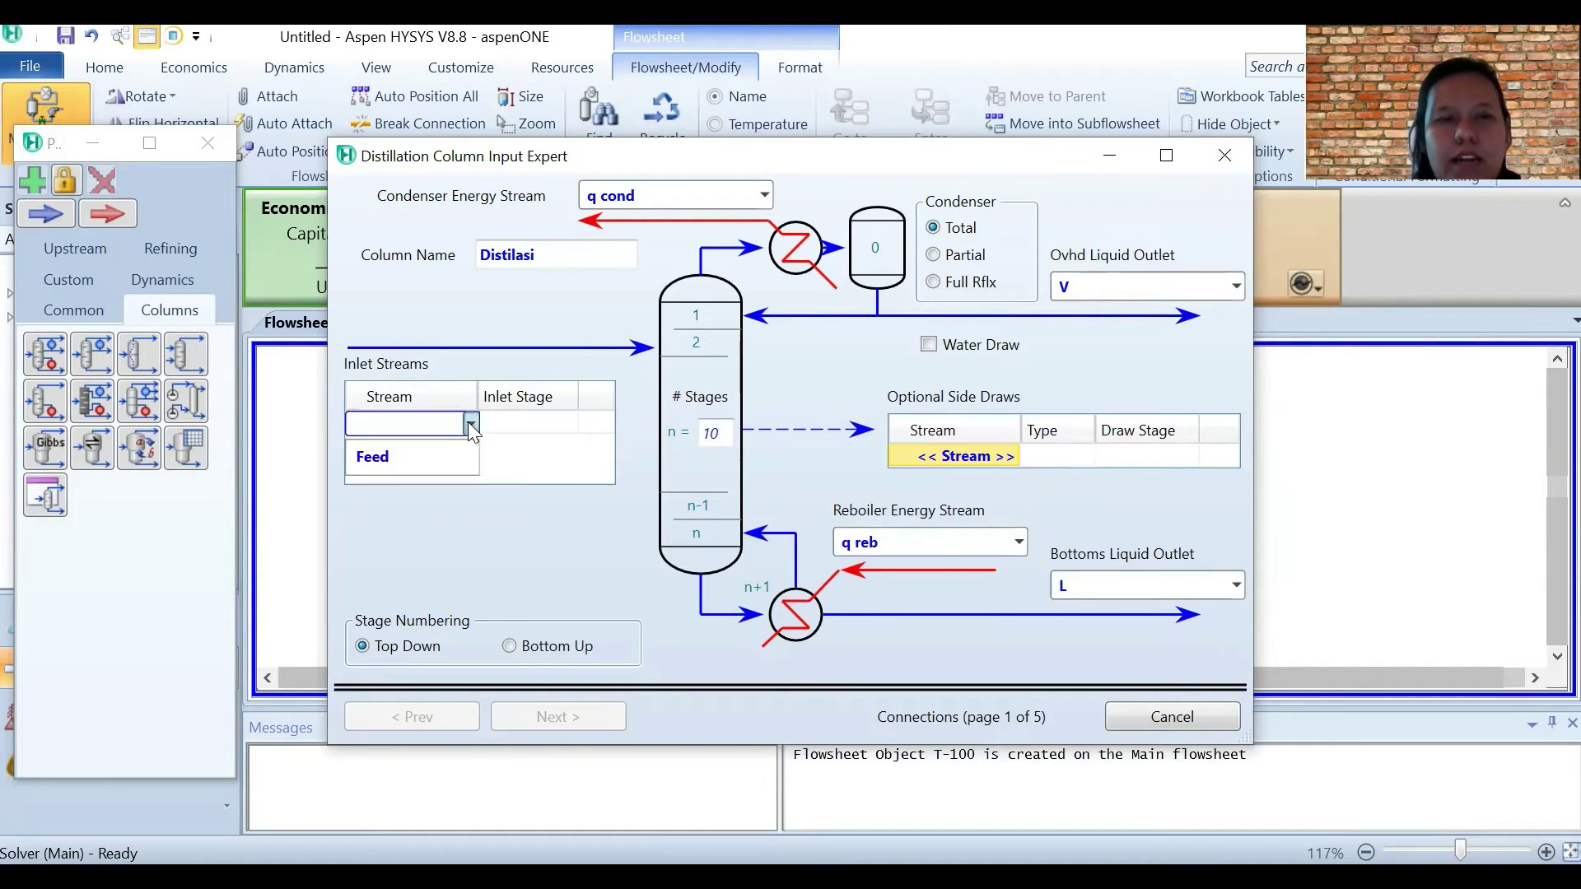
left_click(420, 451)
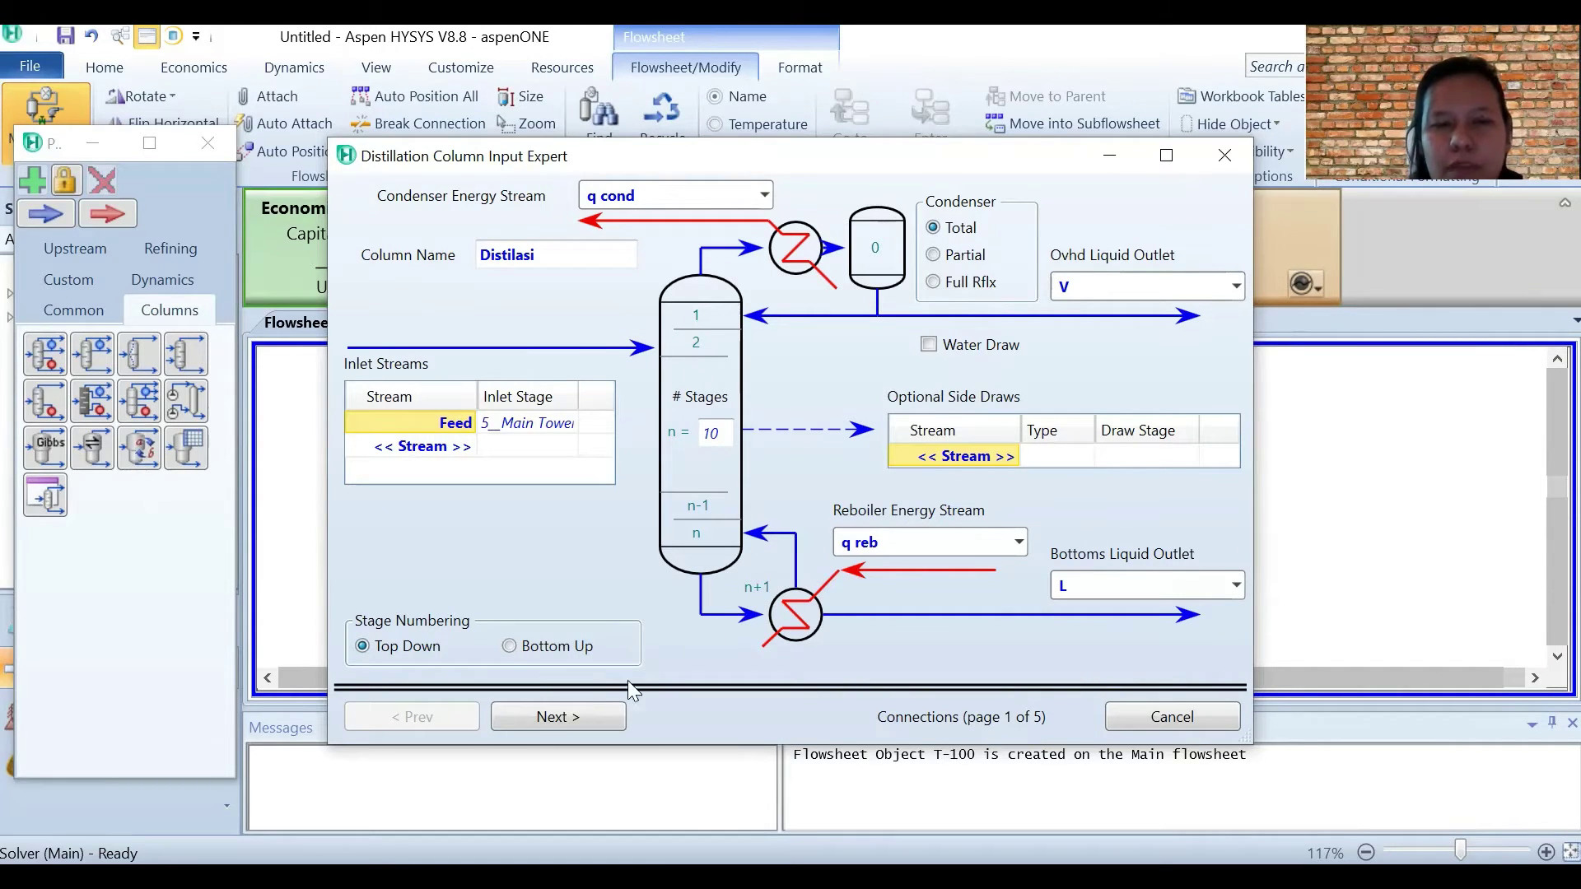
left_click(576, 716)
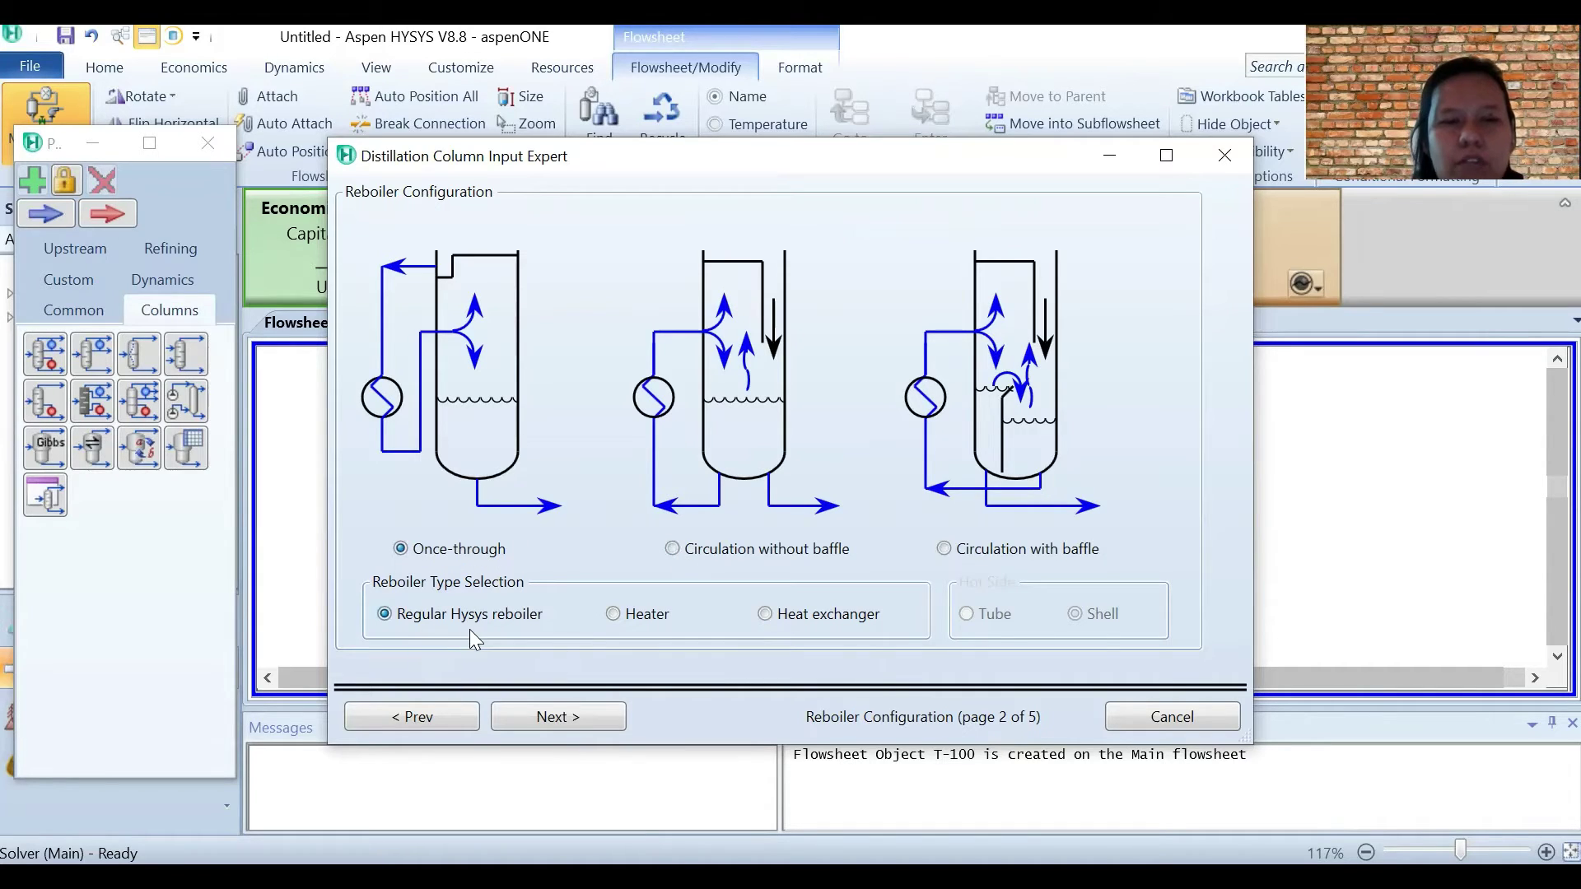
left_click(606, 718)
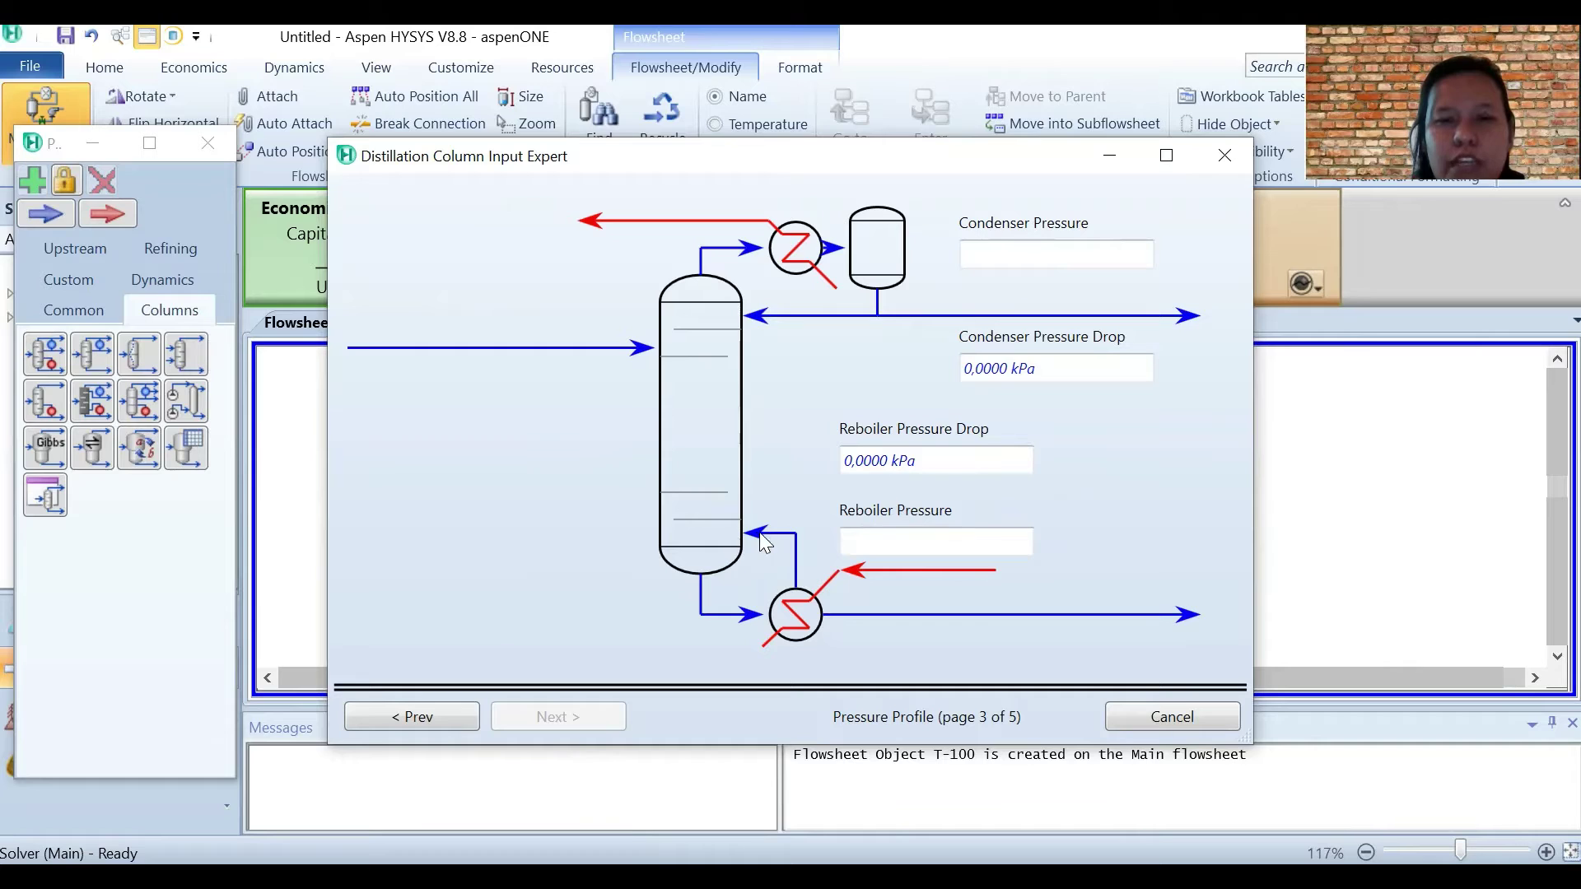
Step: Set the column's reboiler pressure to 2 atm in the pressure profile
left_click(870, 536)
type("2")
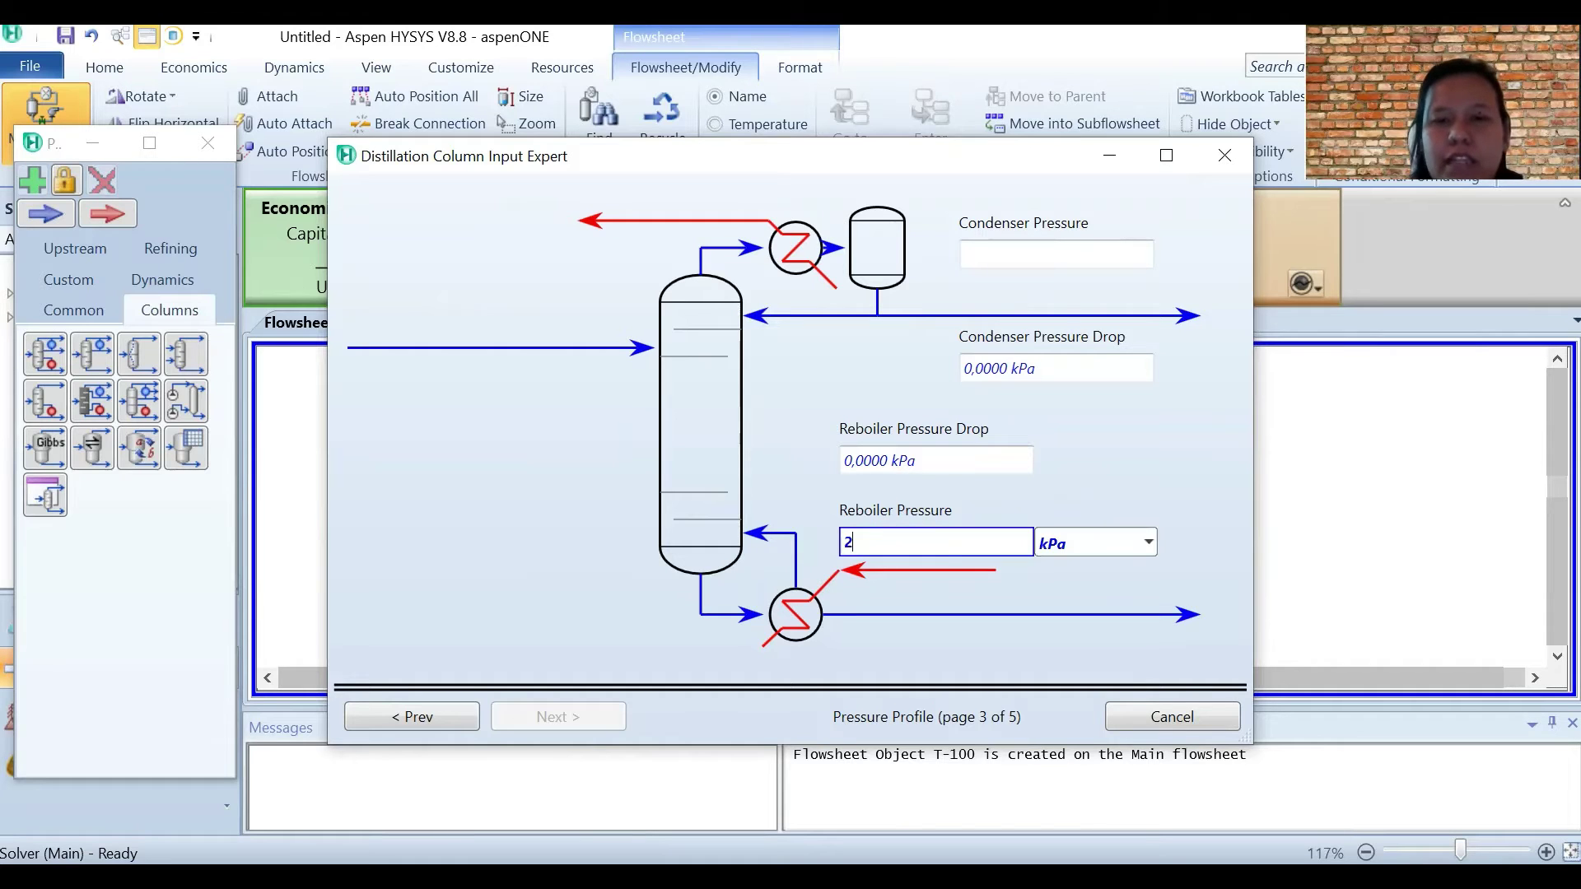
left_click(1149, 542)
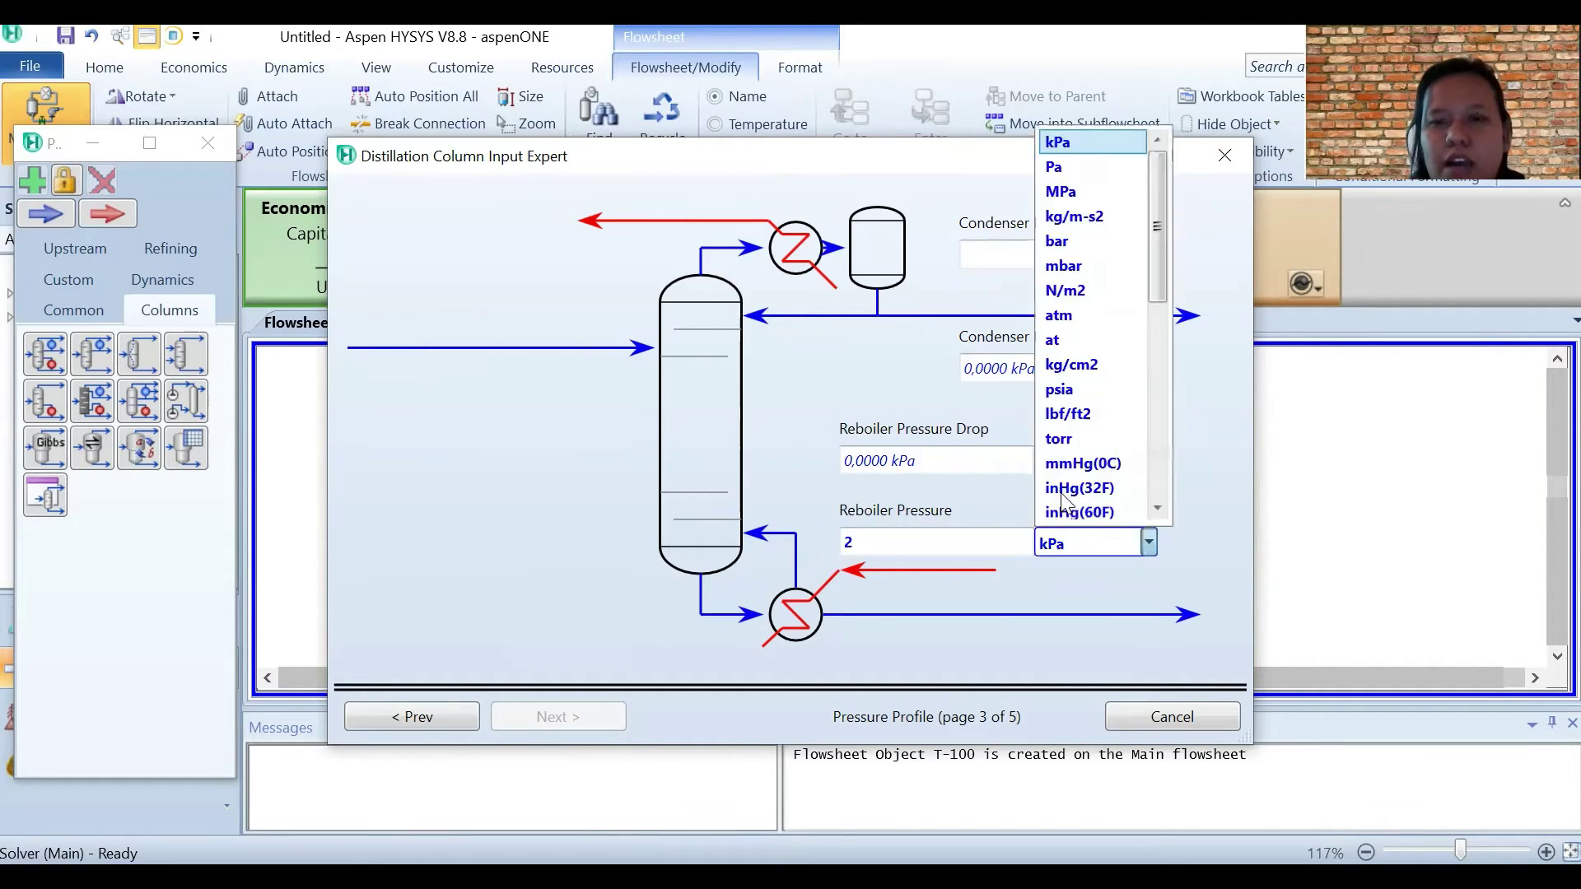
left_click(1069, 266)
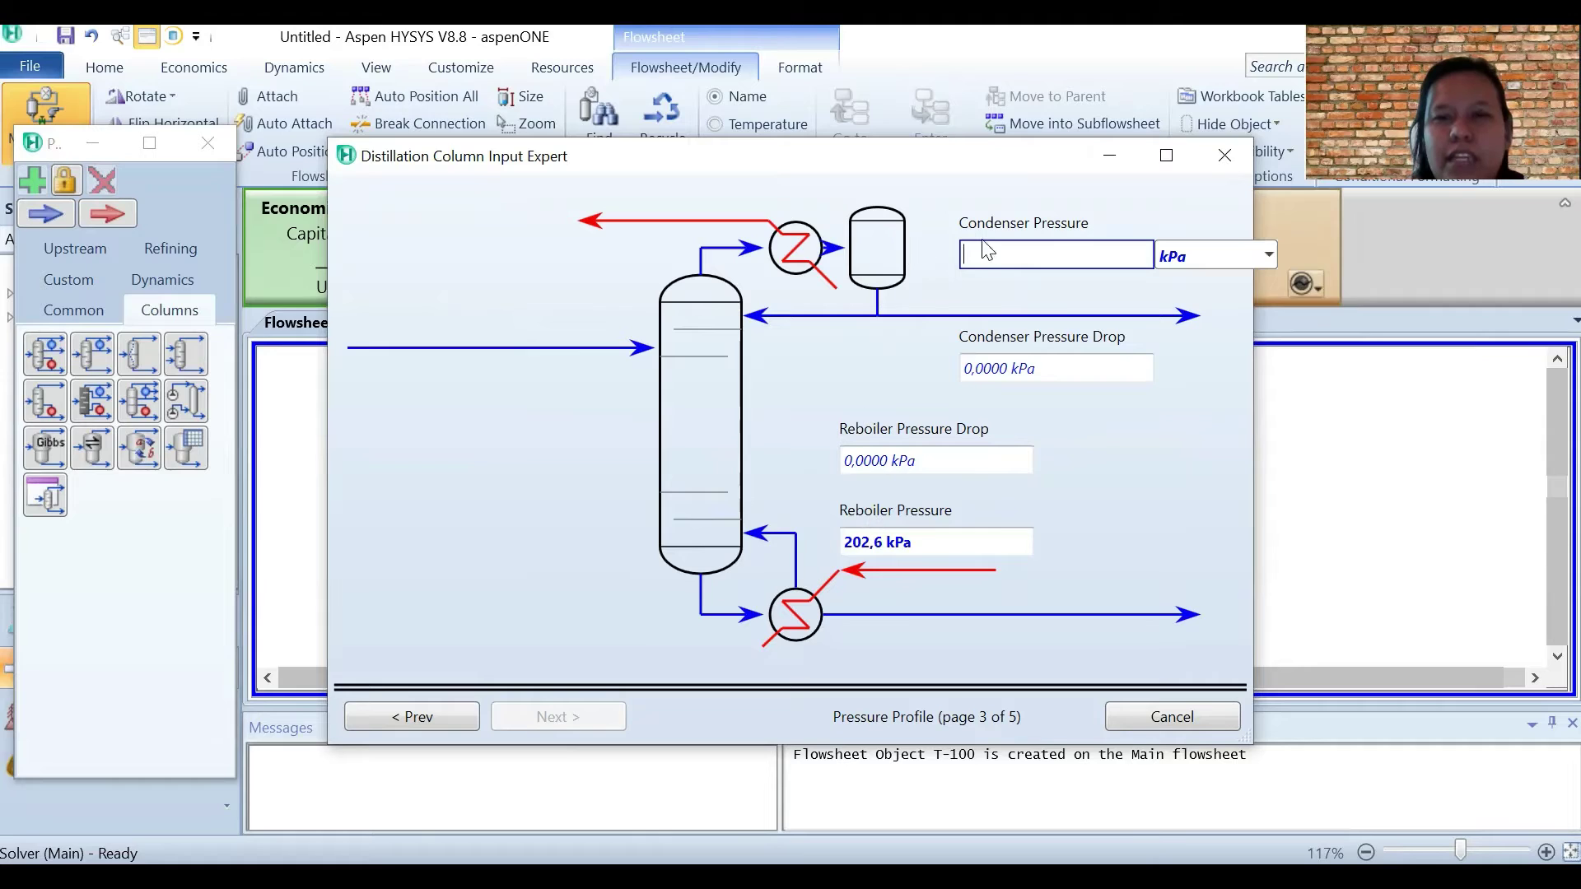
Step: Try to set the column's condenser pressure to 20,26 atm
type("20,26")
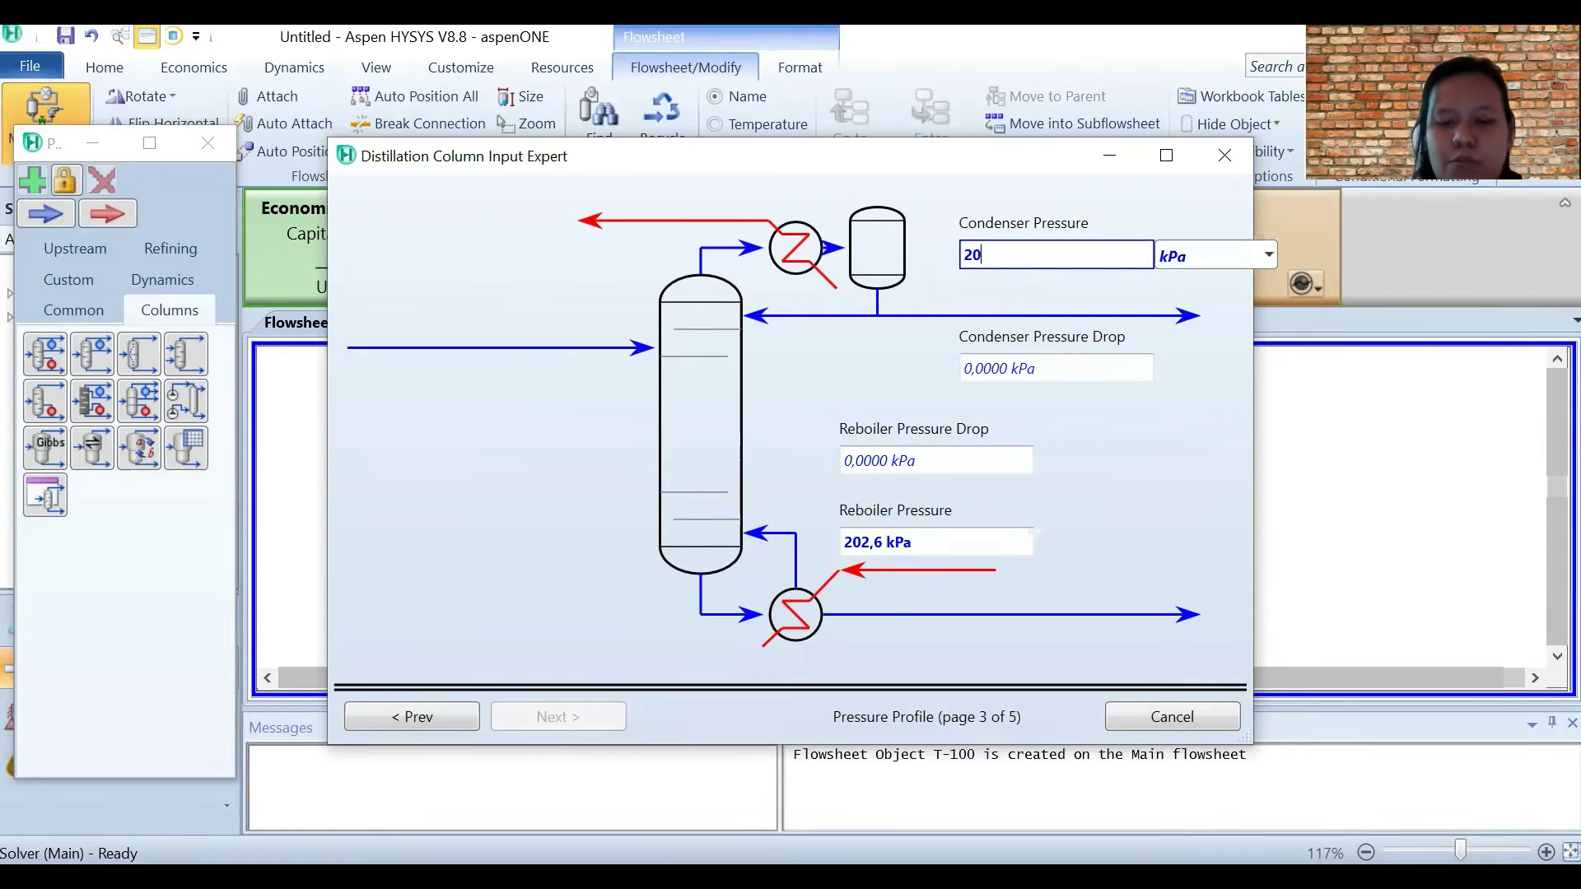
left_click(1269, 255)
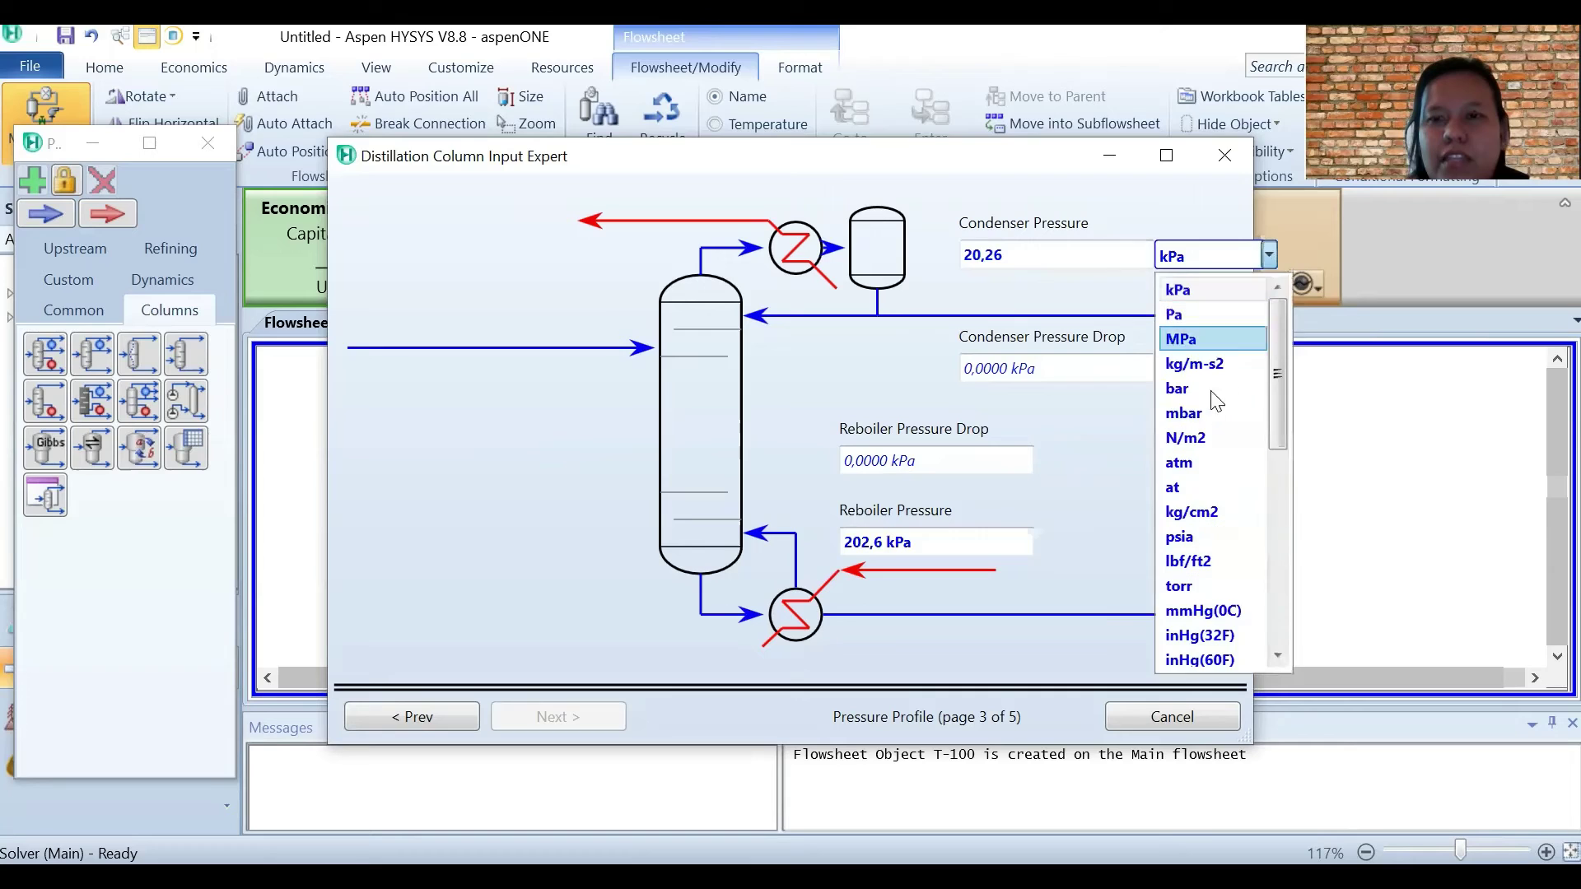
left_click(1208, 486)
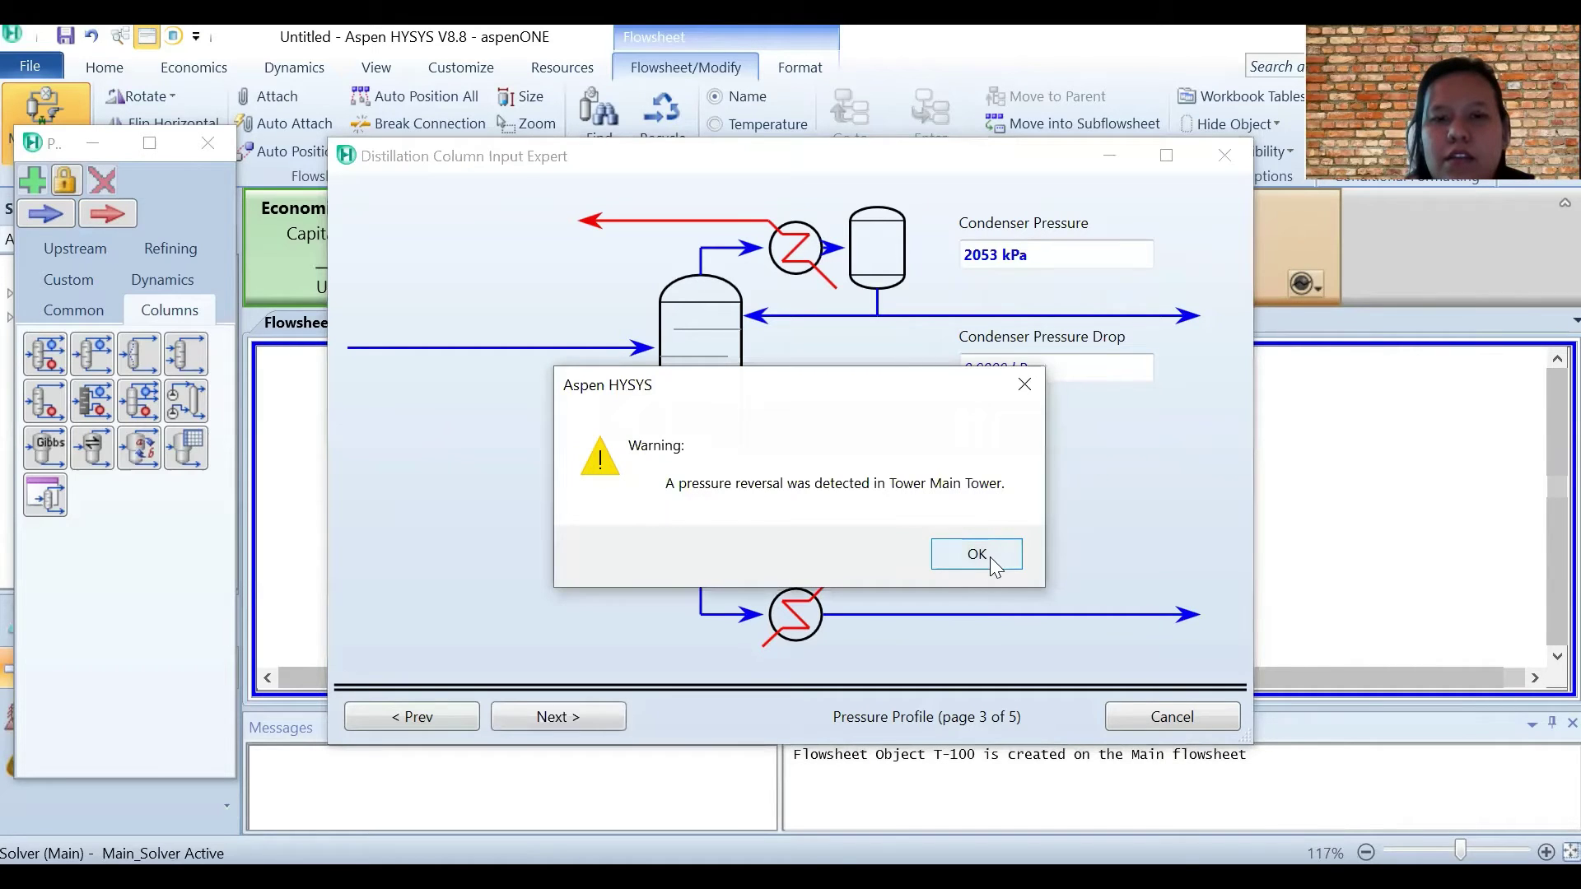
left_click(976, 554)
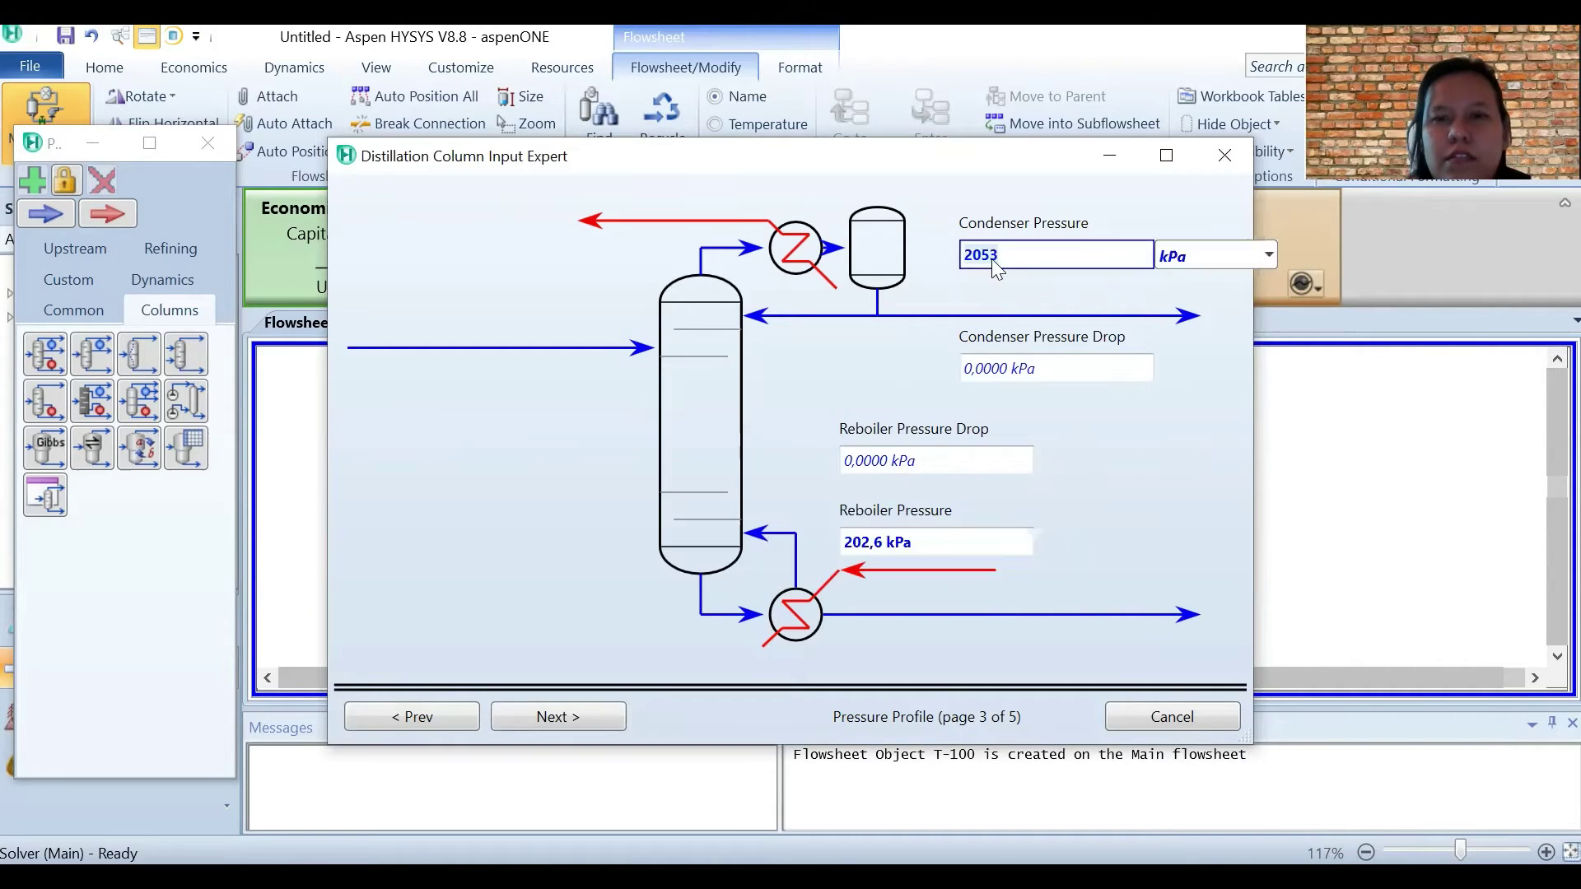
Step: Set the condenser pressure to 20,26 kPa and skip the optional temperature estimates without entering any
type("20,26")
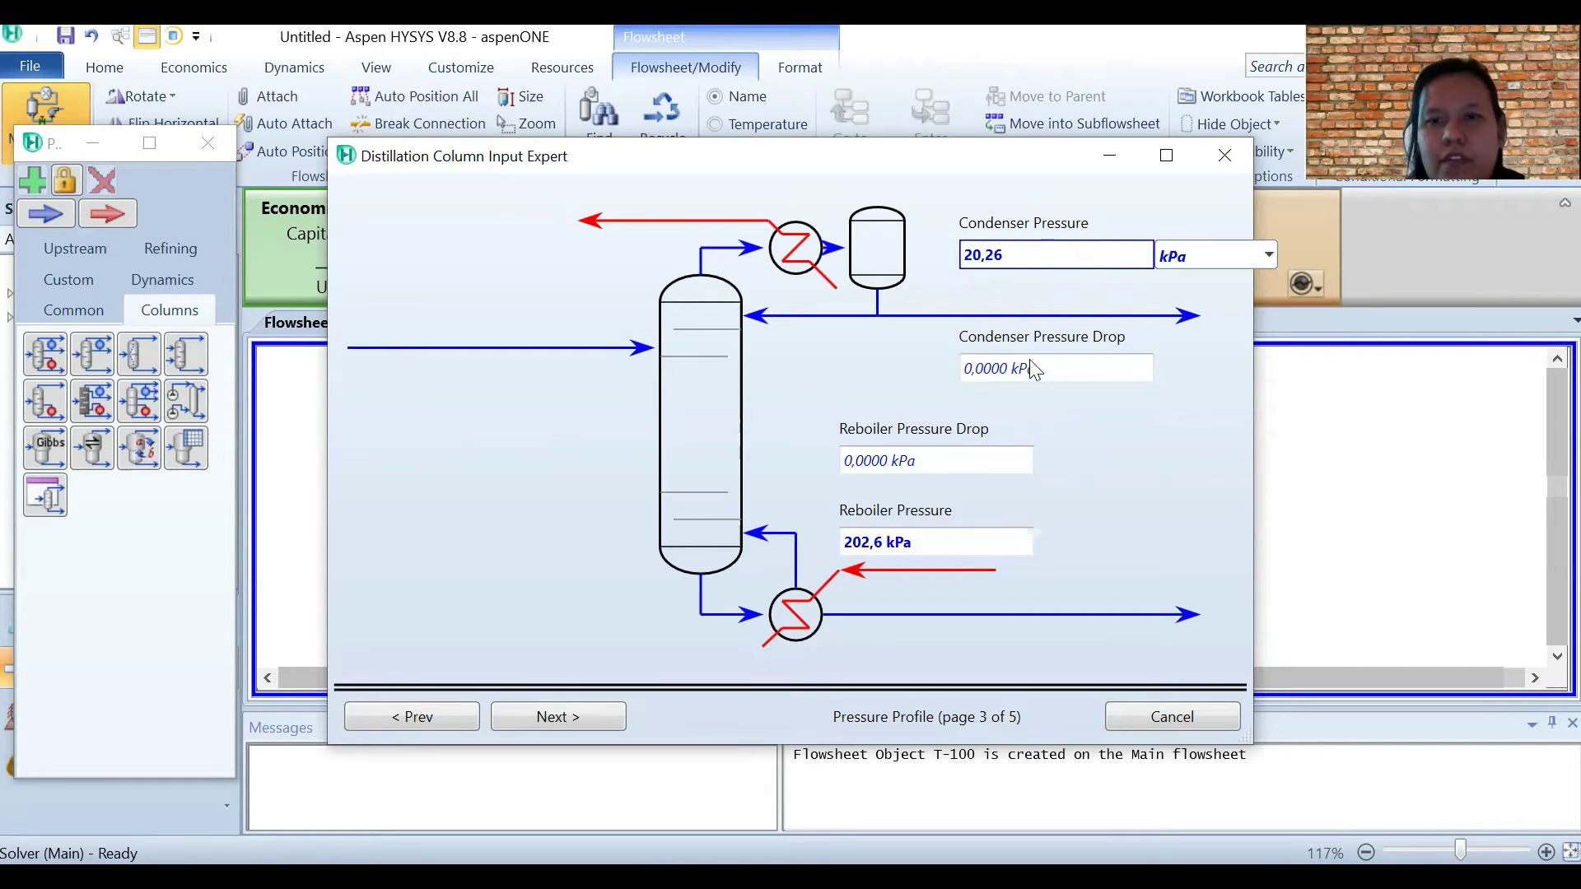
key("Return")
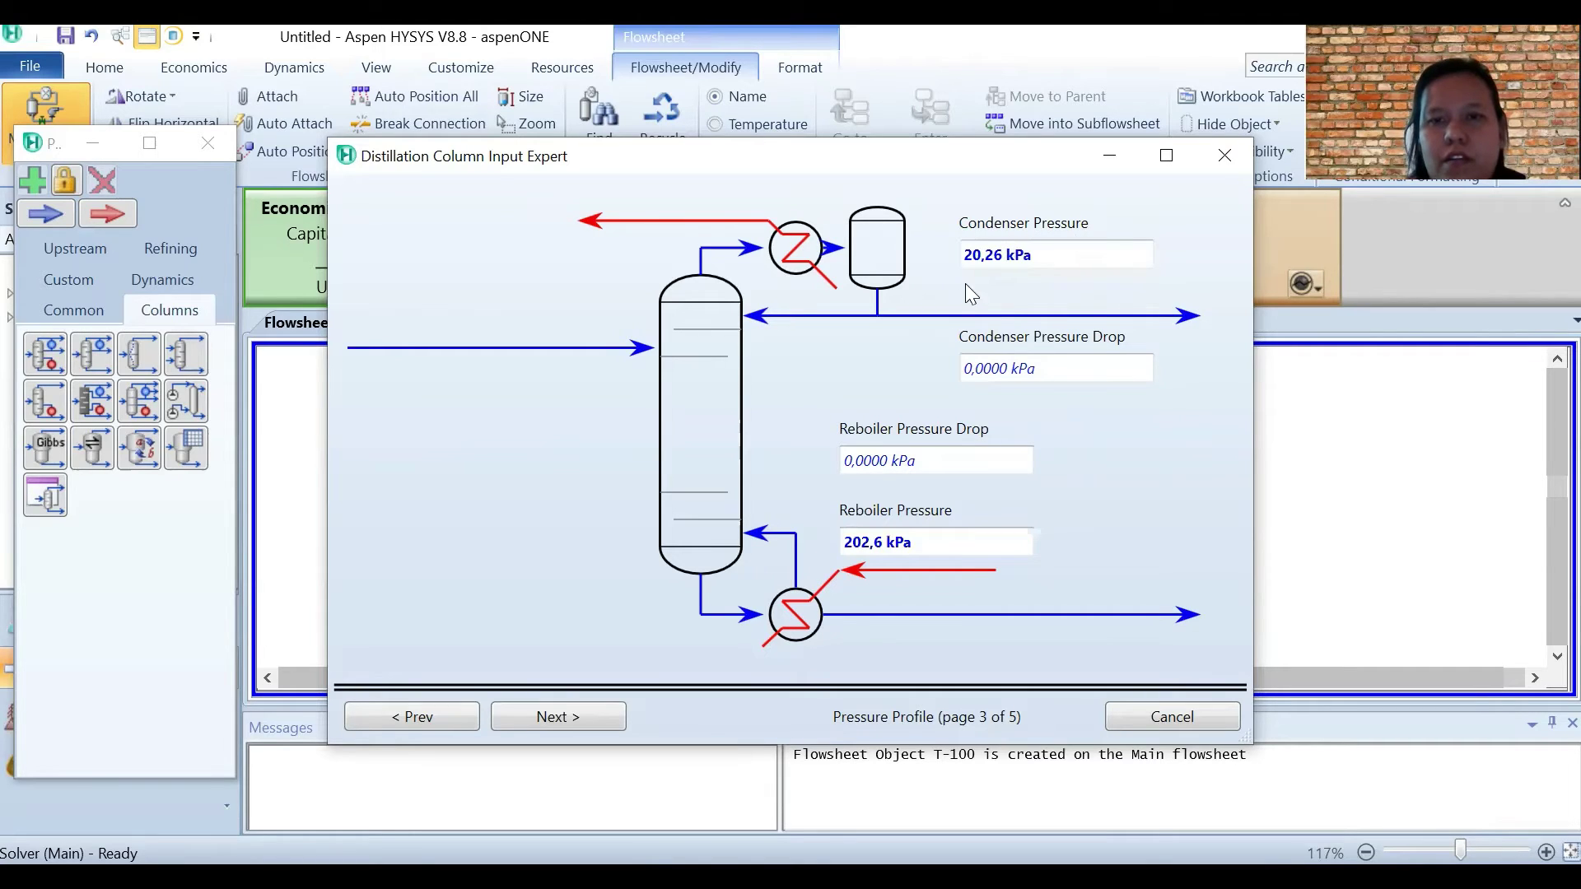
left_click(553, 716)
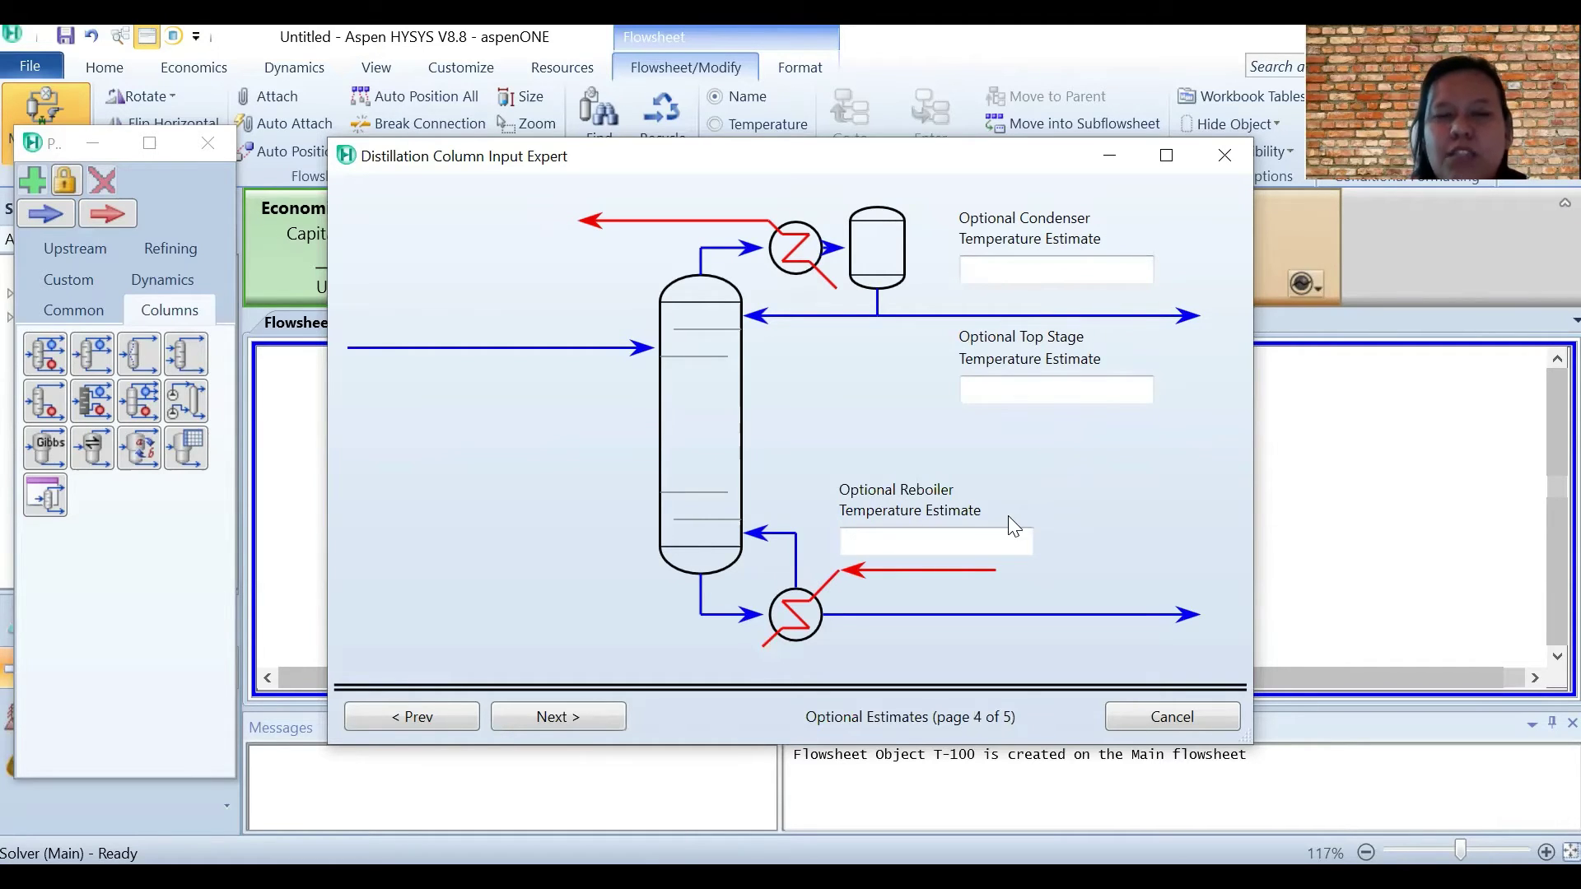
left_click(568, 726)
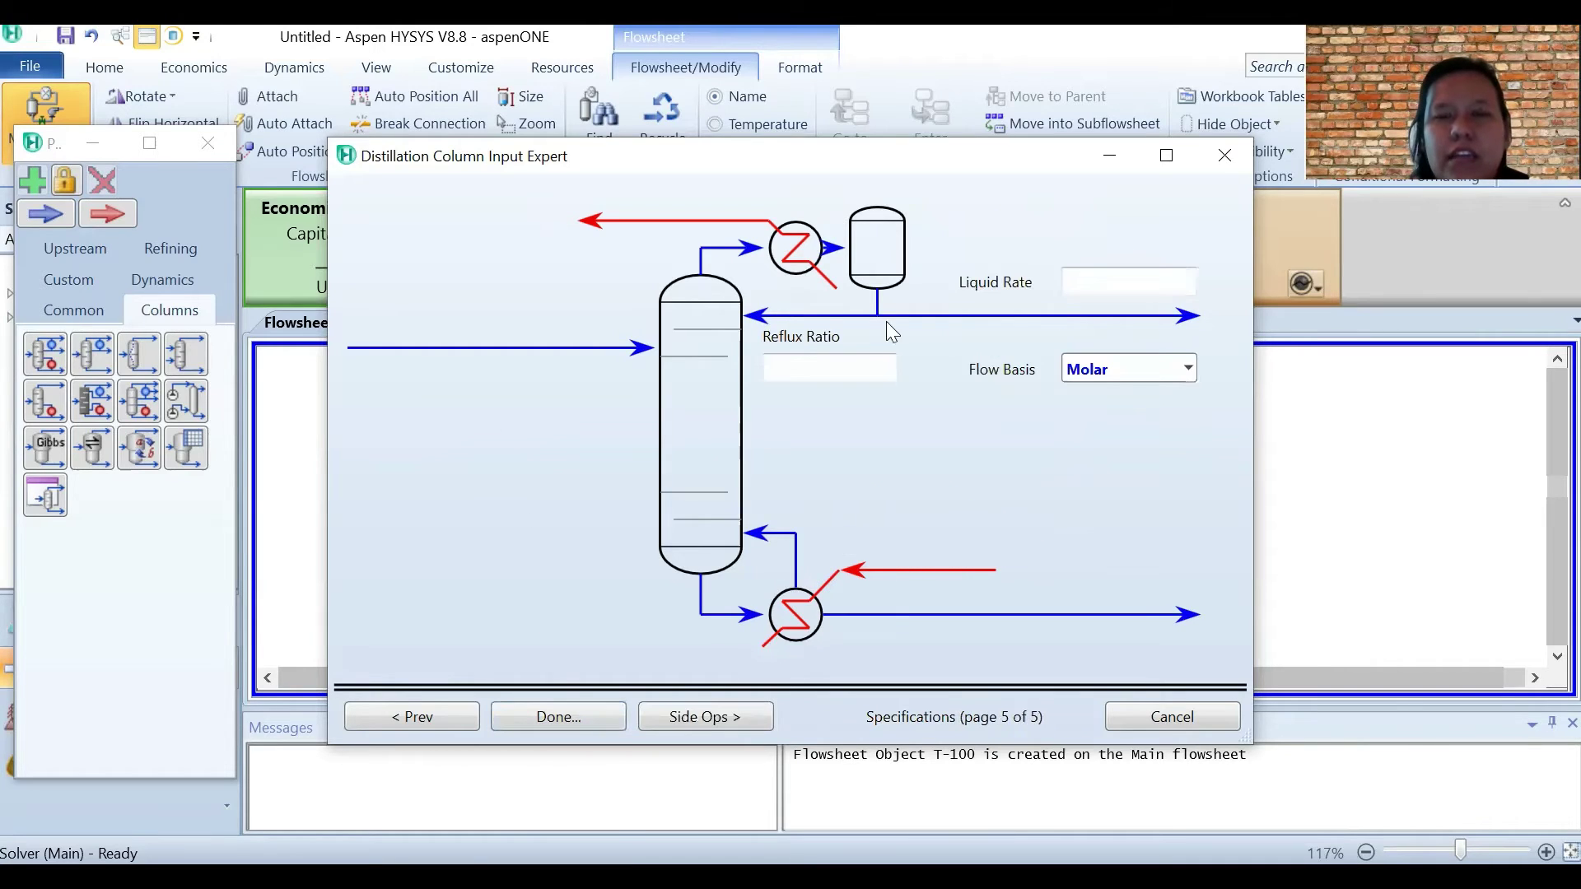
Step: Specify a reflux ratio of 3 and a distillate liquid rate of 40 kgmole/h on a Molar flow basis
left_click(851, 359)
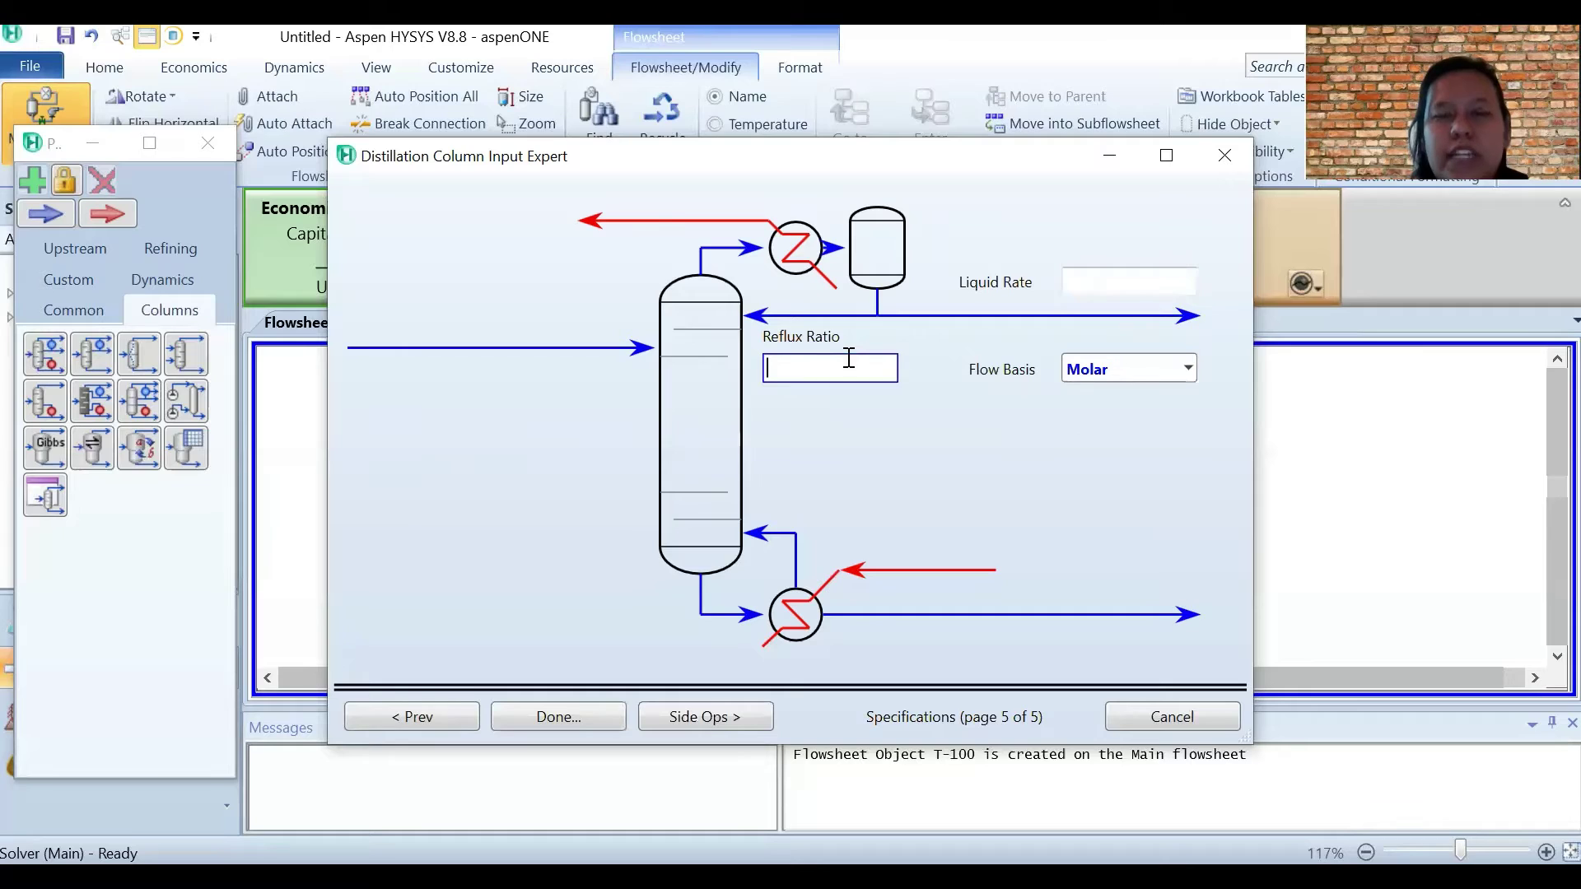
type("3")
key("Return")
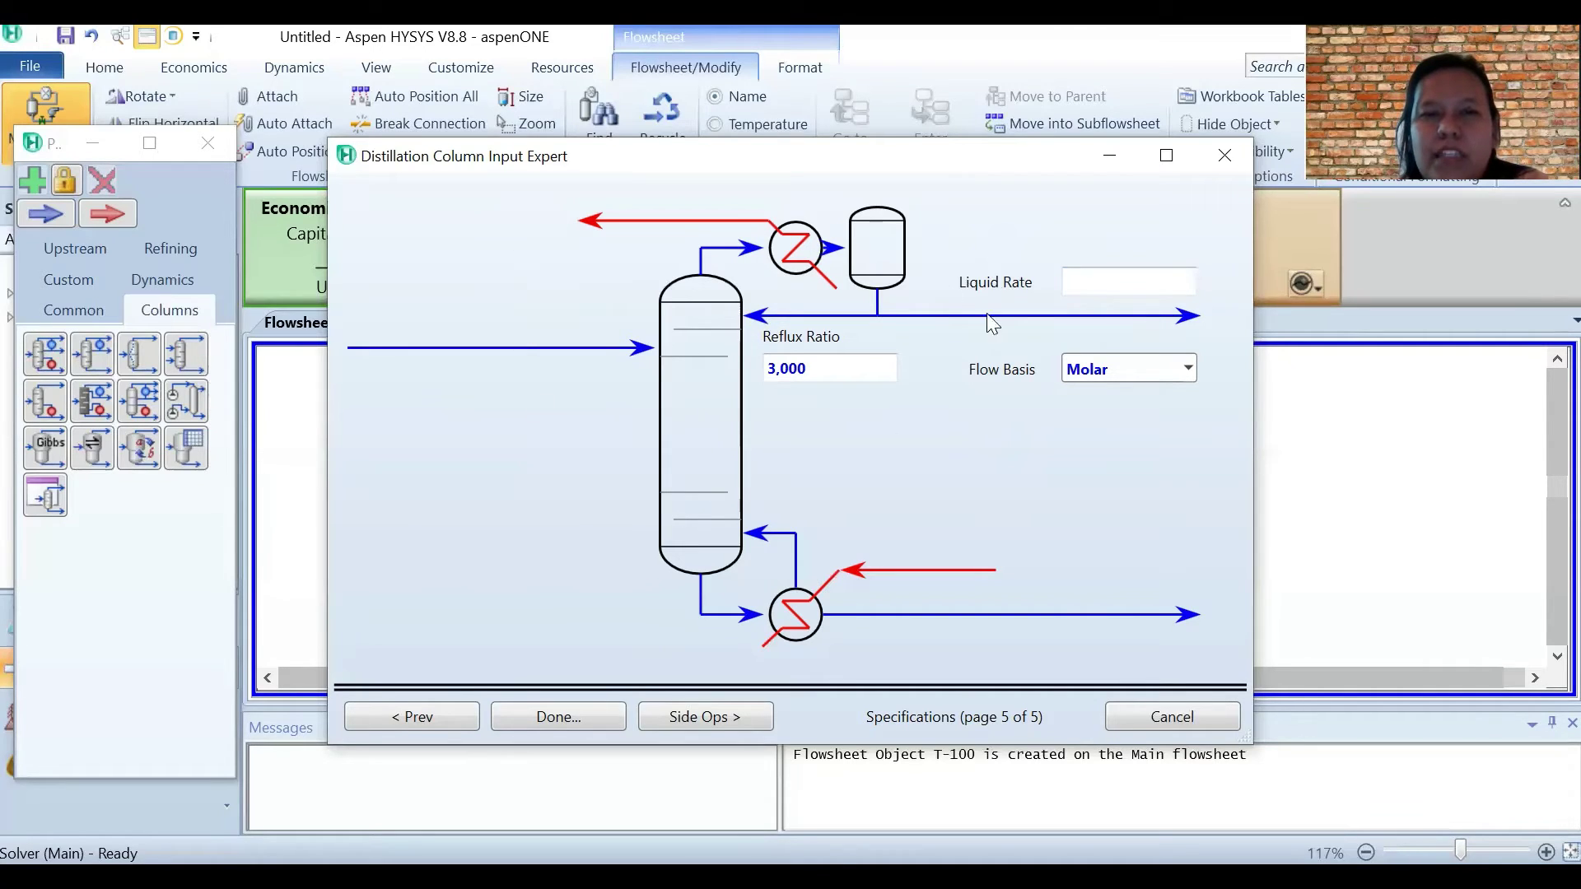
left_click(1135, 280)
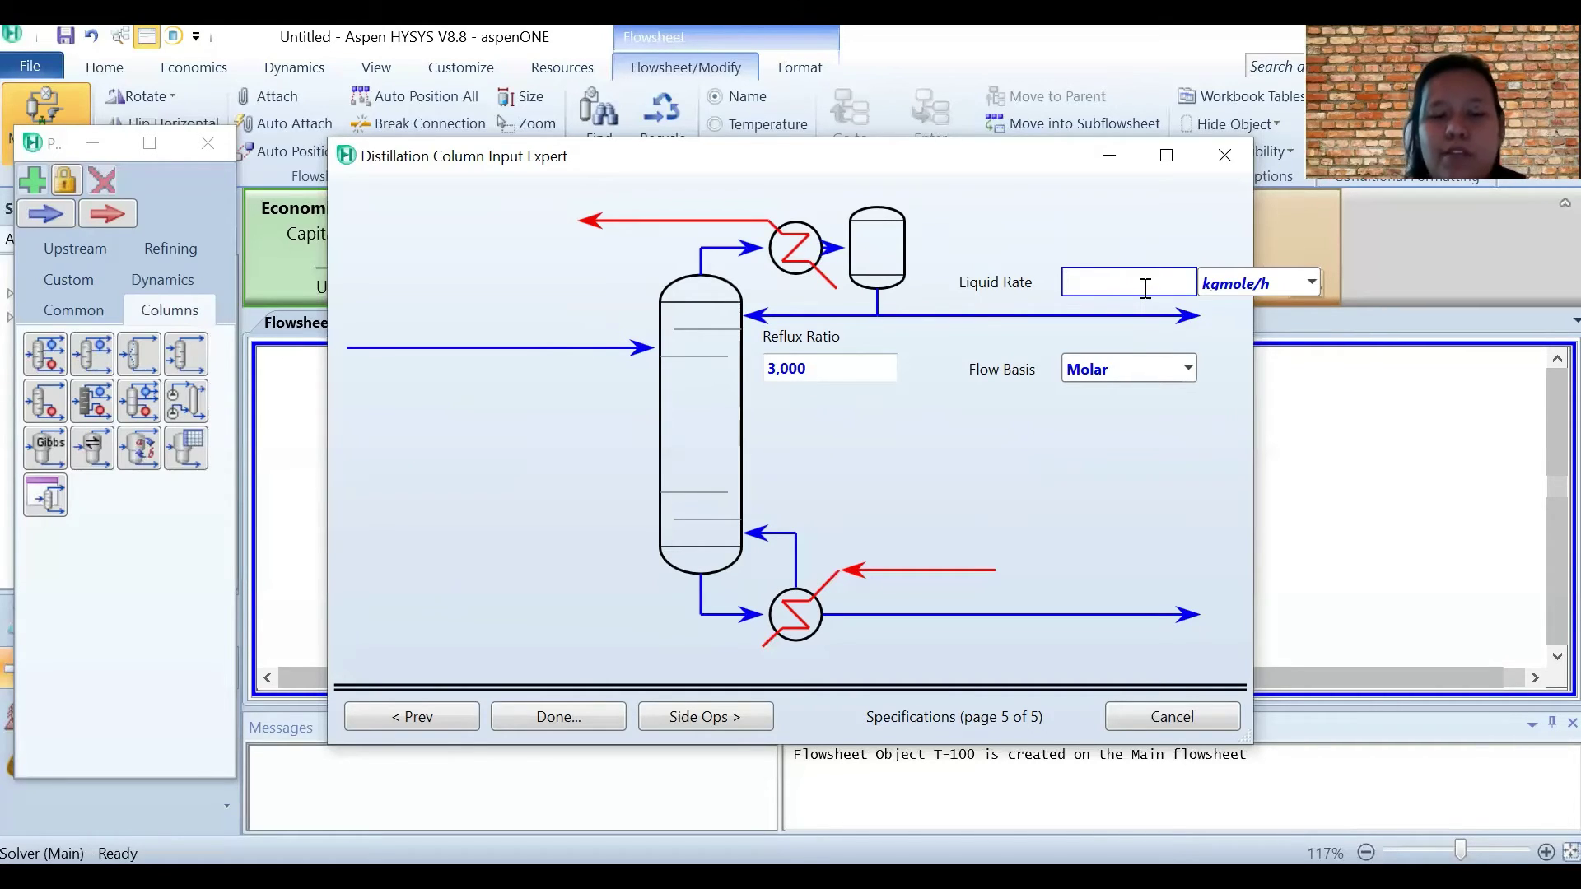
type("40")
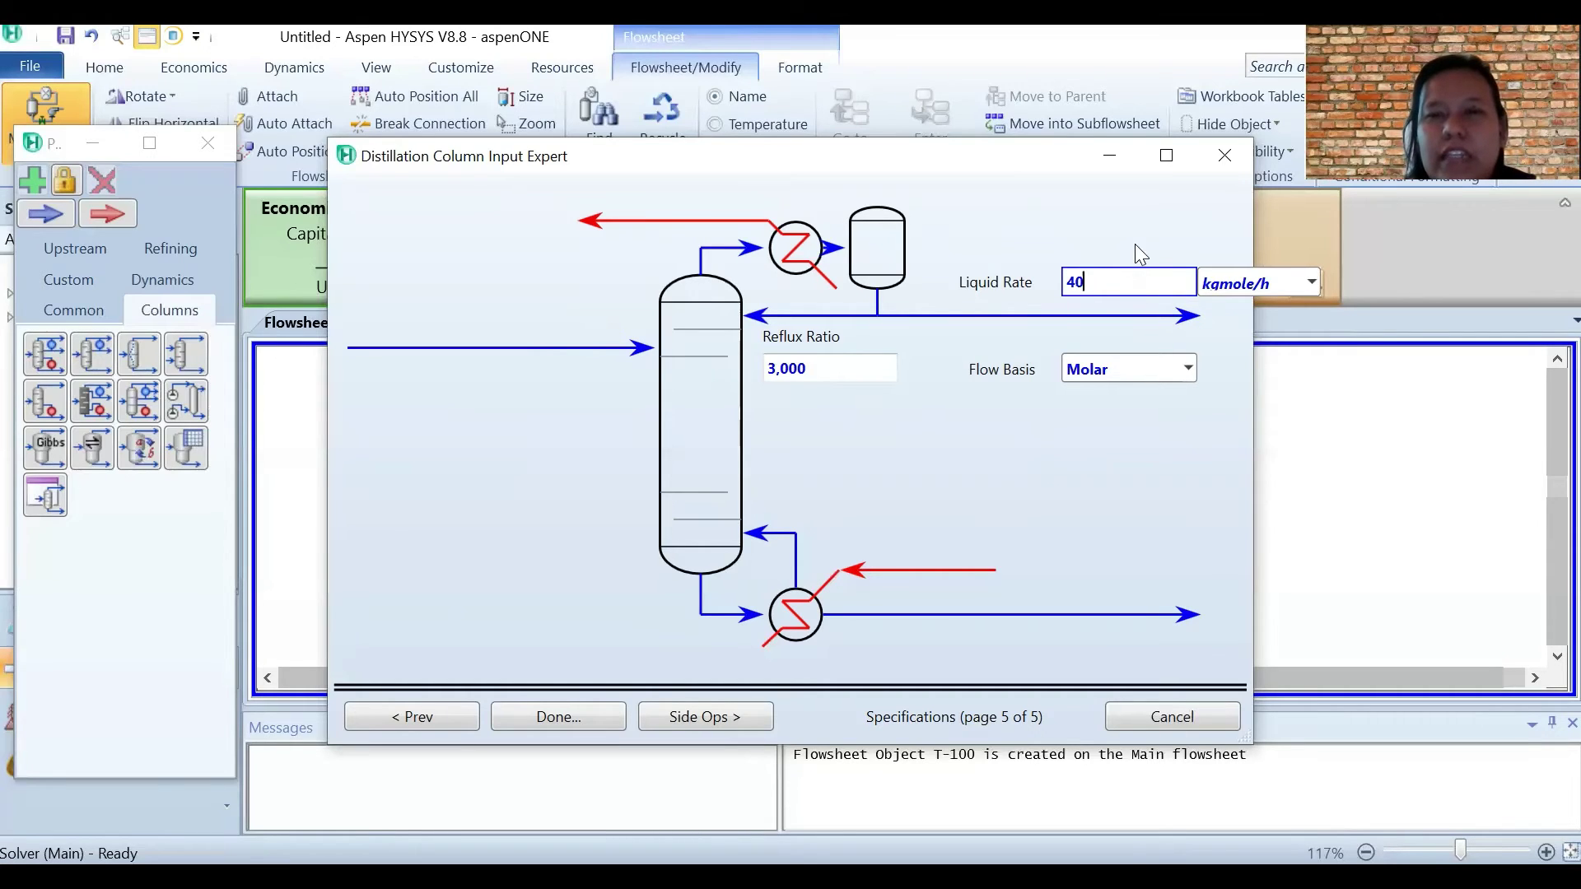
key("Return")
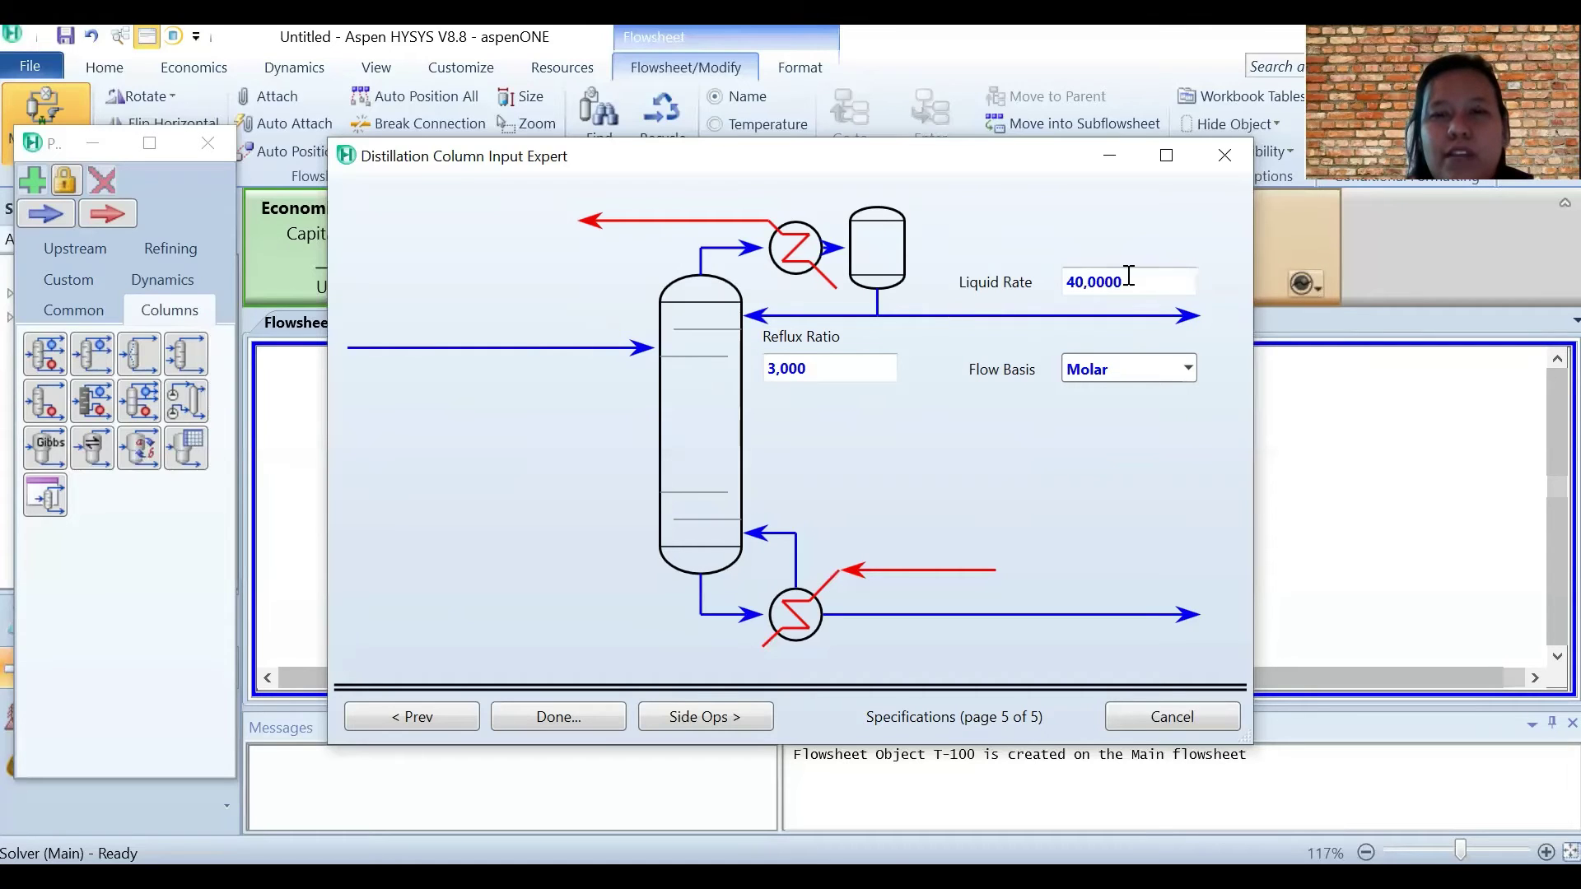
Step: Finish the input expert, enlarge the column's properties window and run the Distilasi column
left_click(551, 718)
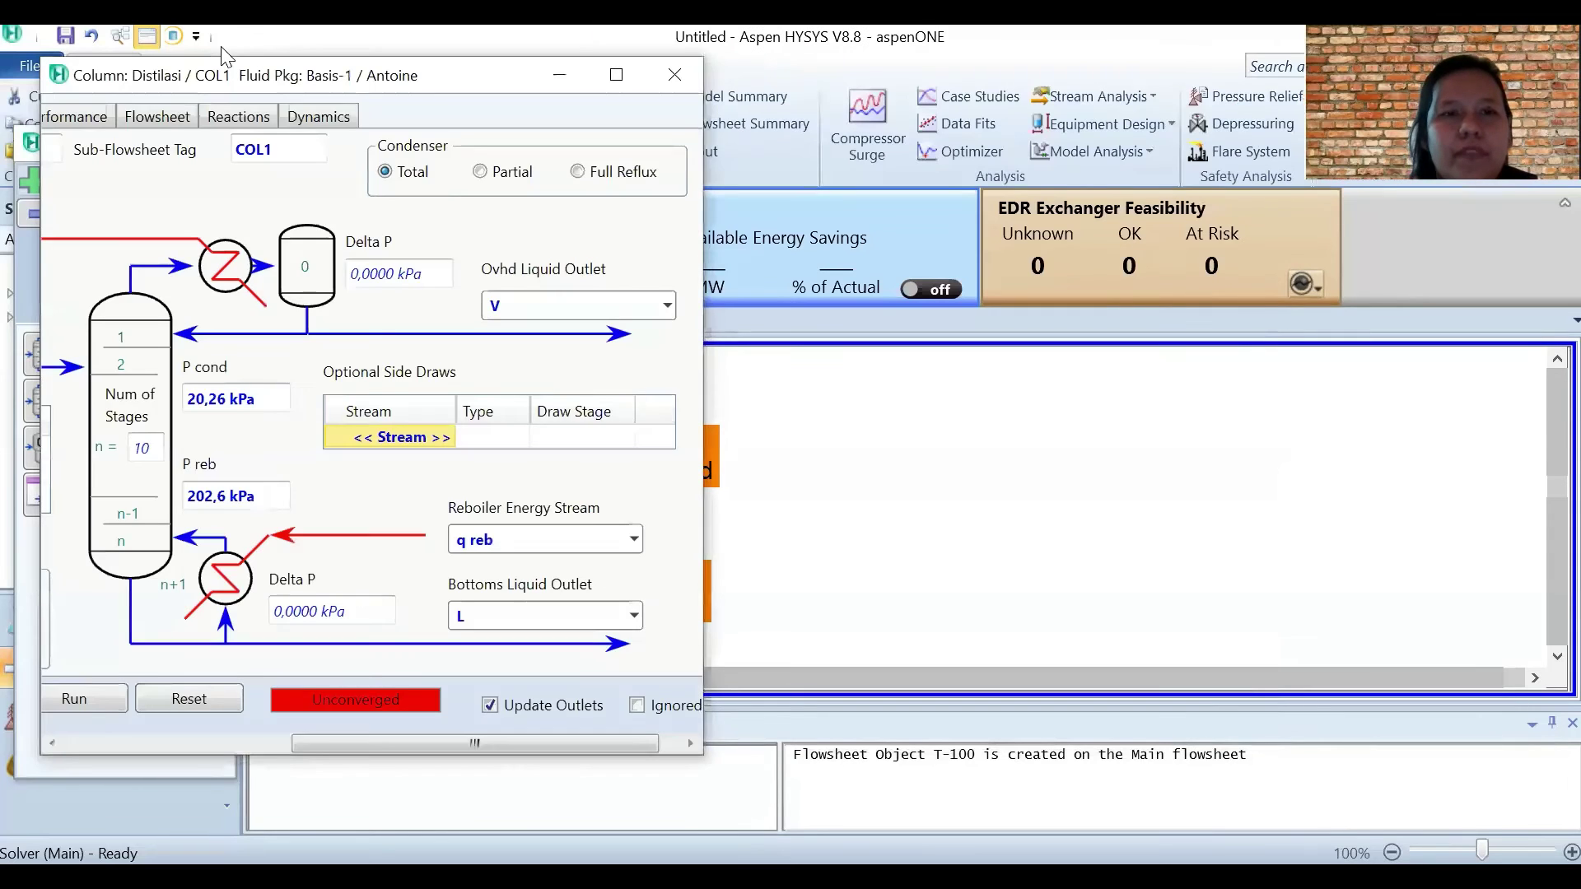
left_click(668, 216)
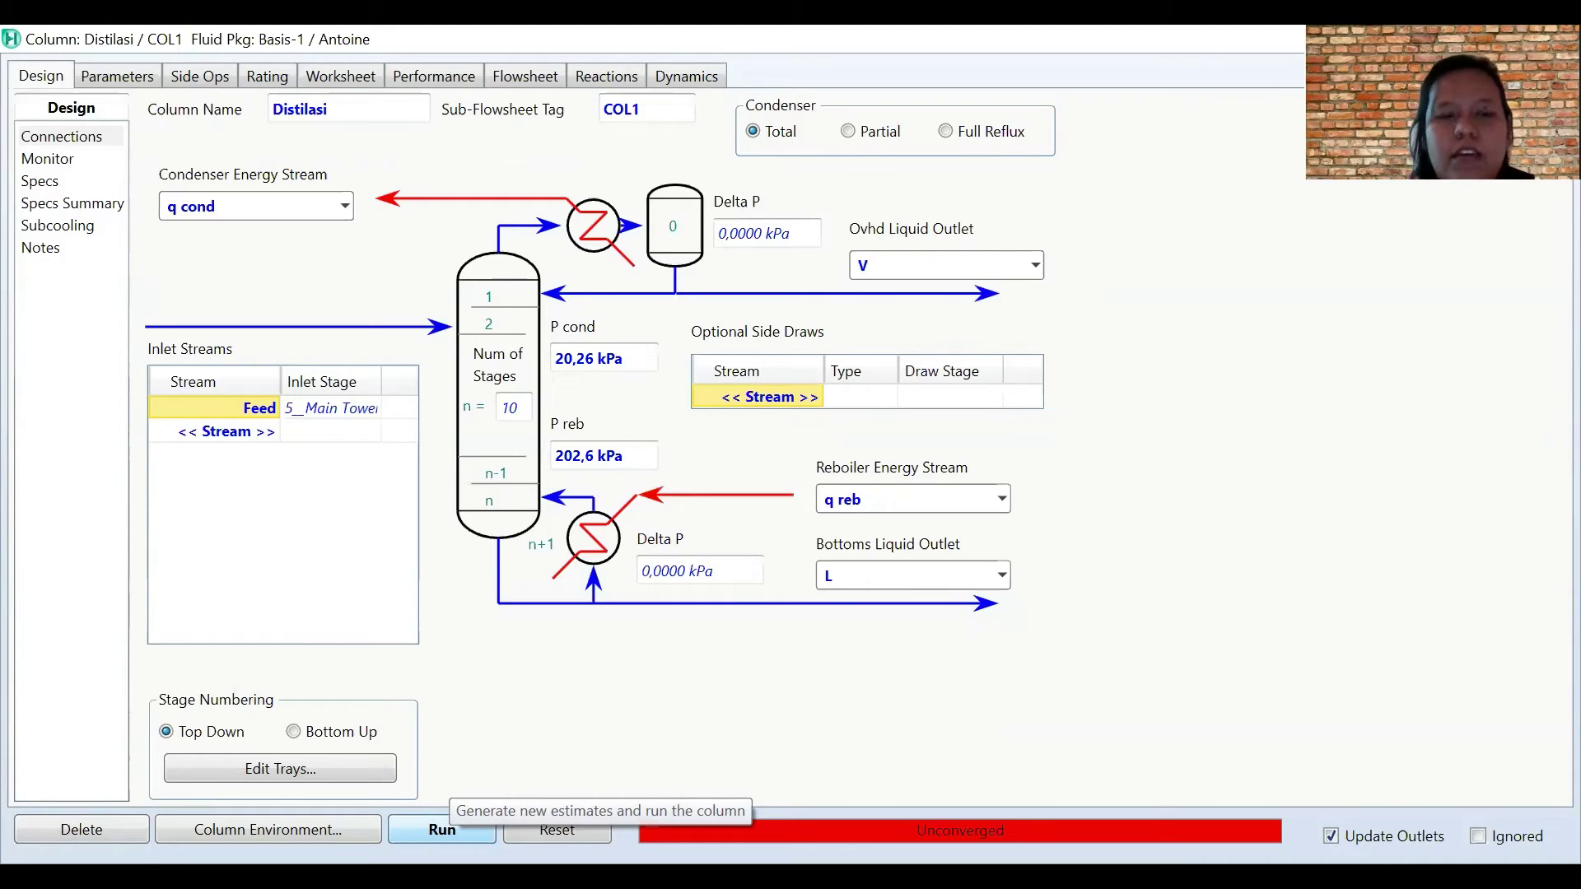
left_click(442, 830)
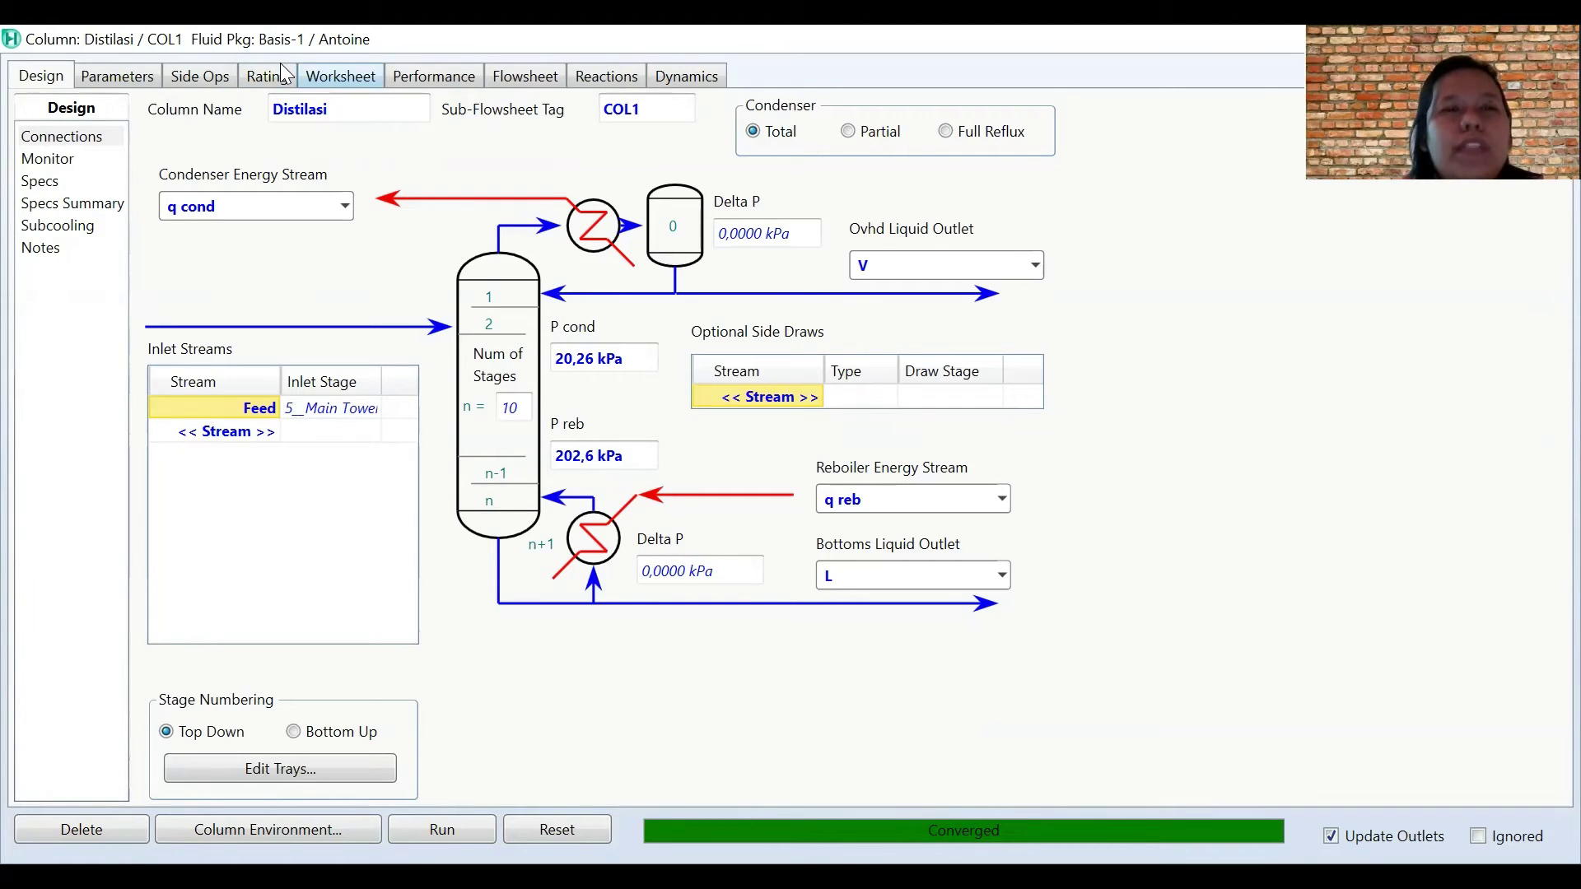
Step: Examine the column worksheet's conditions and compositions for the Feed, V and L streams
left_click(311, 76)
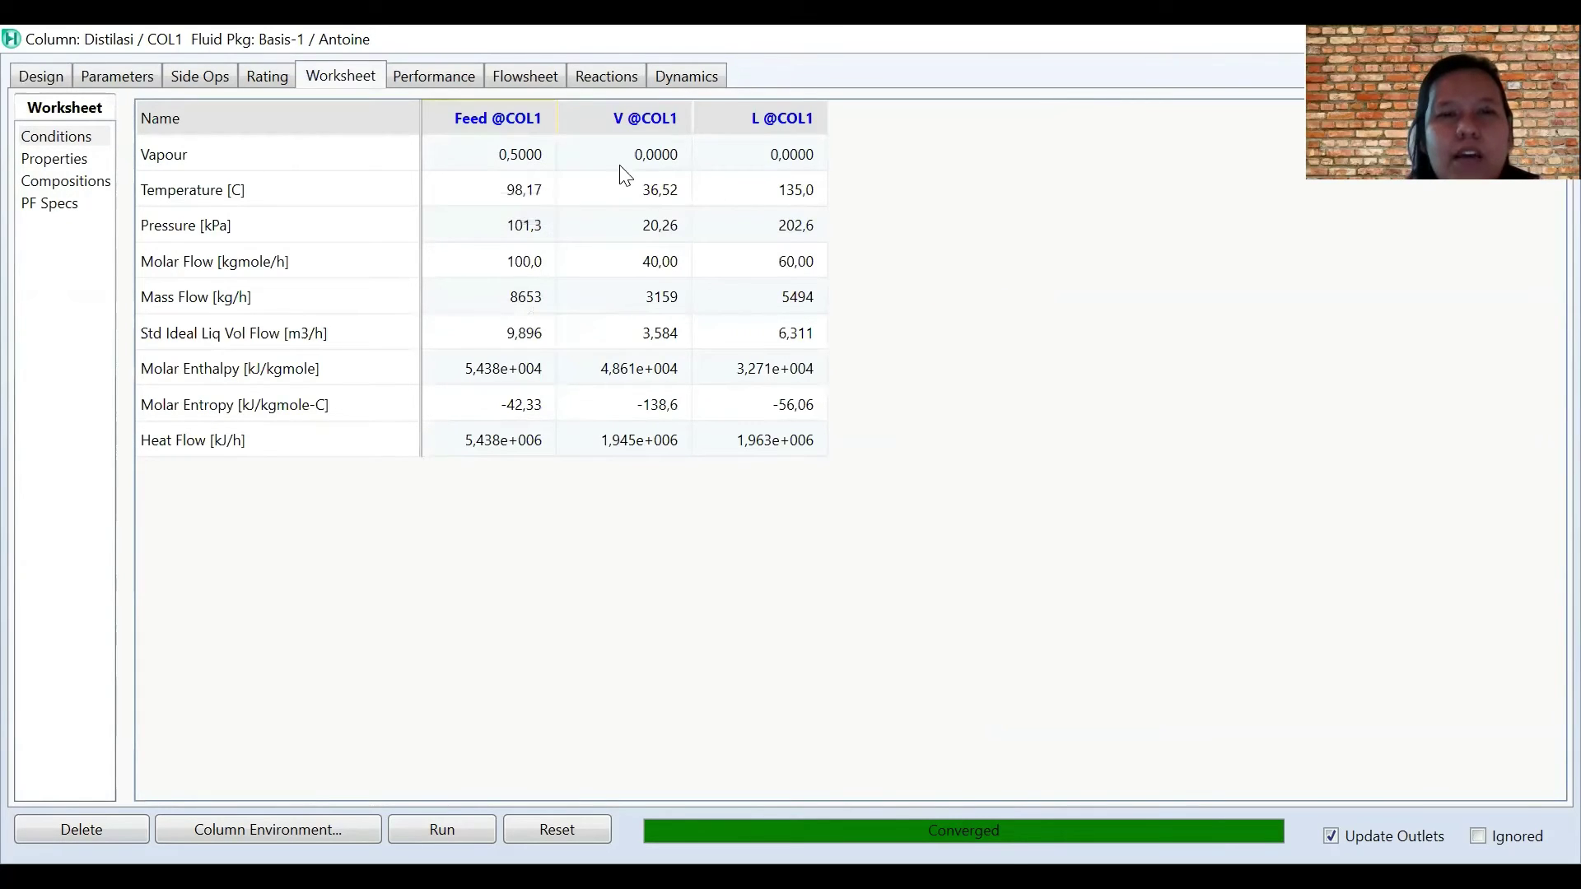
mouse_move(778, 221)
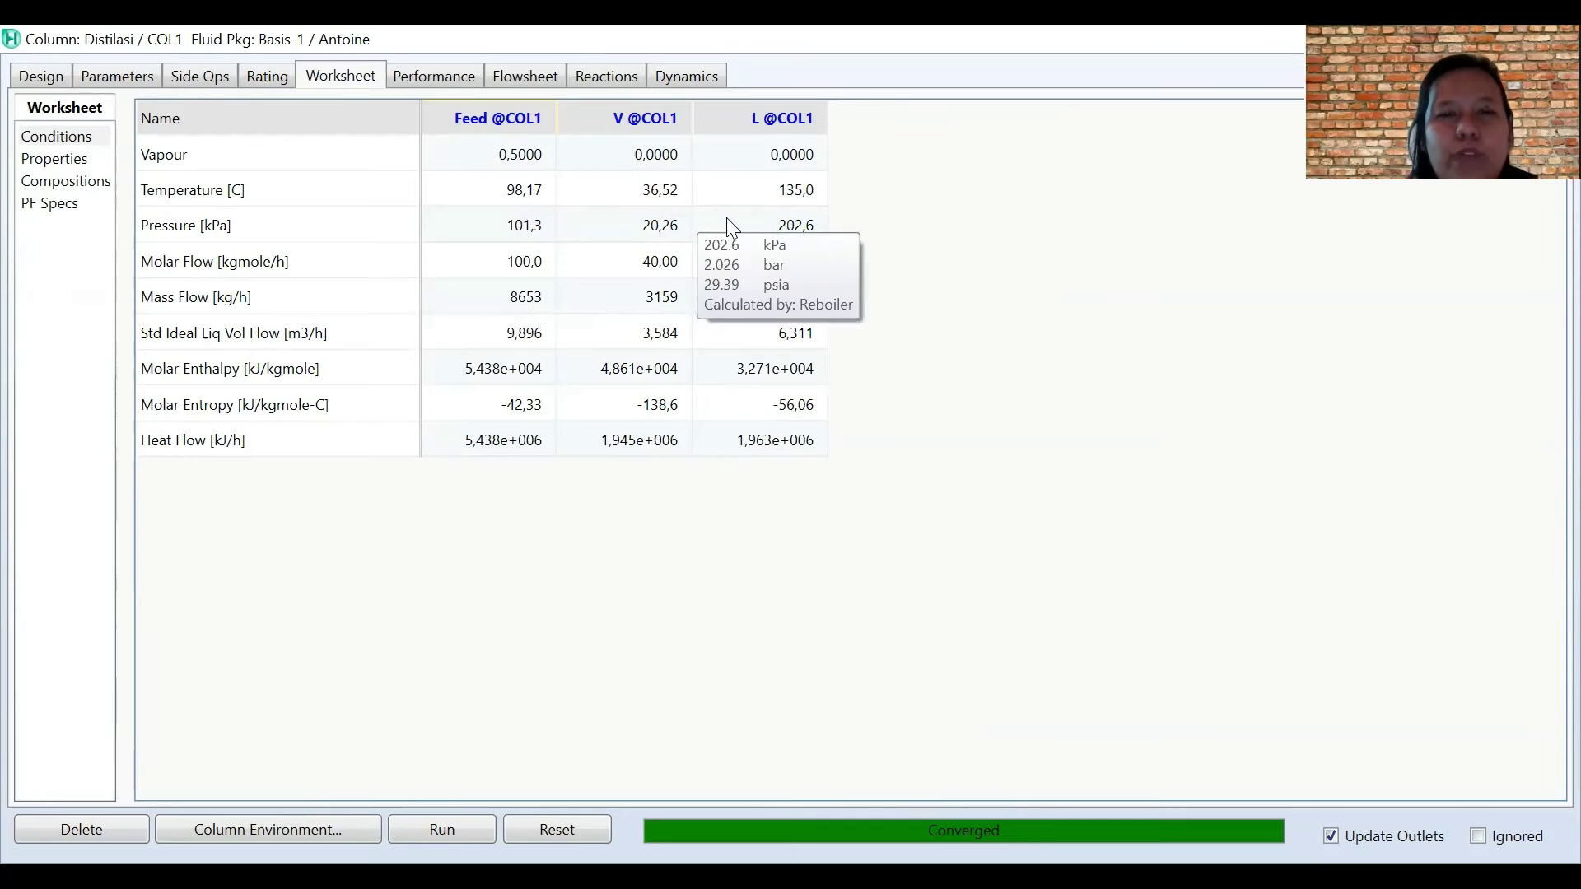
left_click(62, 179)
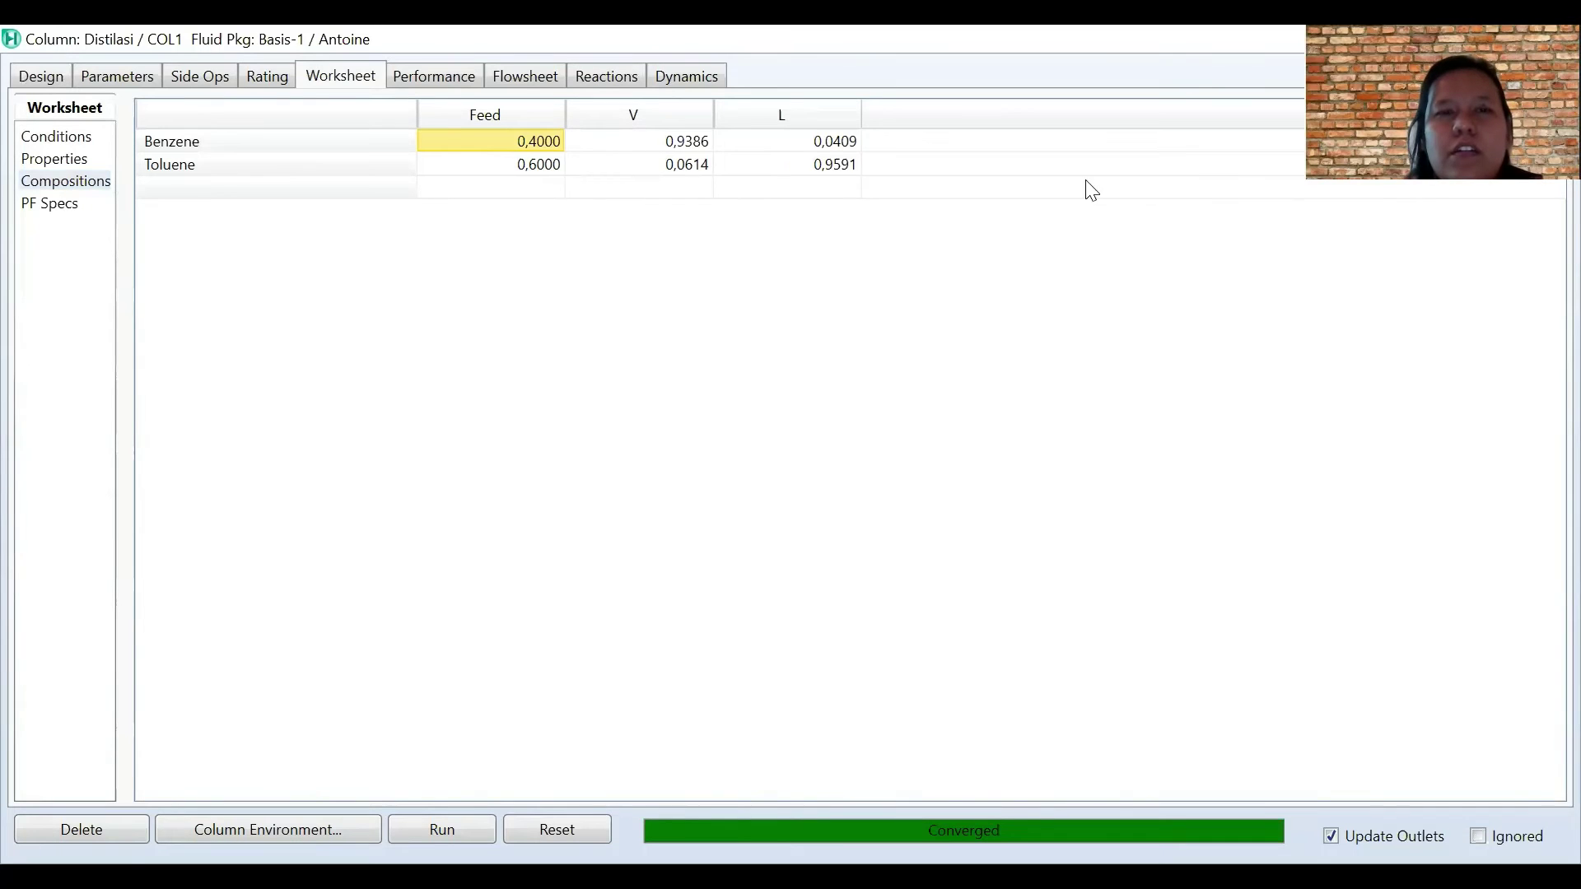
double_click(170, 35)
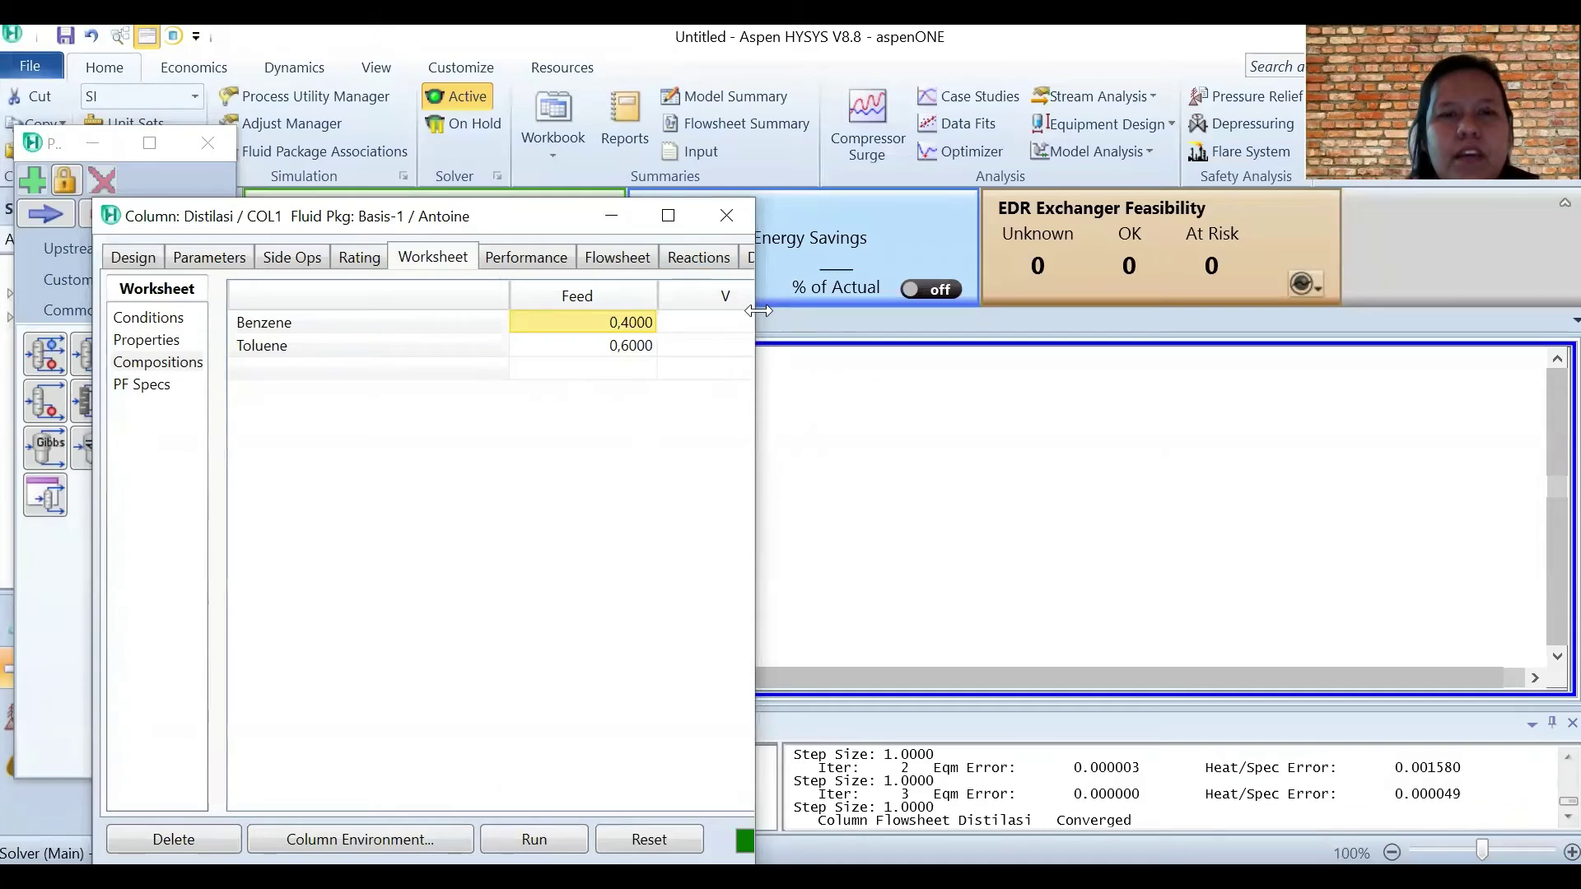
left_click_drag(758, 311, 1083, 310)
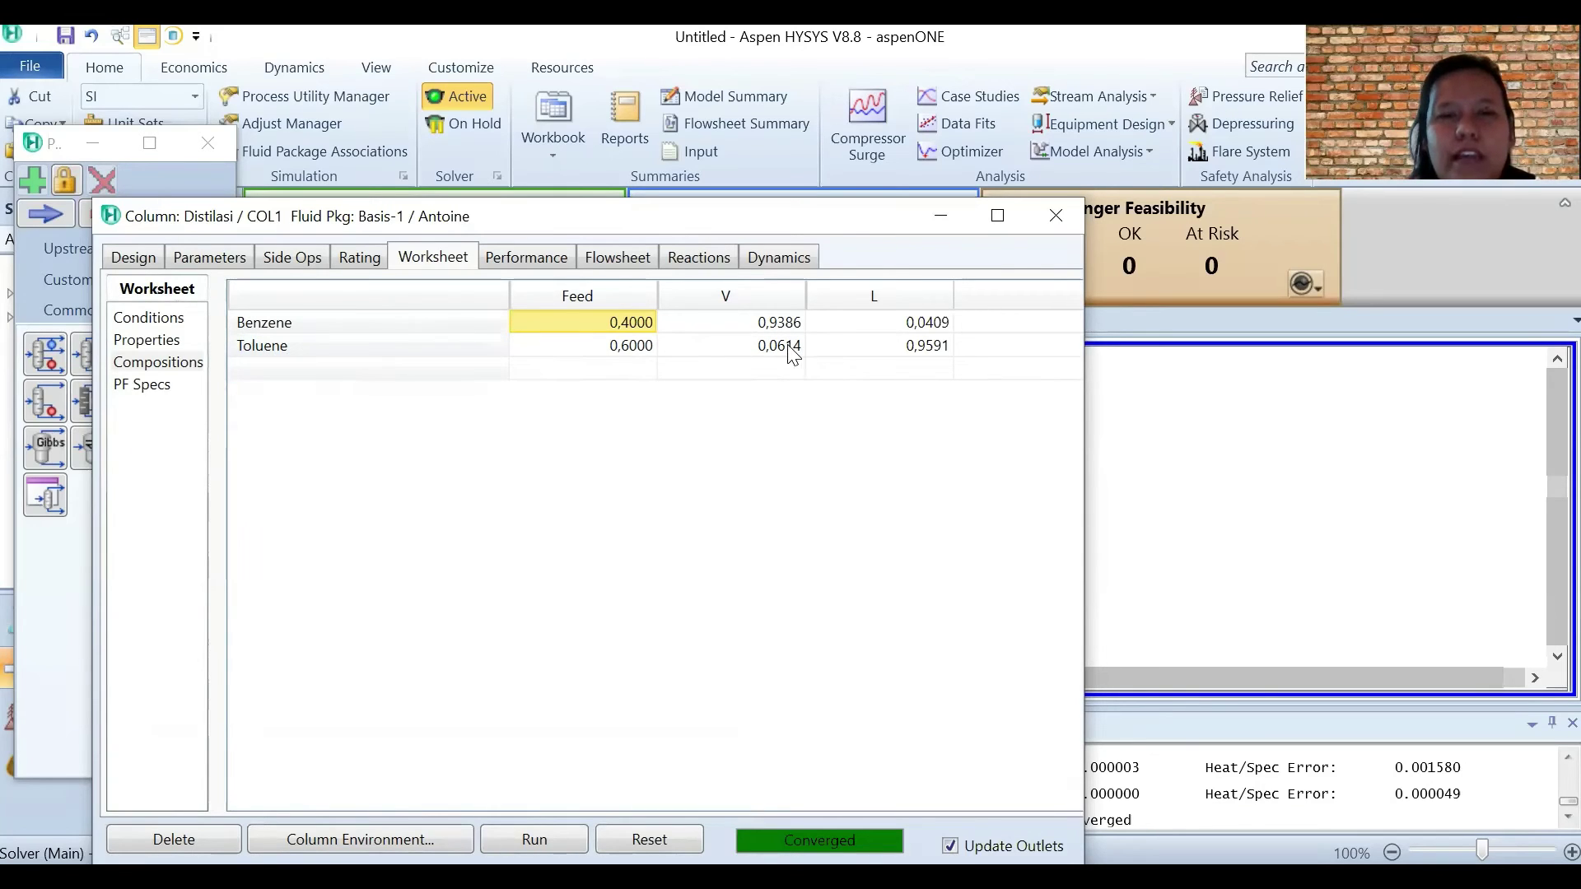
left_click(757, 347)
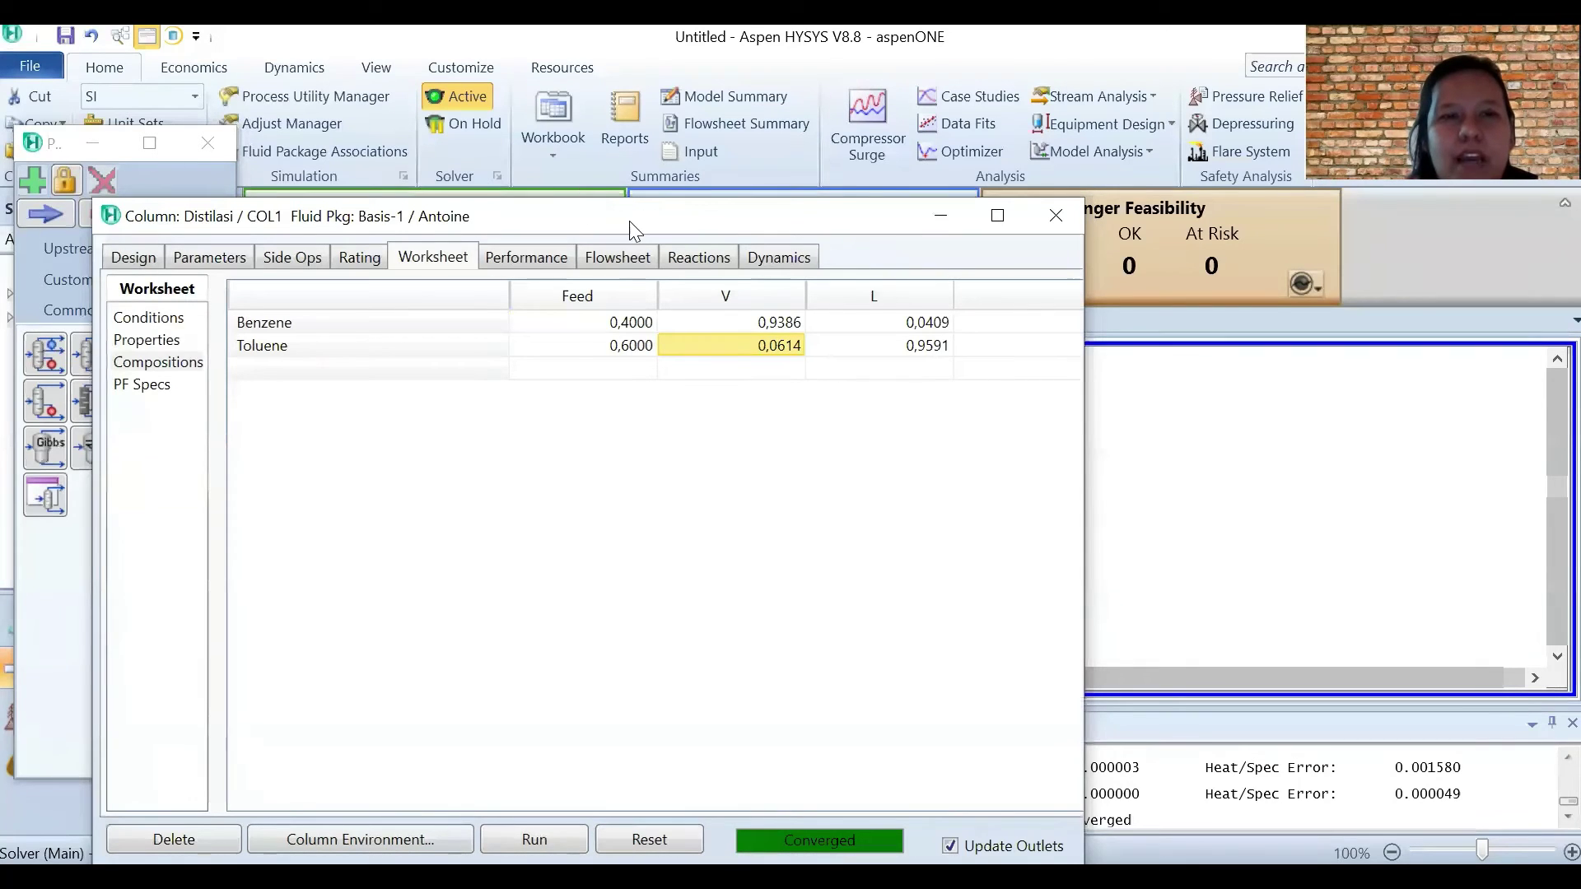
Step: Set the Distilasi column's number of stages to 15, rerun the column and check the worksheet compositions
left_click_drag(812, 215, 1012, 161)
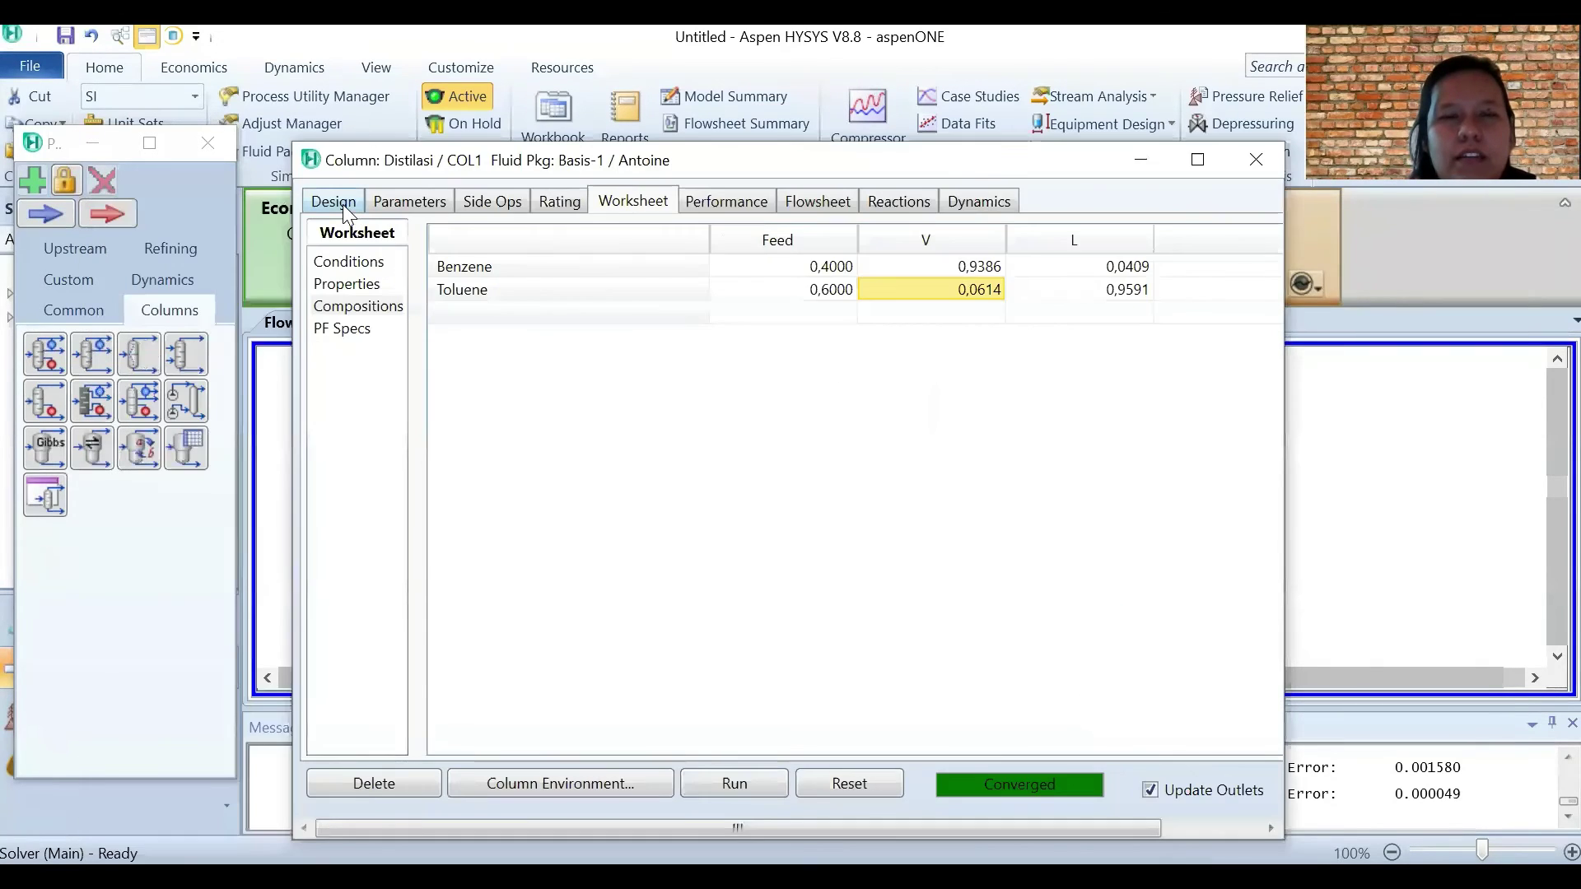
left_click(343, 204)
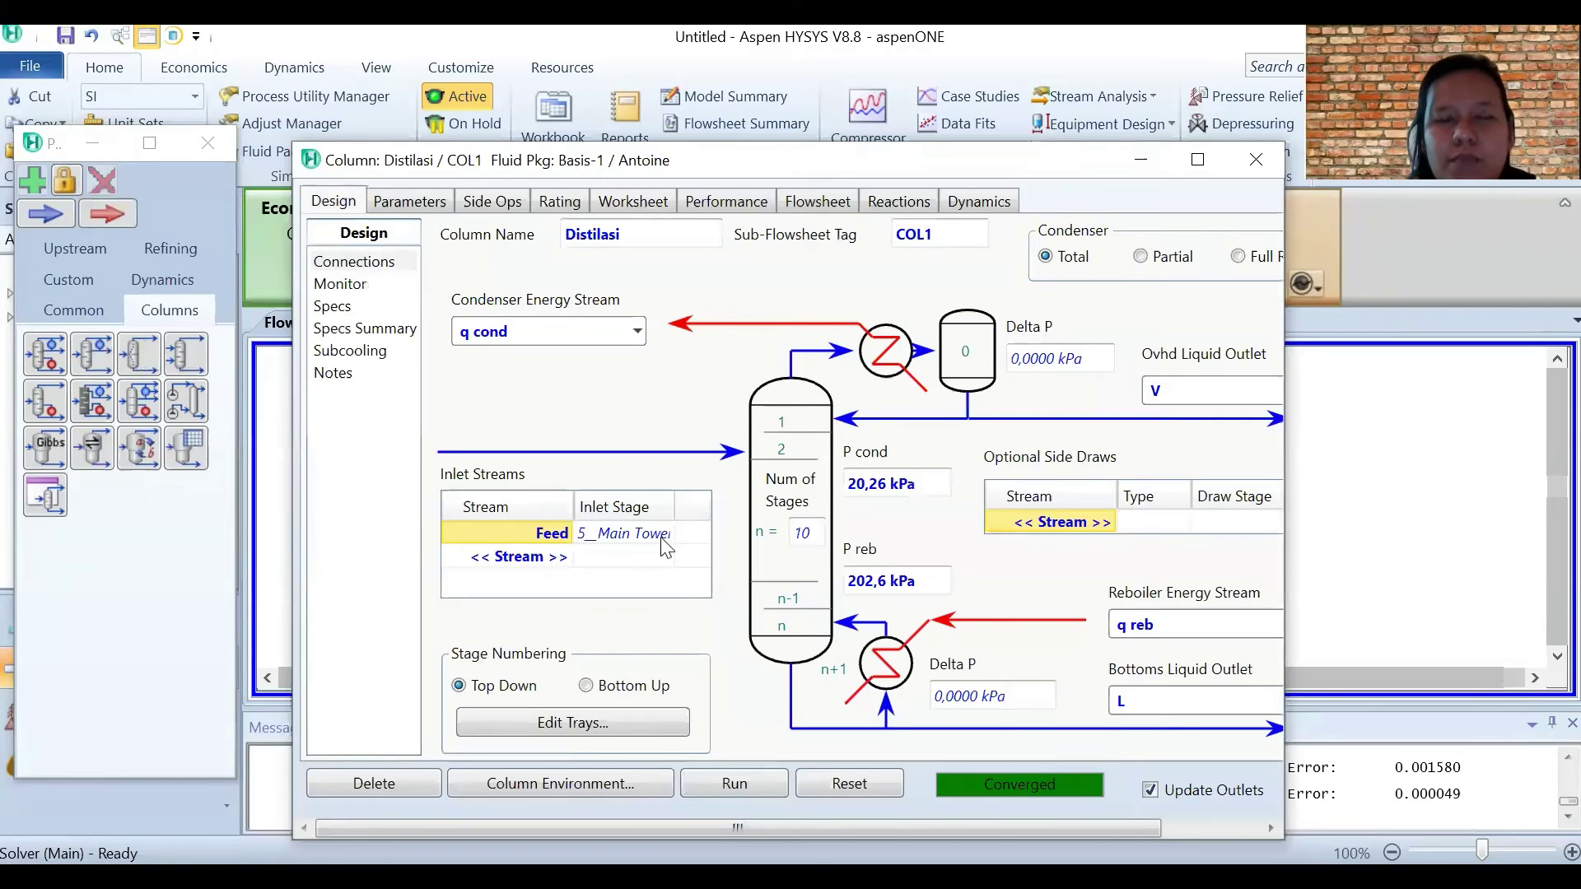
left_click(807, 537)
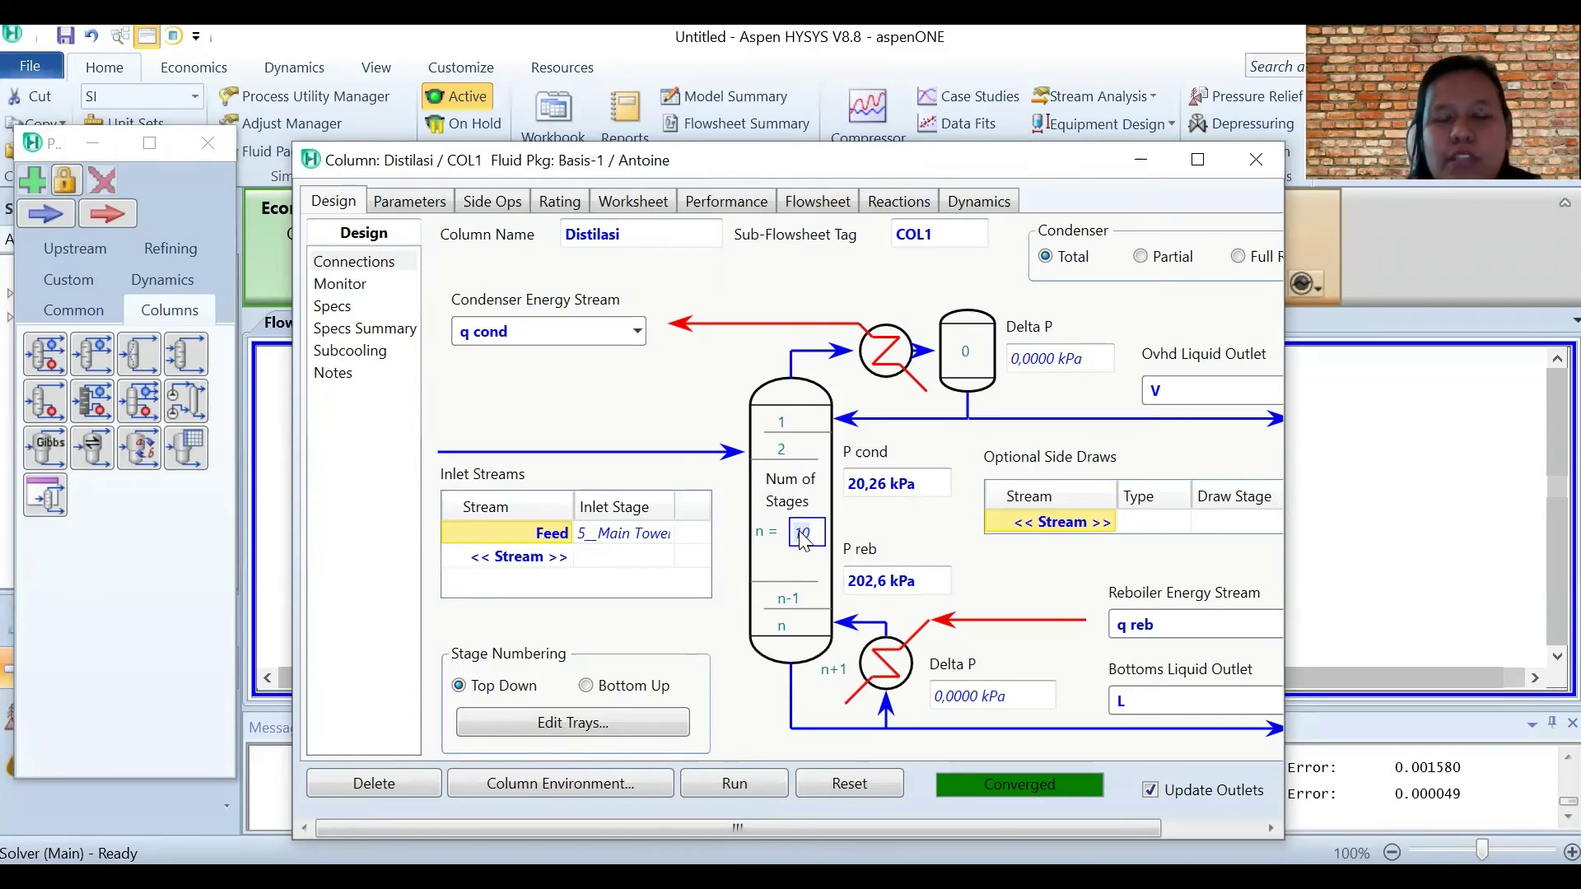
type("15")
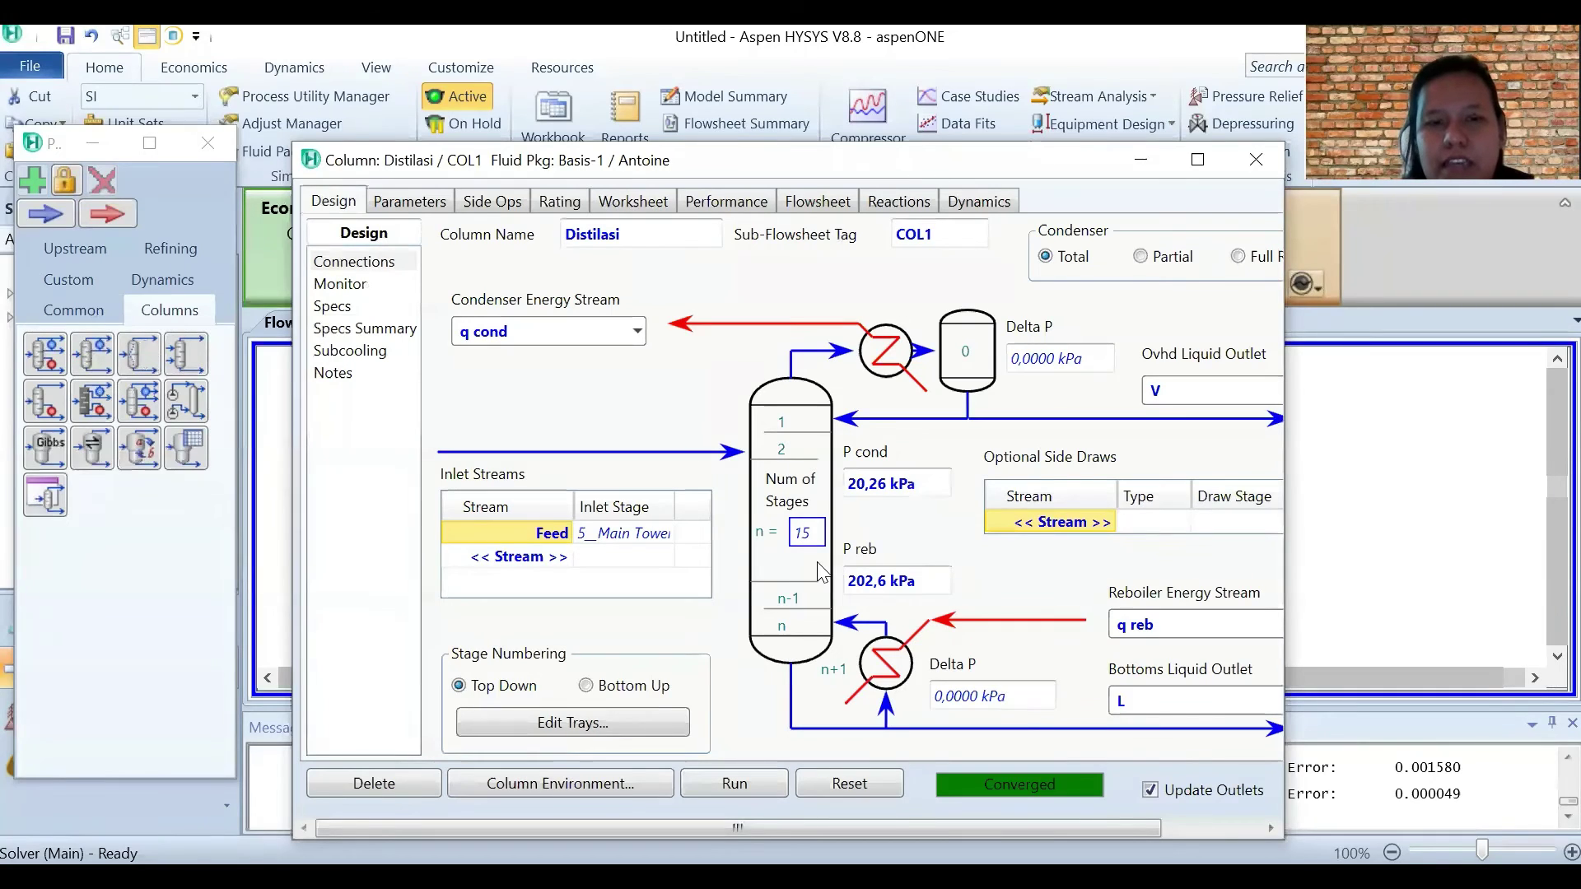
key("Return")
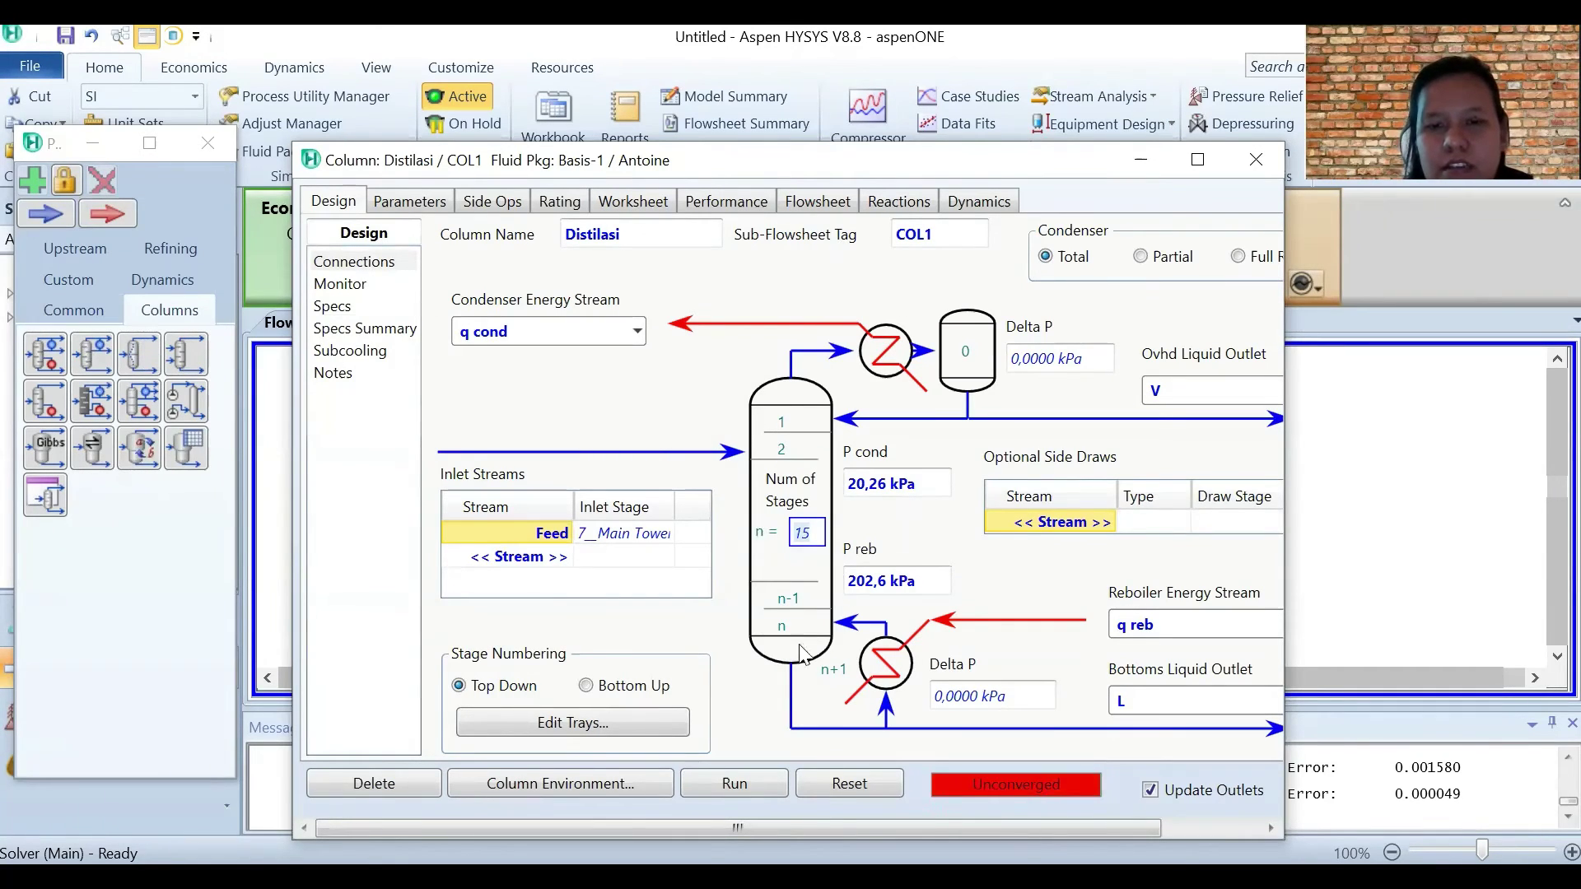
left_click(721, 786)
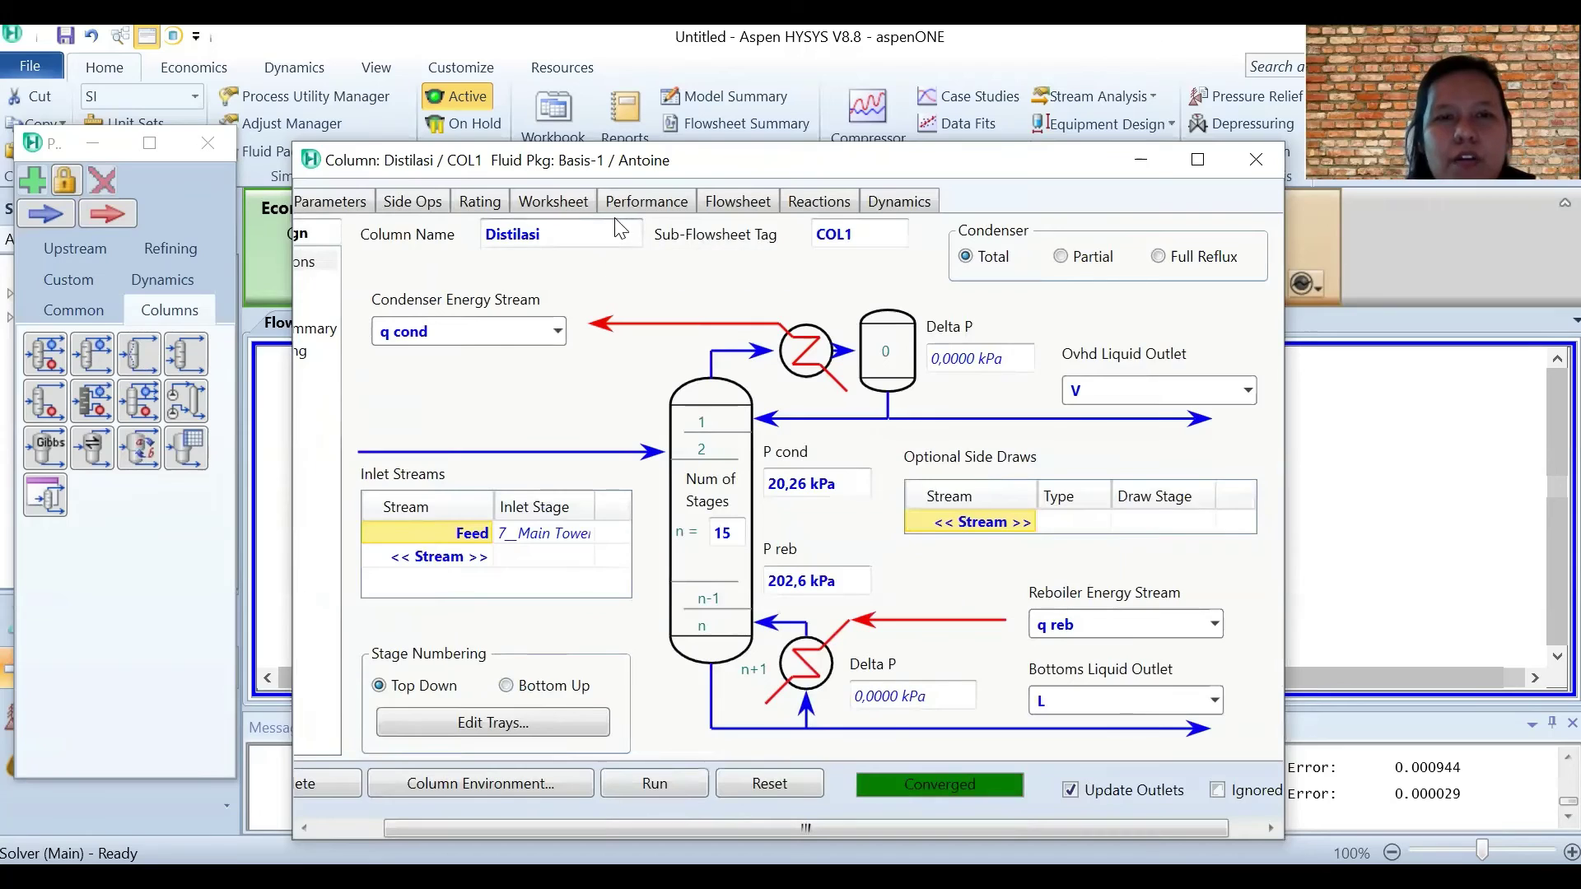
left_click(545, 204)
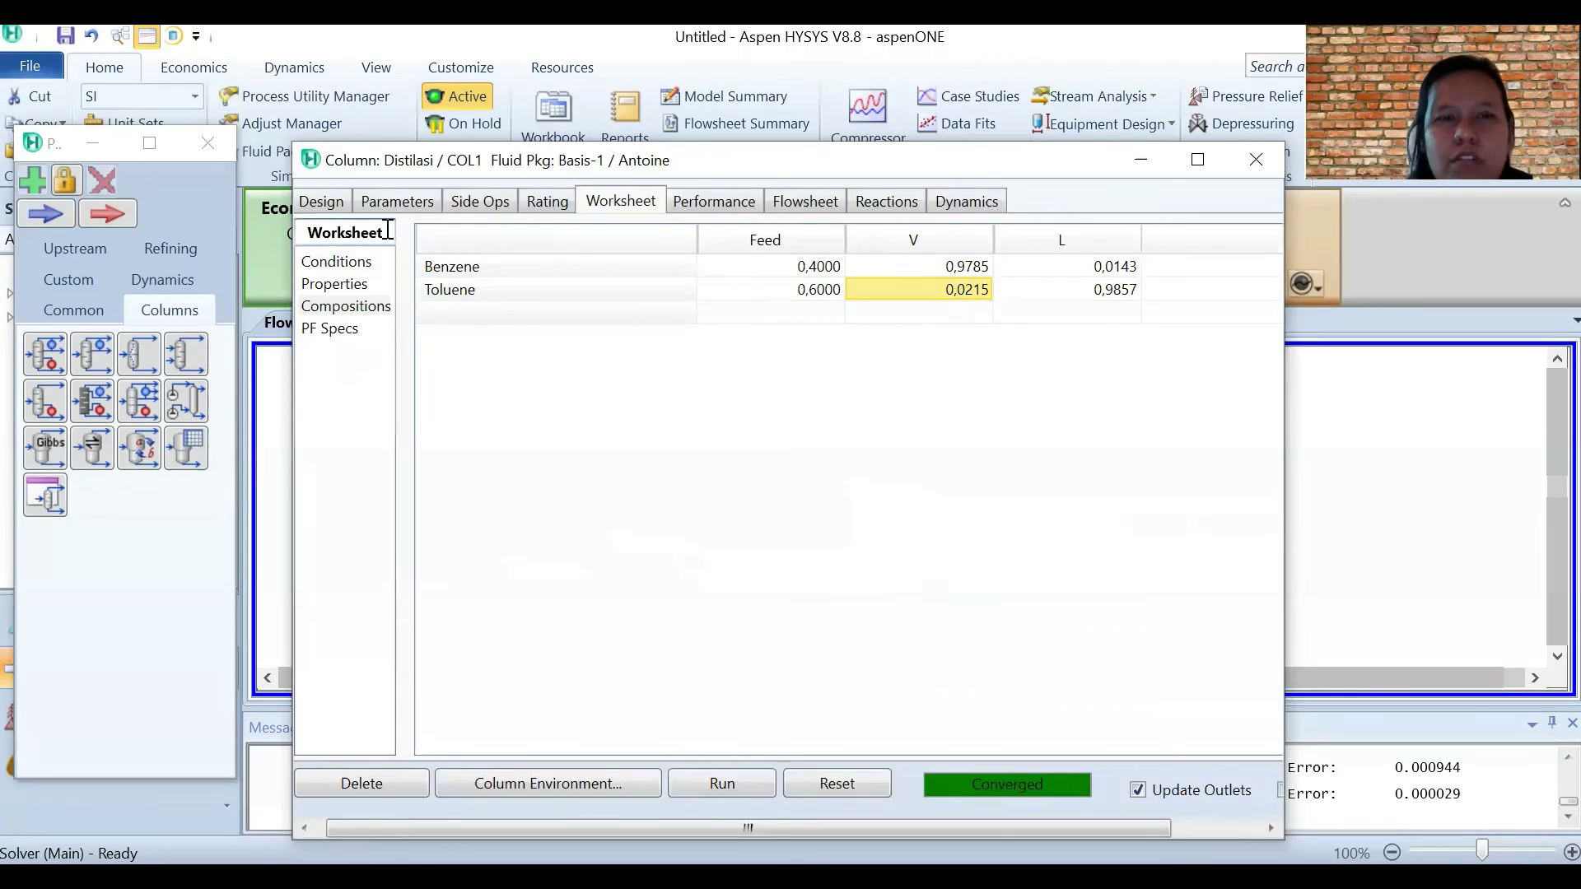
Step: Examine the column's tray profiles, solver options and overall stage efficiencies, and return to the worksheet compositions
left_click(319, 204)
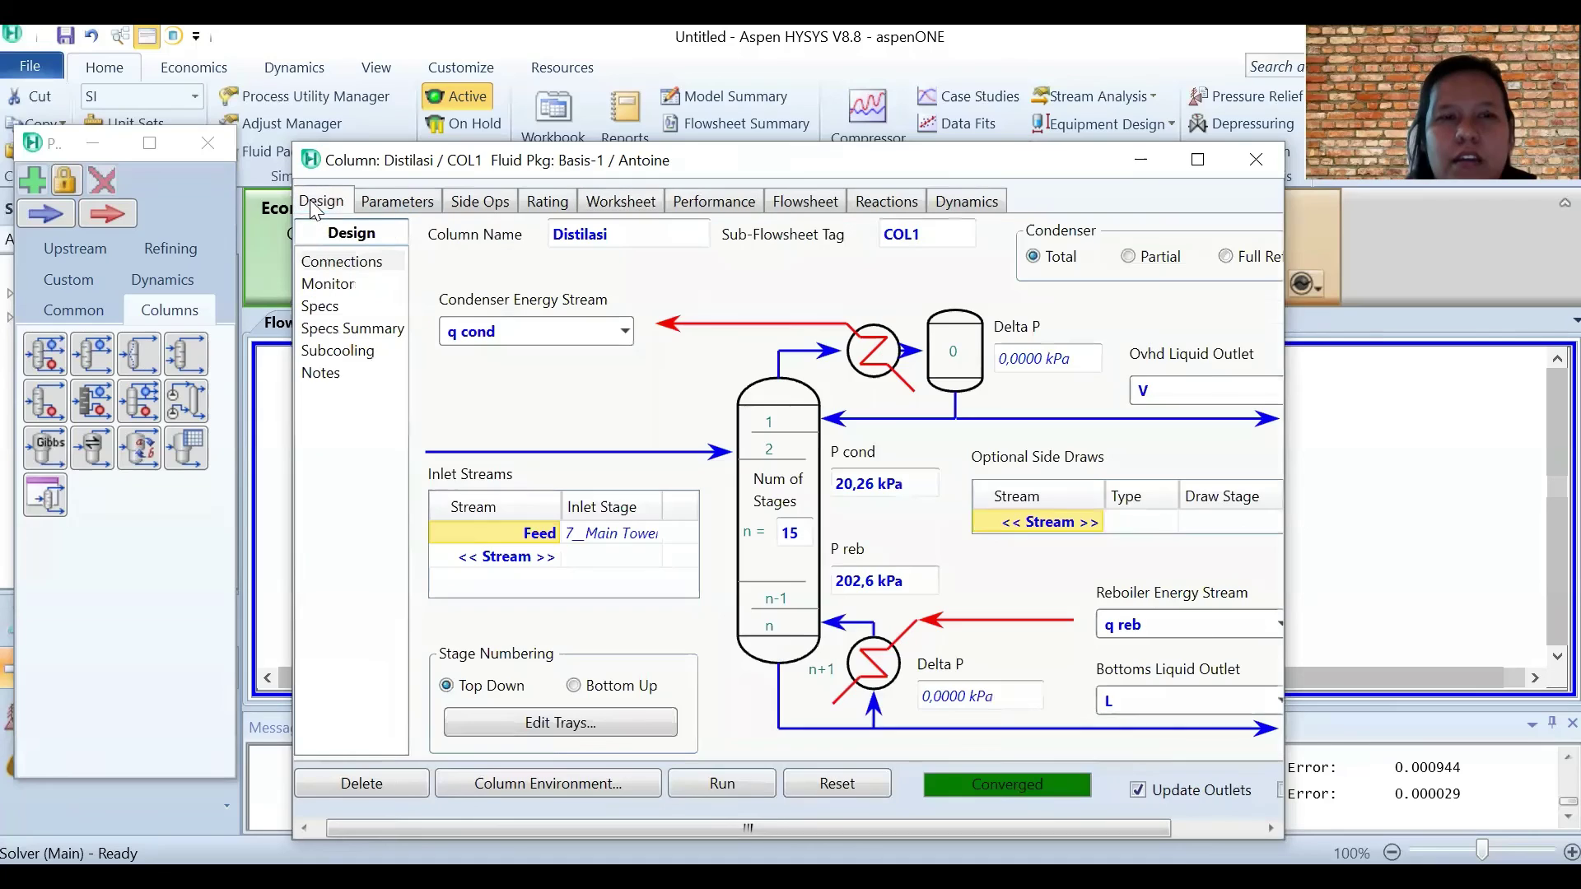
left_click(400, 203)
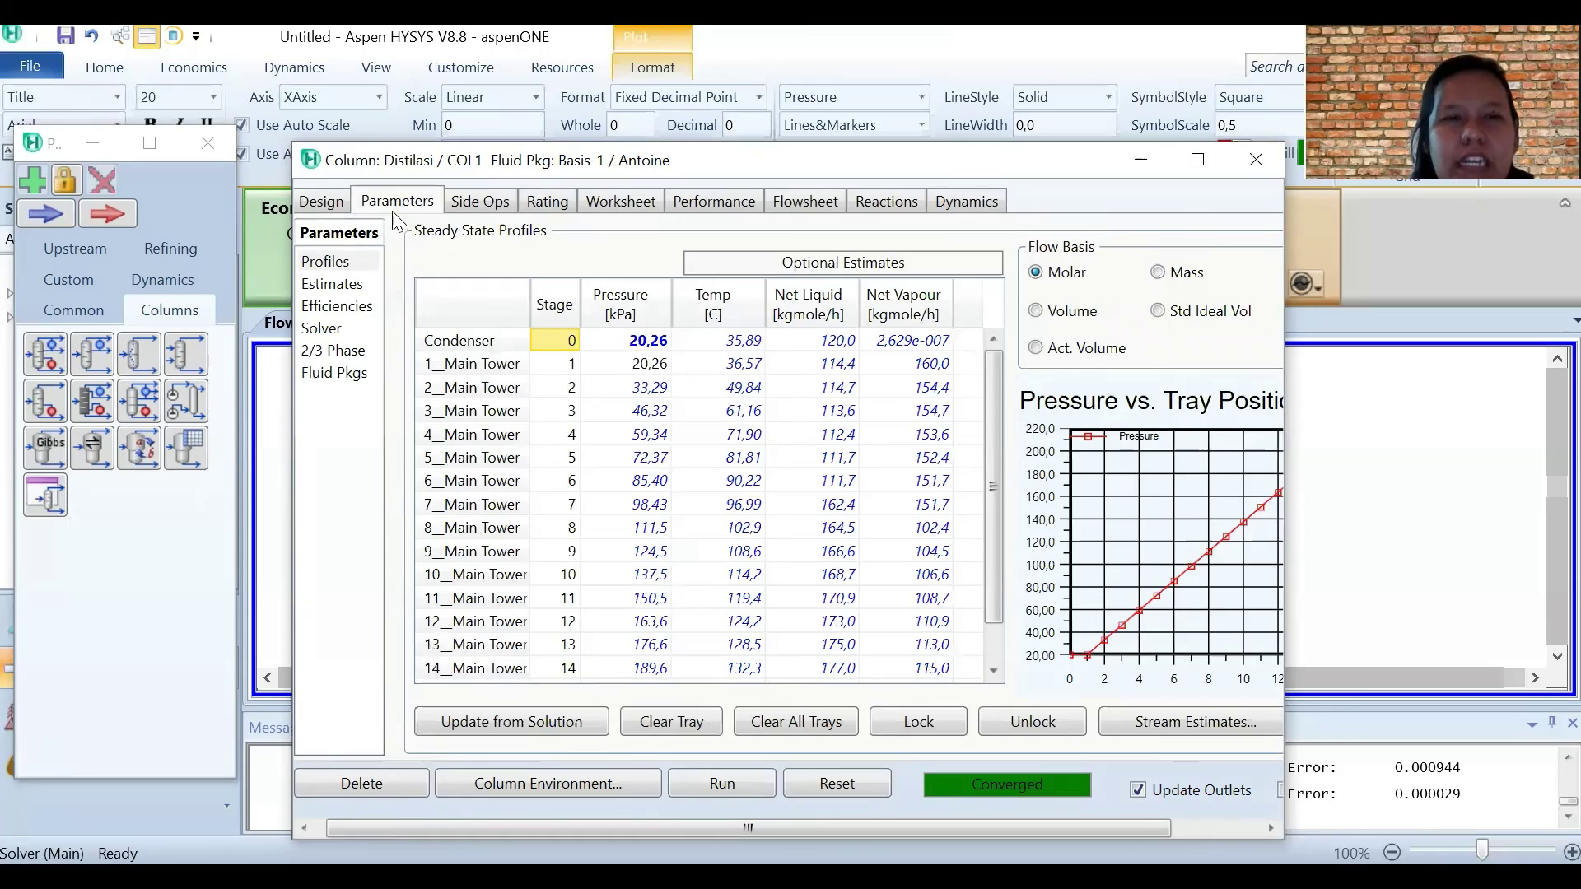
left_click(344, 321)
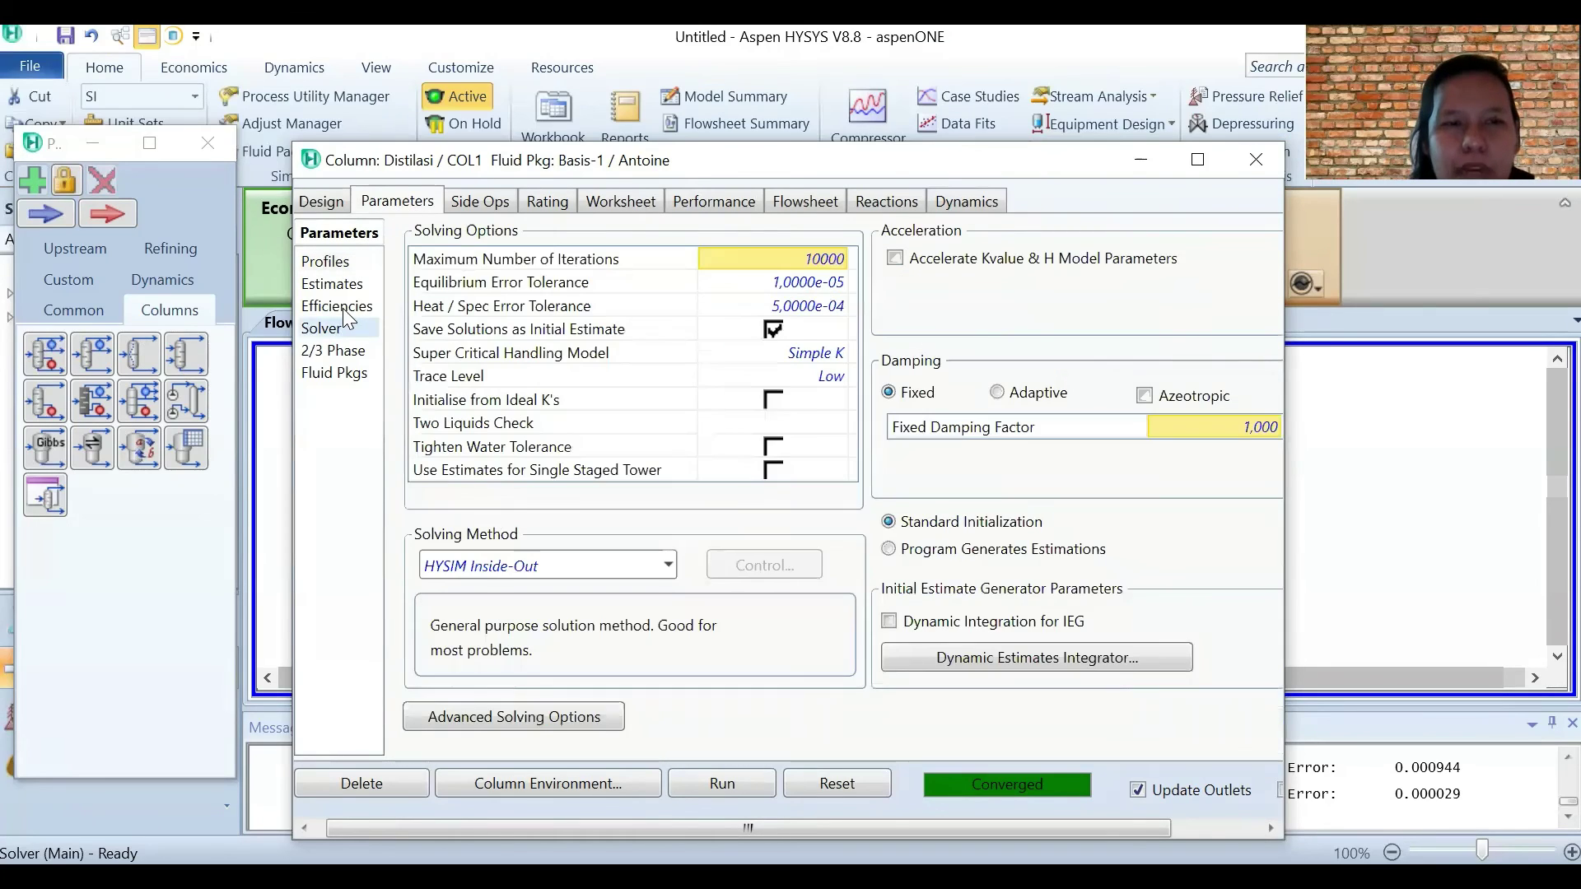
left_click(343, 308)
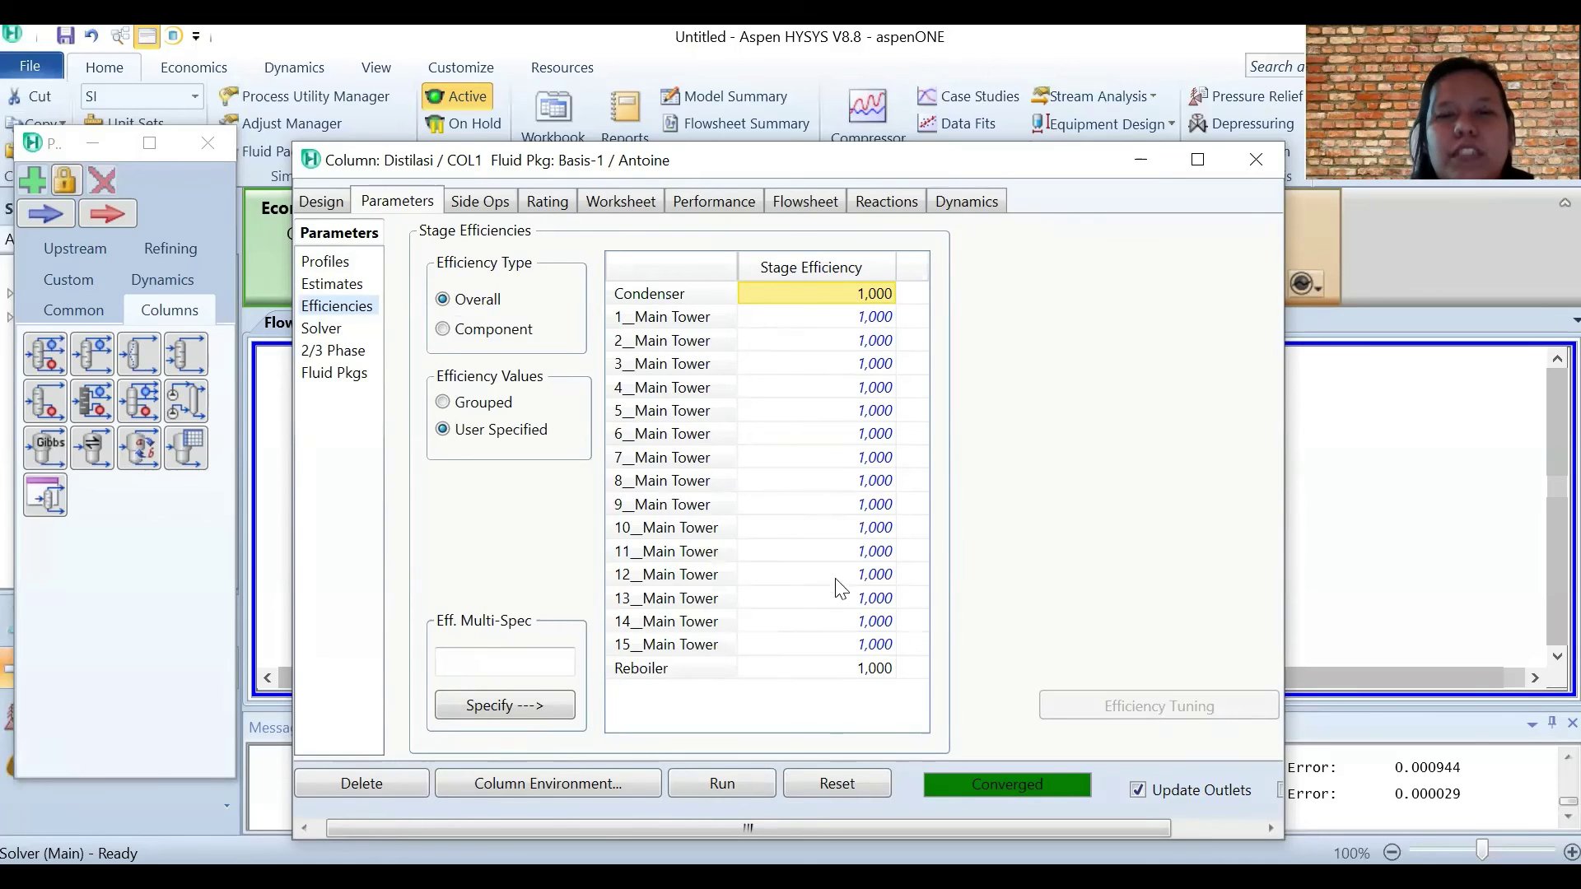
left_click(840, 317)
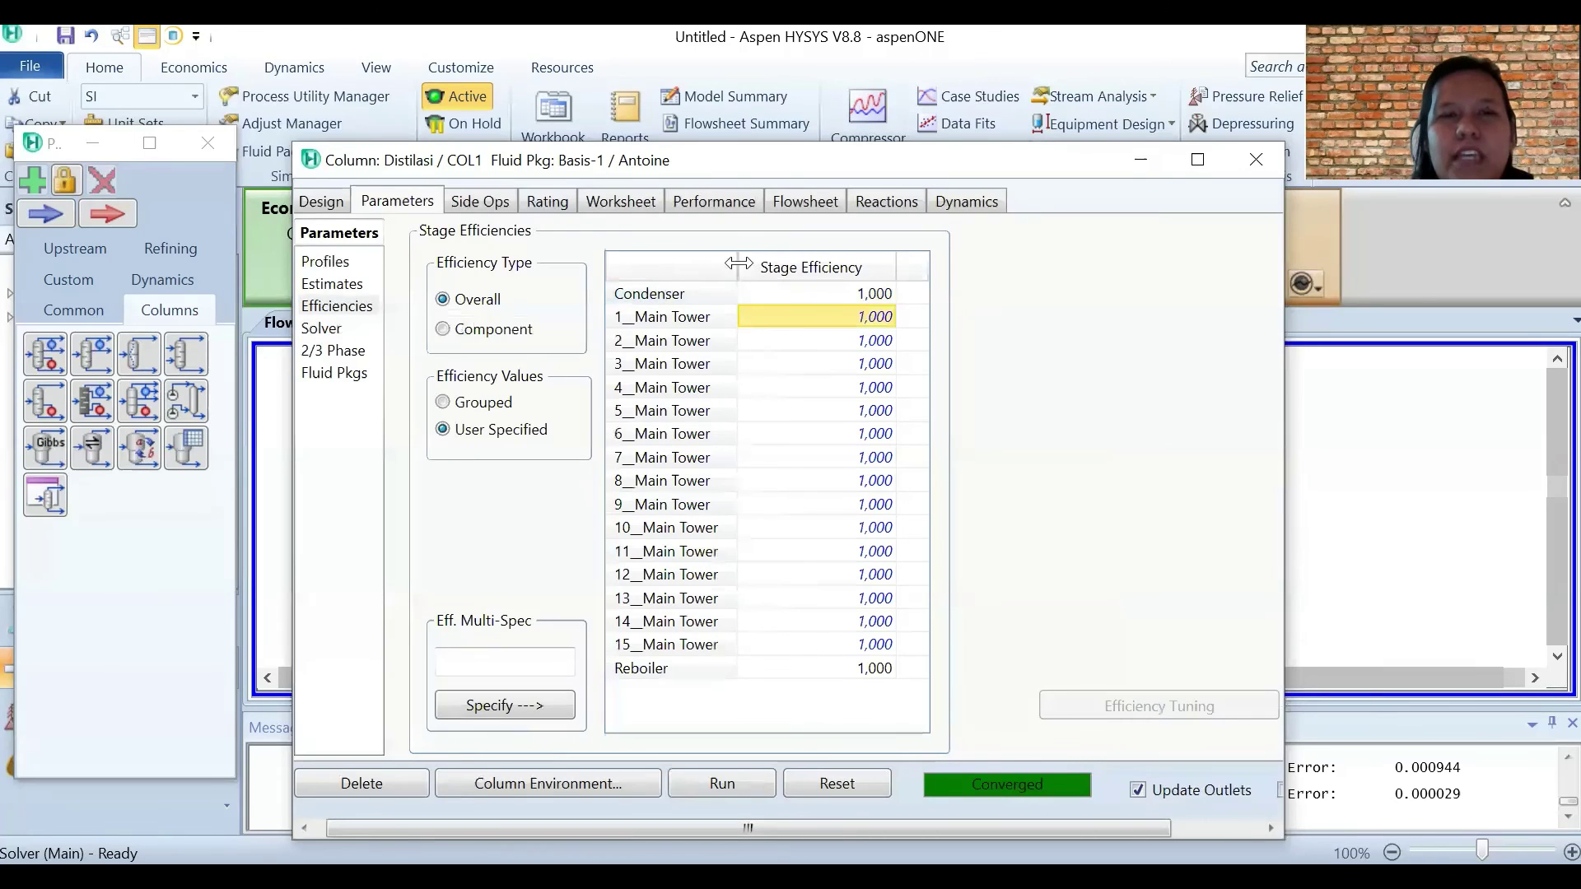
left_click(594, 204)
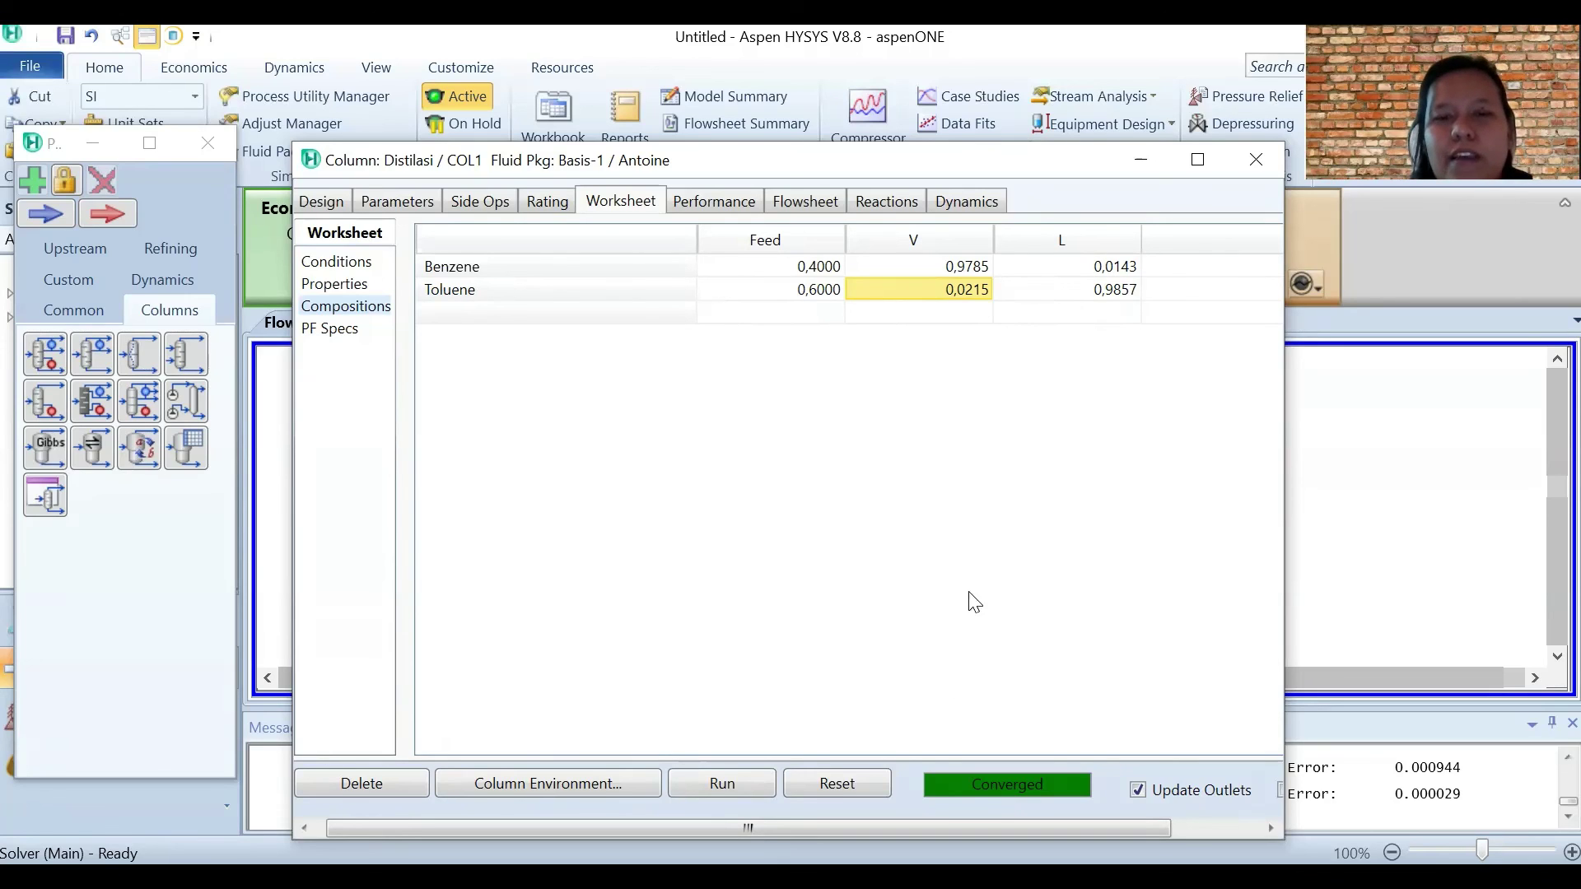
Step: Close the column's properties window, shift the column and its outlet streams away from Feed, and inspect the q cond and V stream data
left_click(1255, 162)
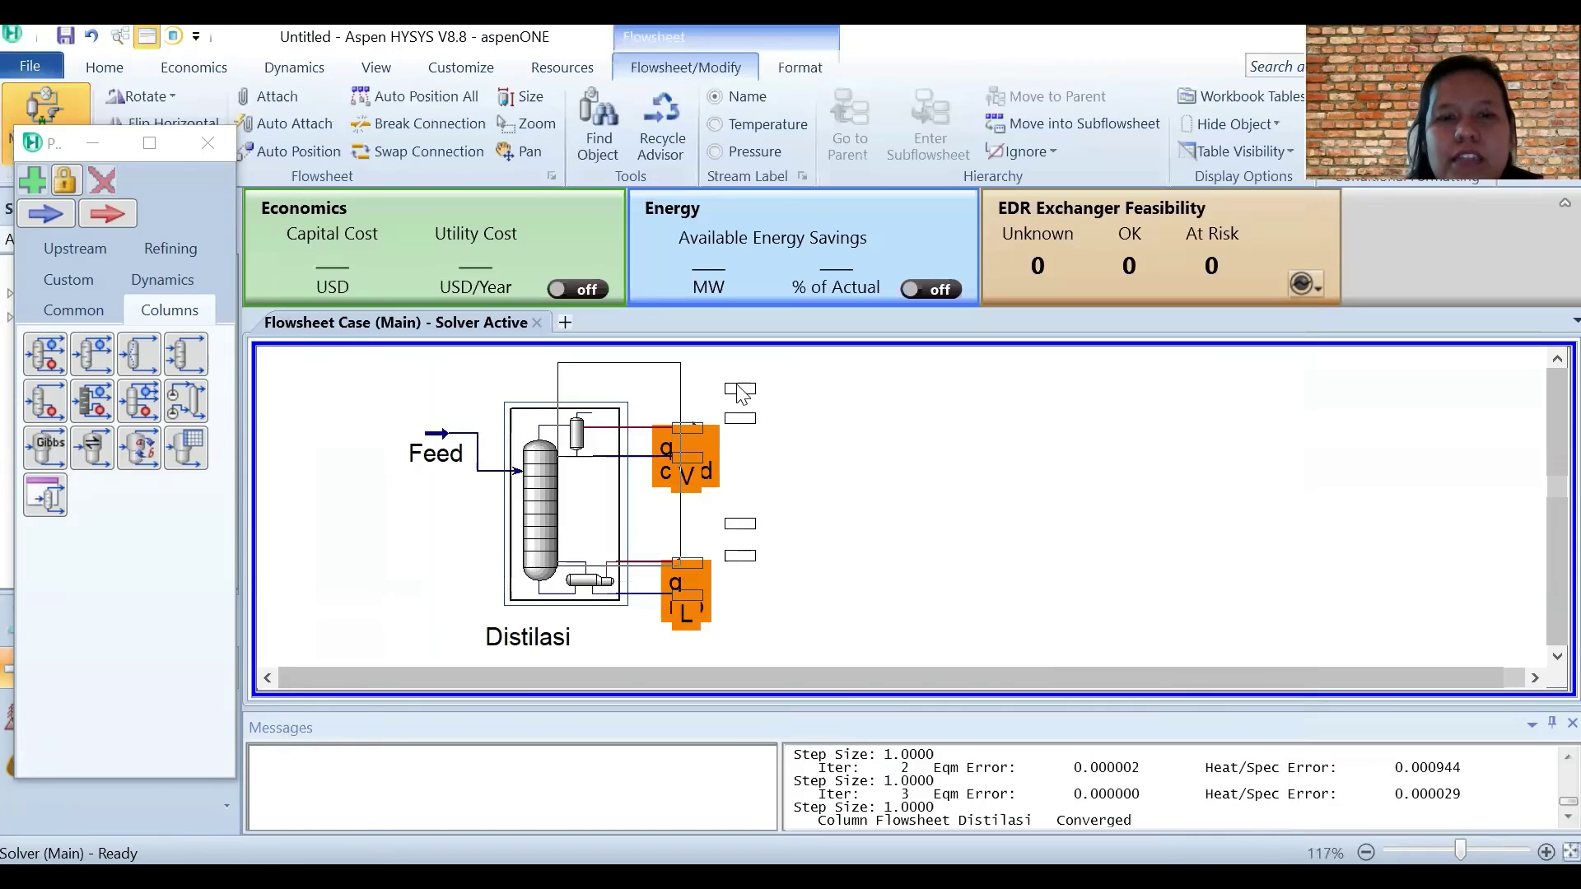
mouse_move(738, 399)
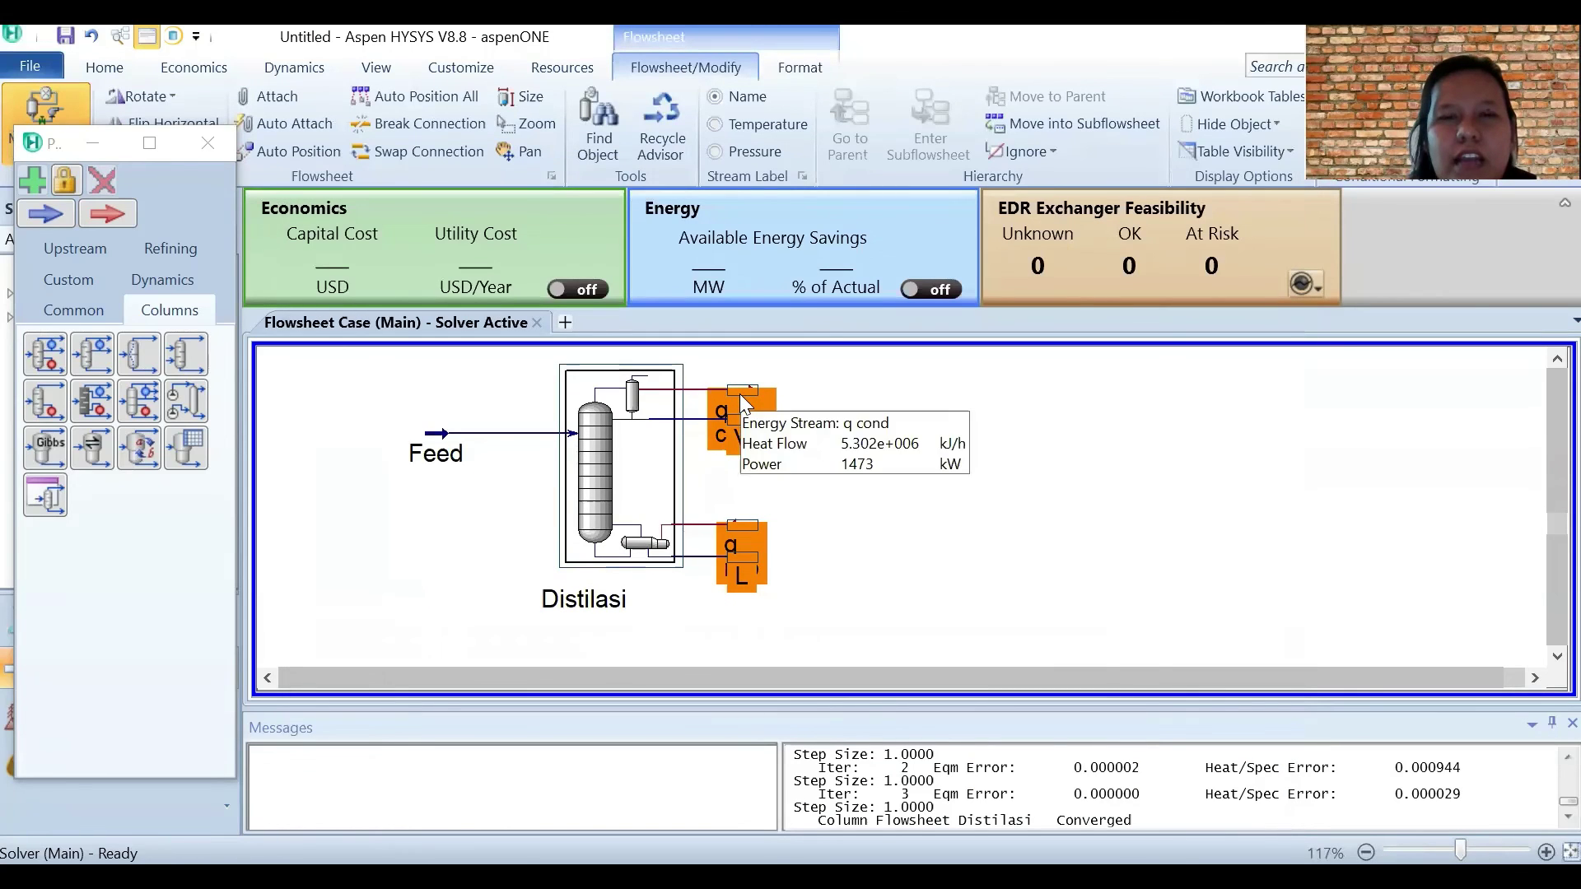
mouse_move(742, 390)
left_mouse_down()
mouse_move(750, 423)
mouse_move(748, 393)
left_mouse_up()
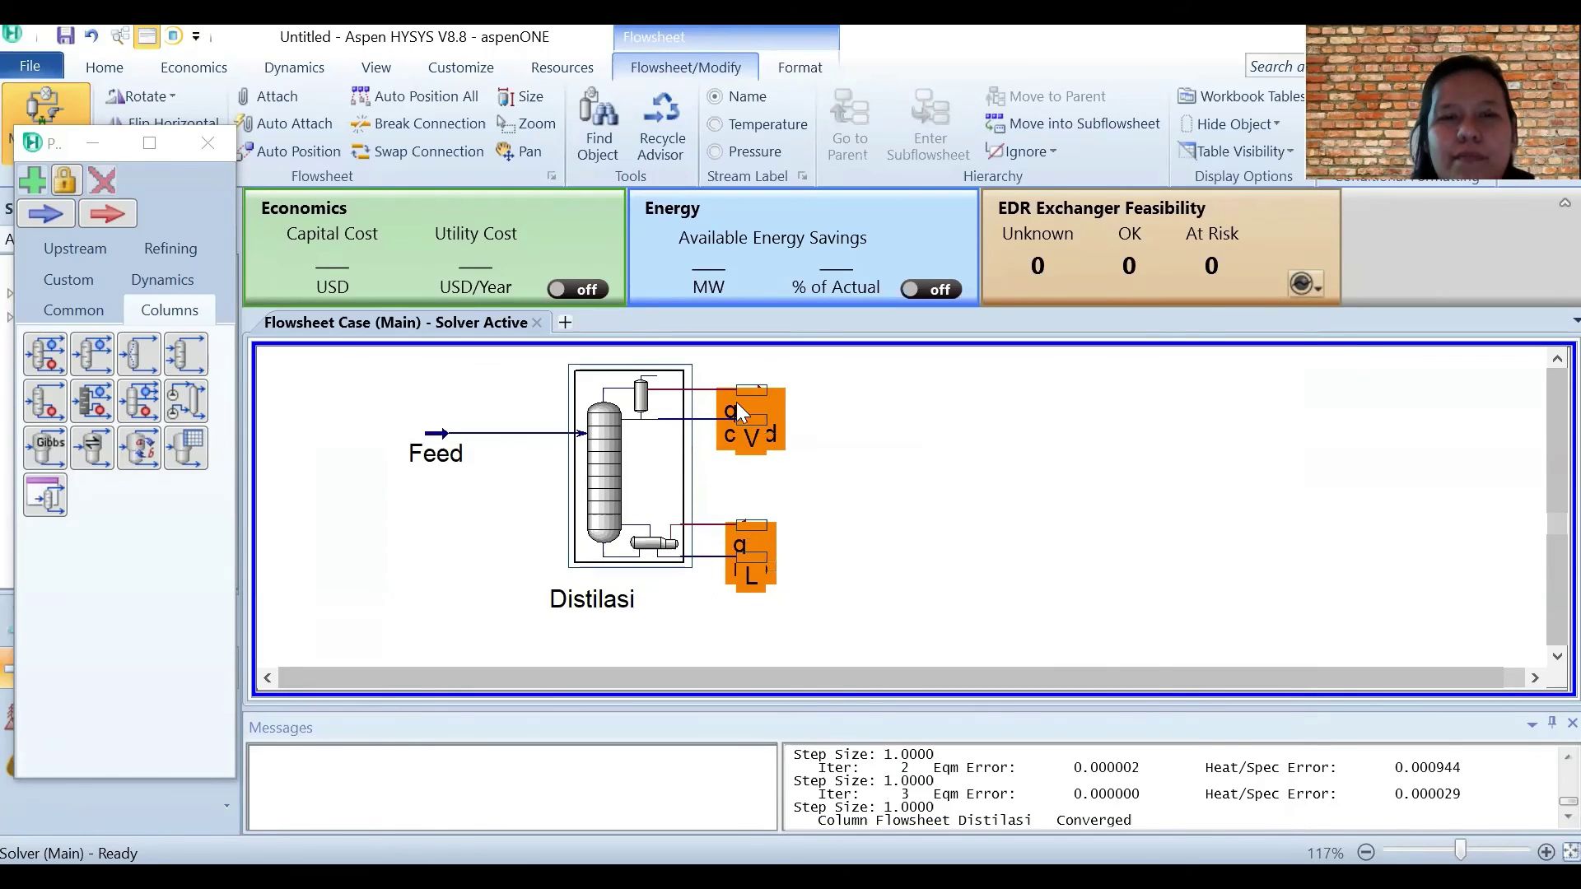
mouse_move(761, 436)
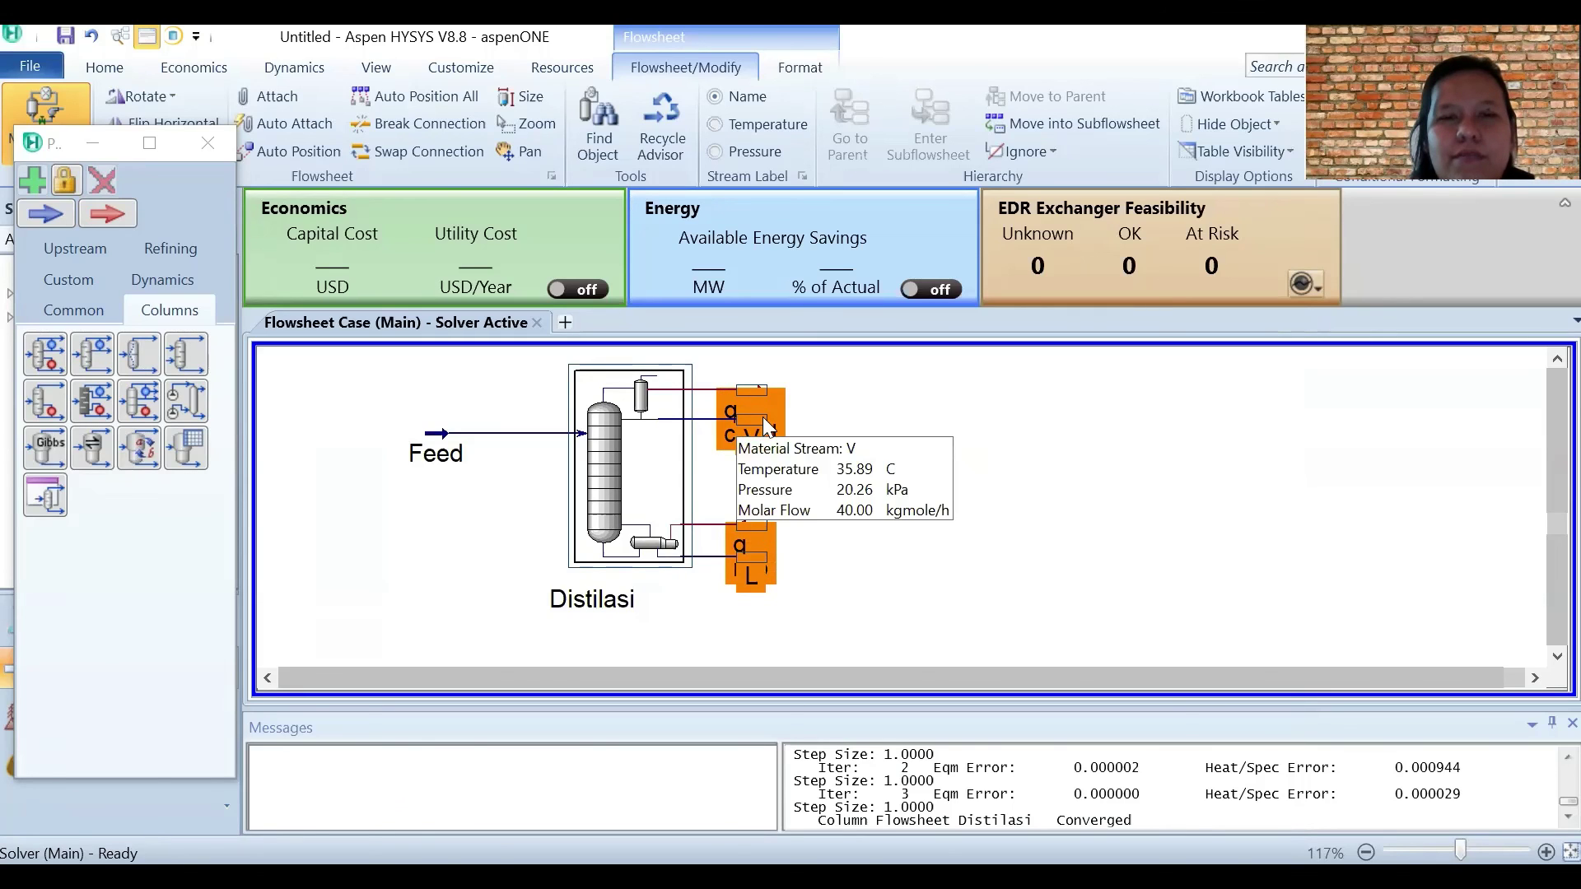
mouse_move(751, 392)
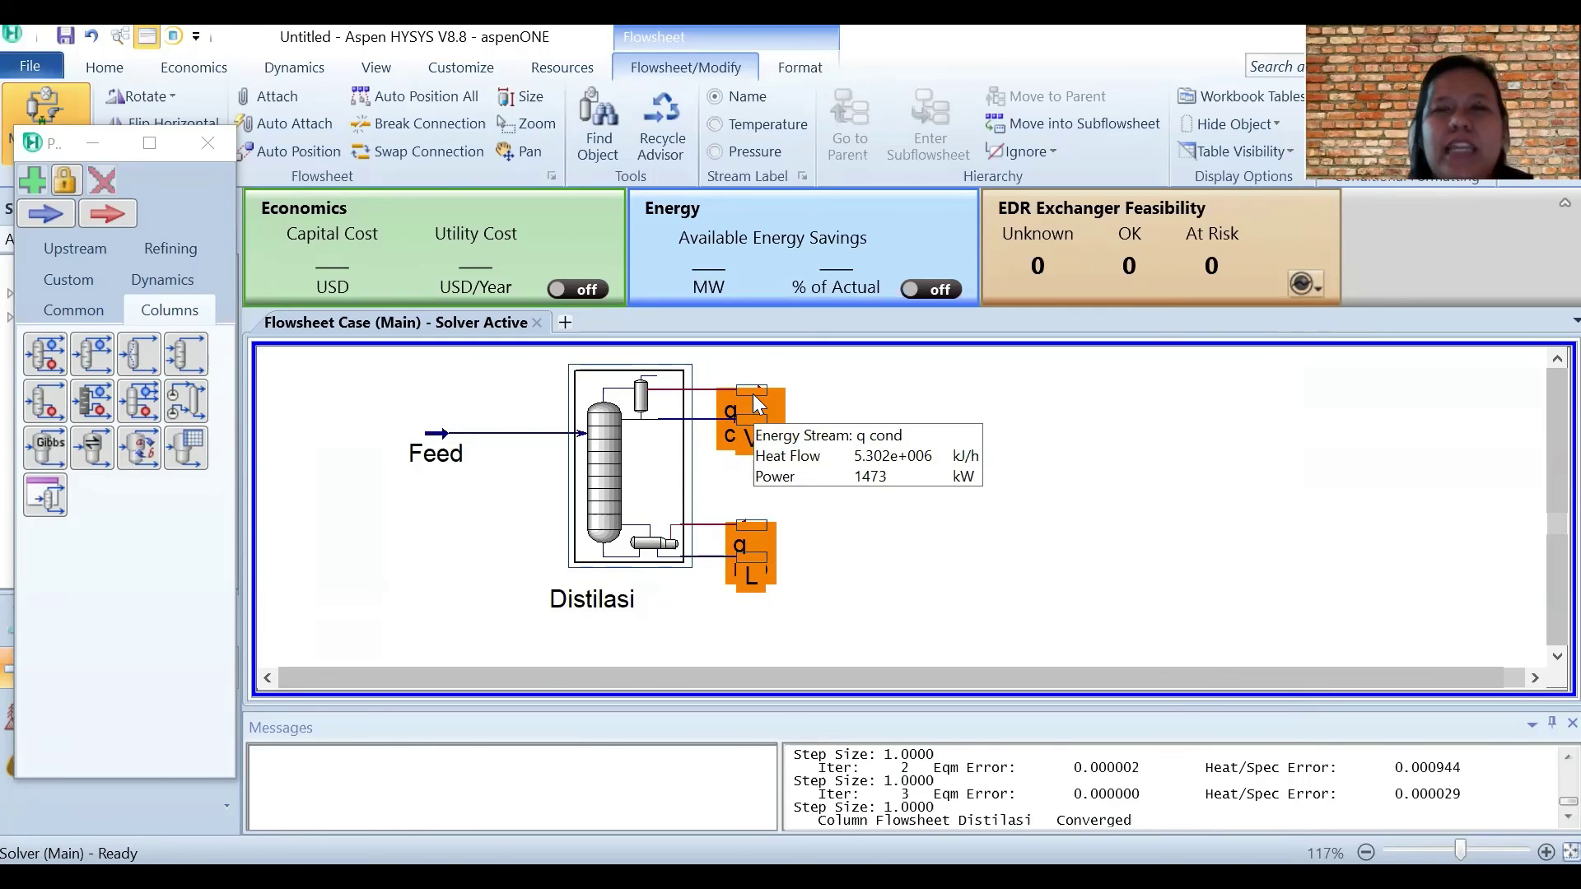